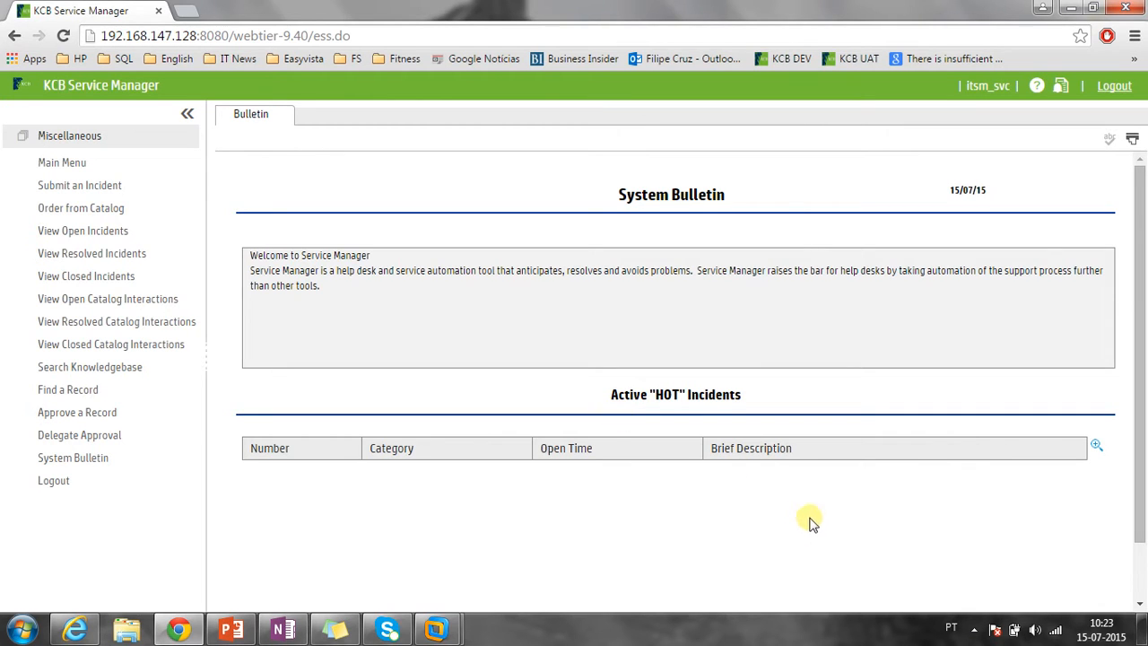
drag(367, 325, 243, 256)
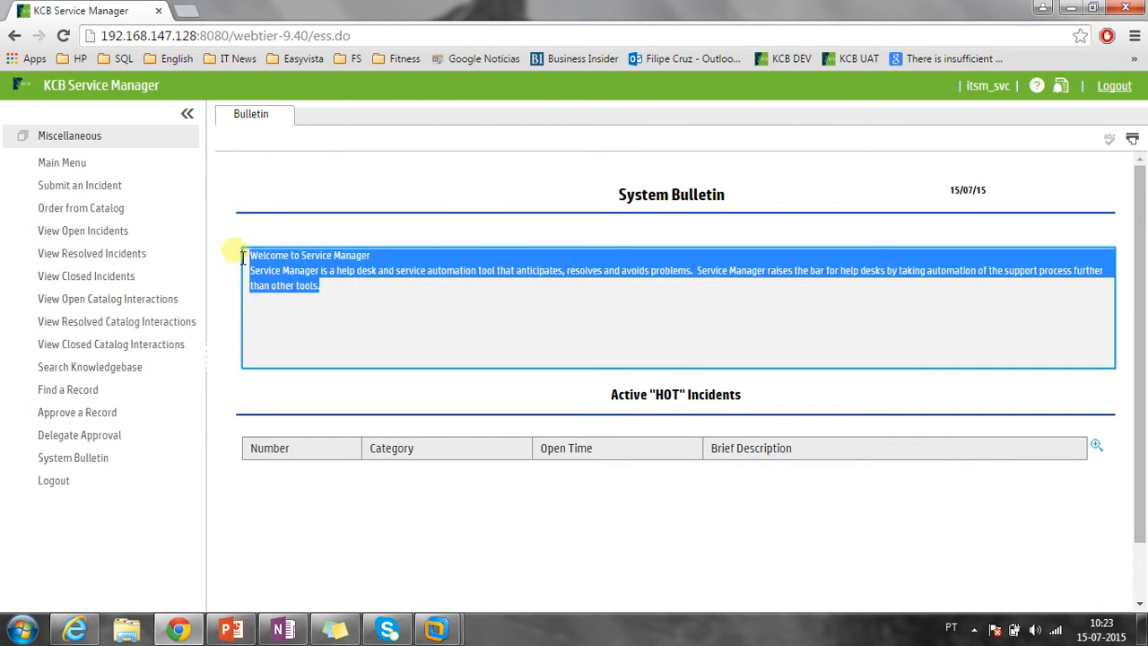
click(314, 320)
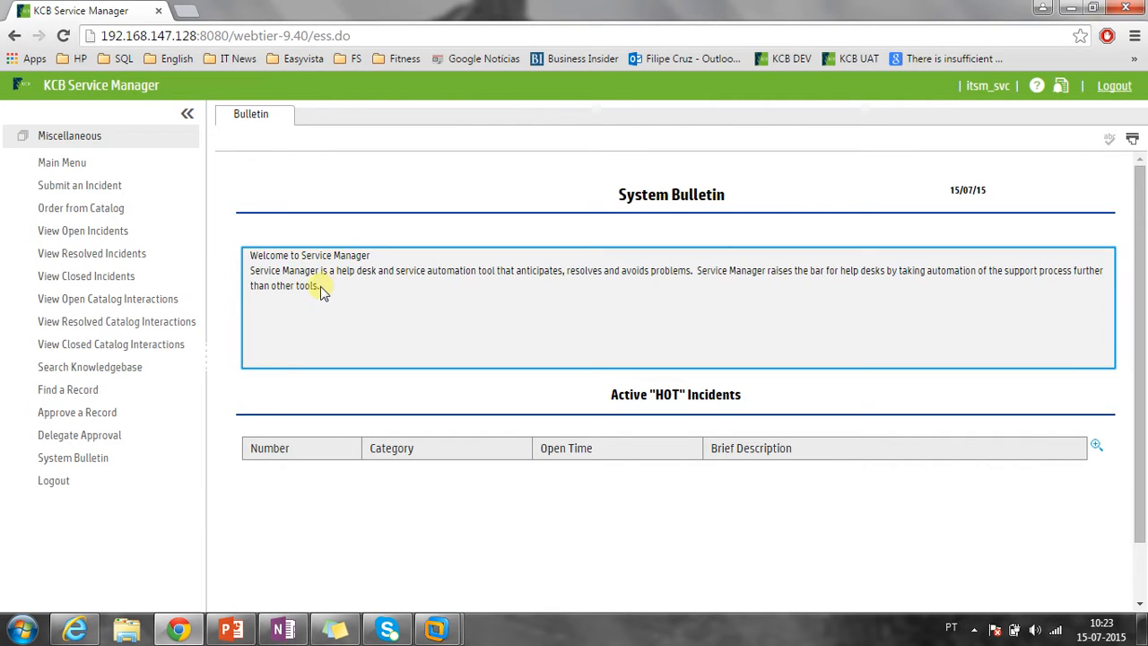
drag(323, 289, 244, 256)
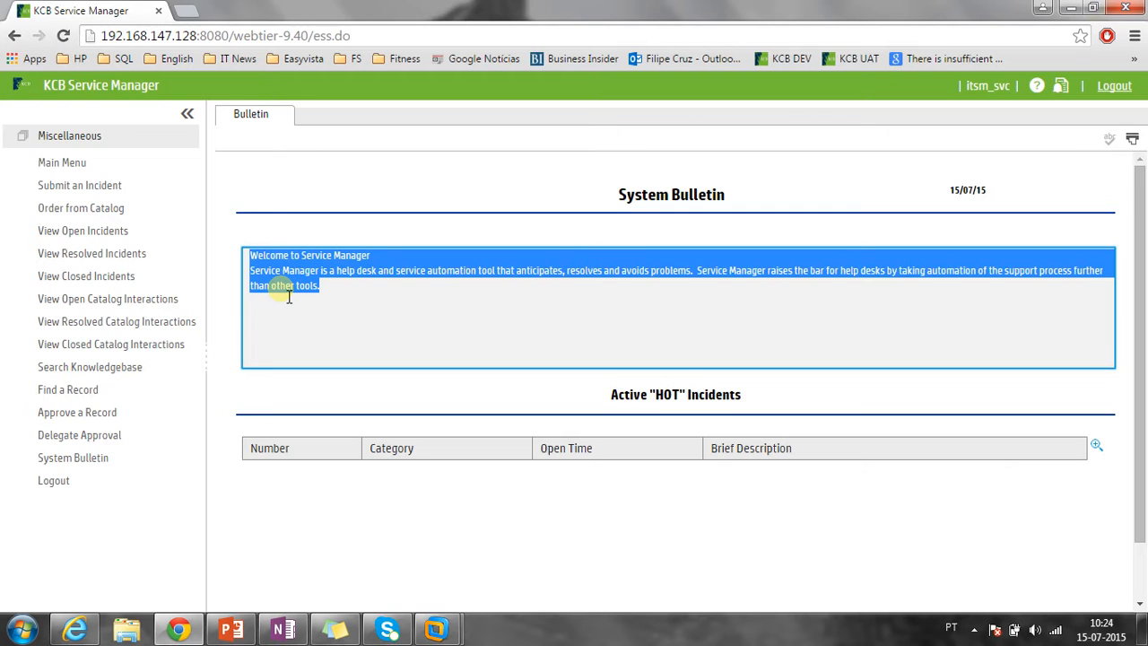
click(288, 298)
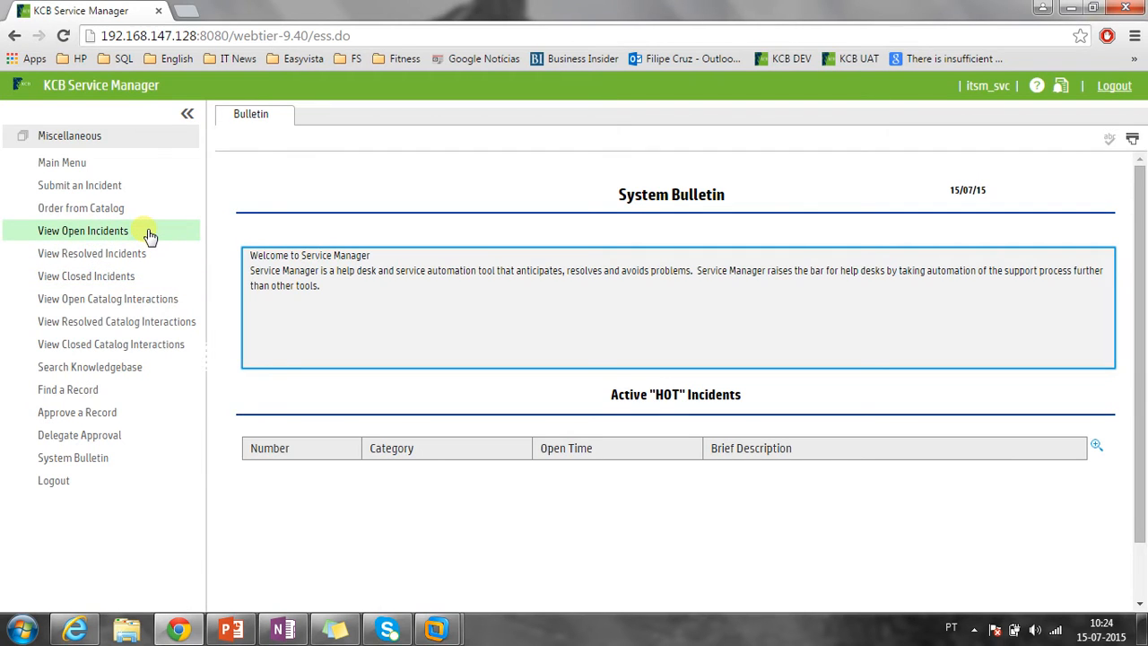
Open View Open Catalog Interactions to bring up the Order from Catalog page.
click(130, 308)
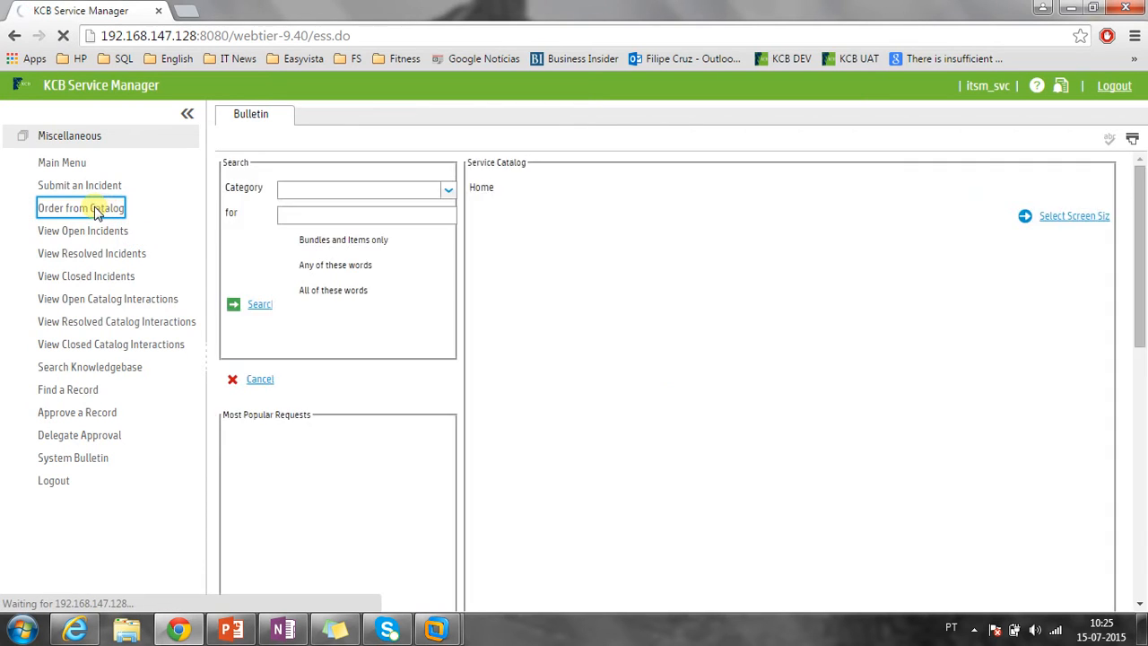
Collapse the navigator and open the Service Requests category, showing its 38 items.
click(190, 116)
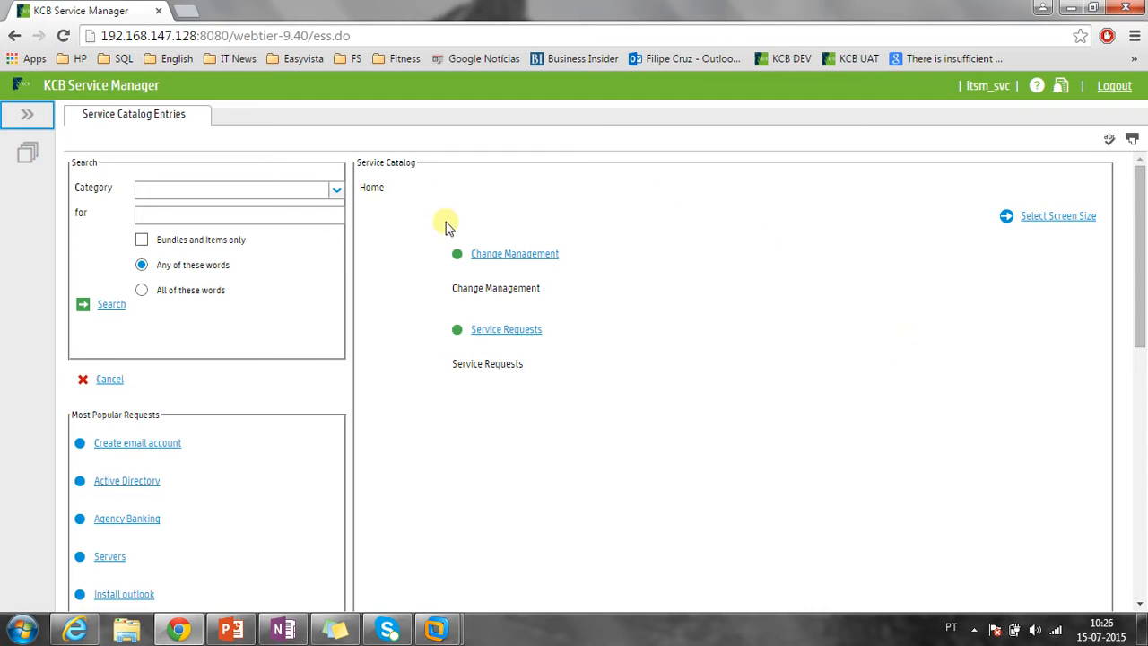
click(492, 337)
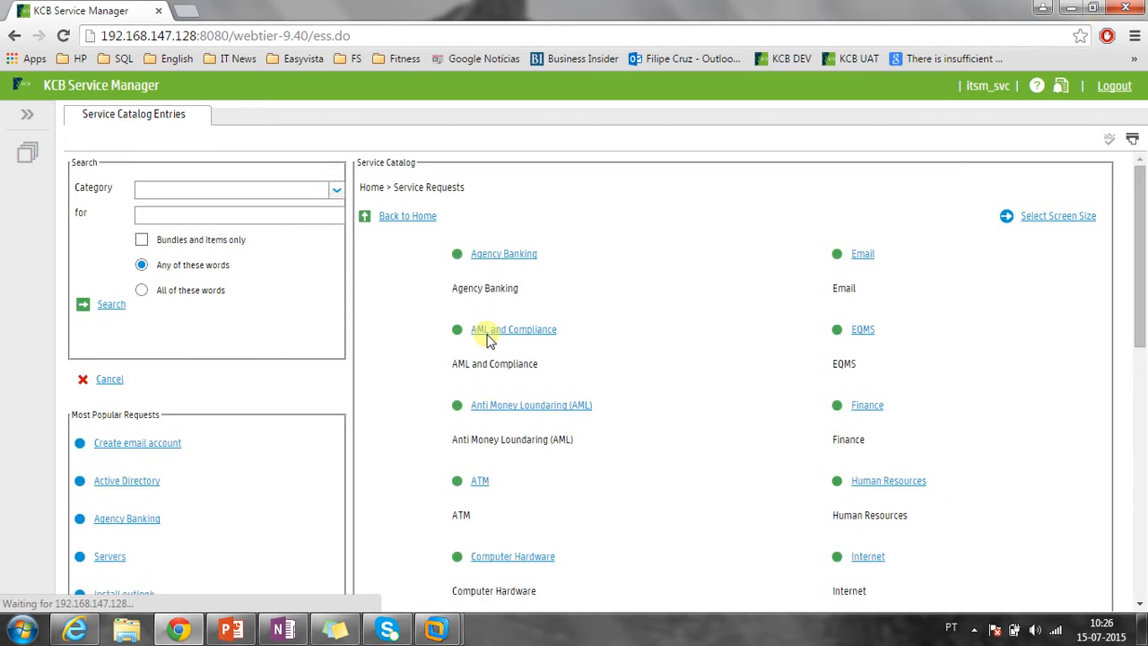
scroll(655, 277, down, 7)
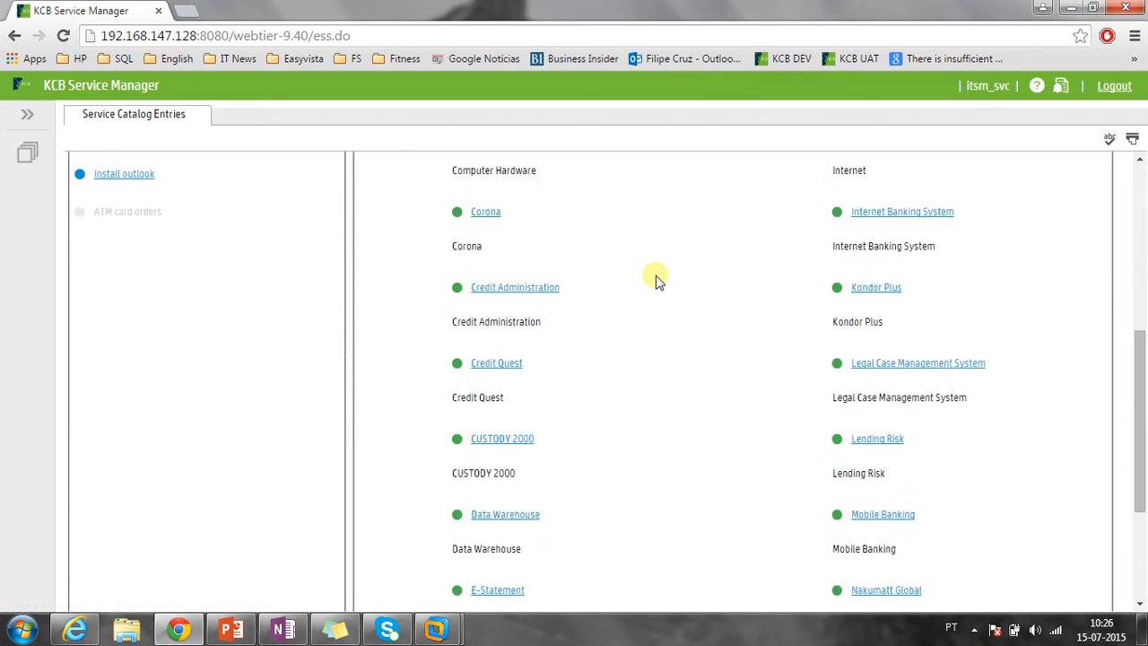
double_click(790, 536)
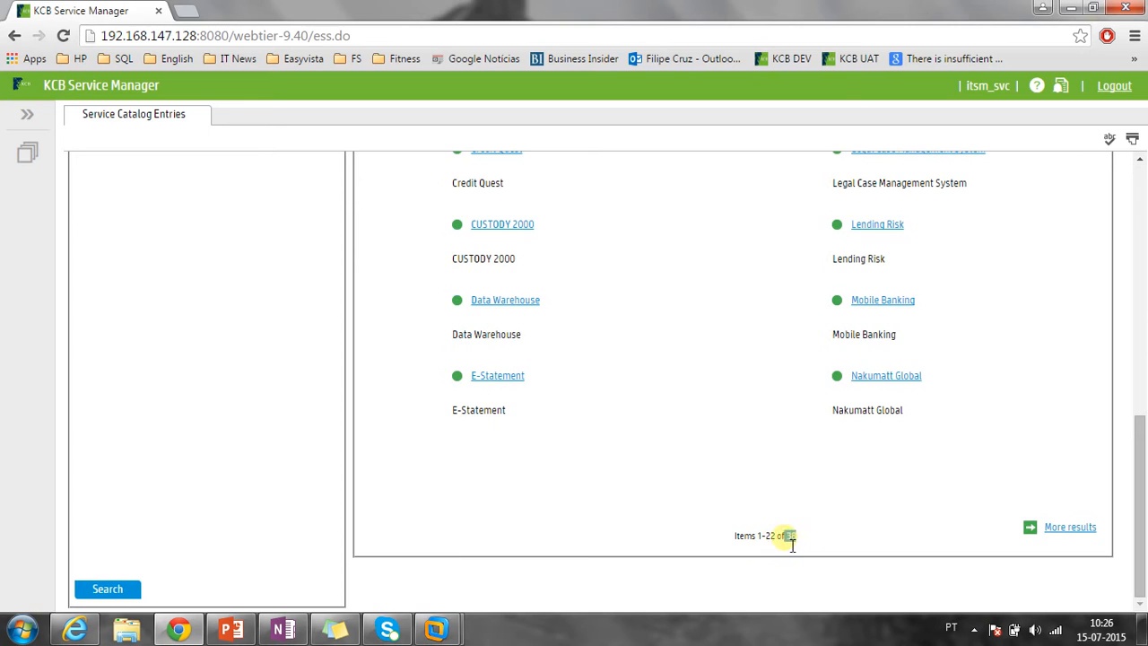
scroll(779, 542, up, 7)
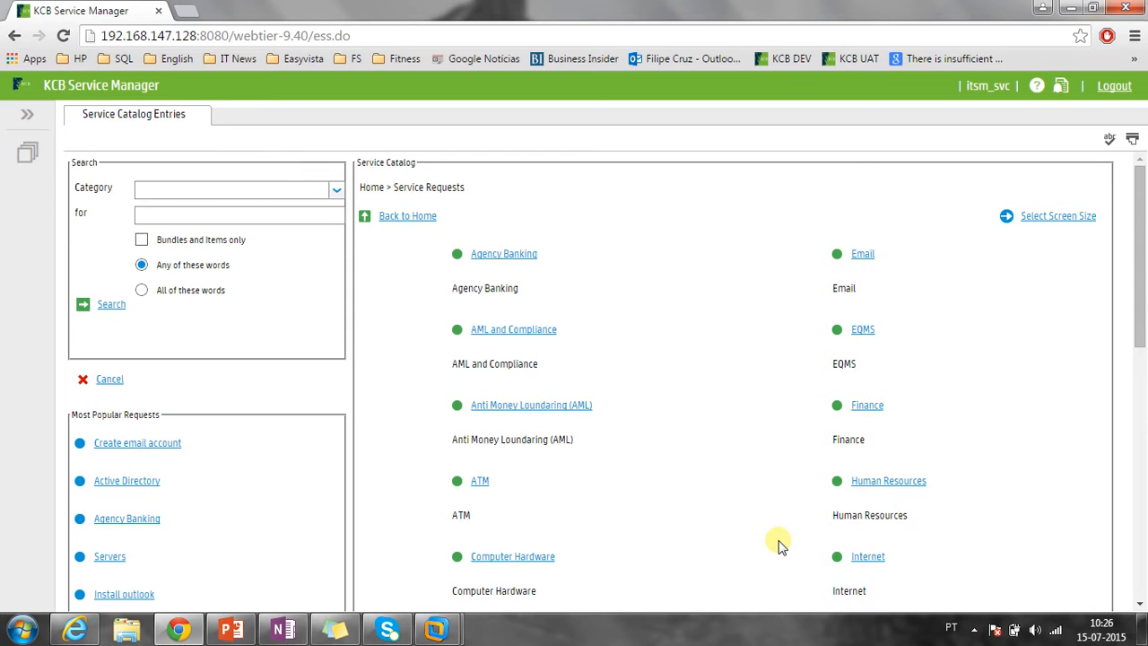
click(516, 257)
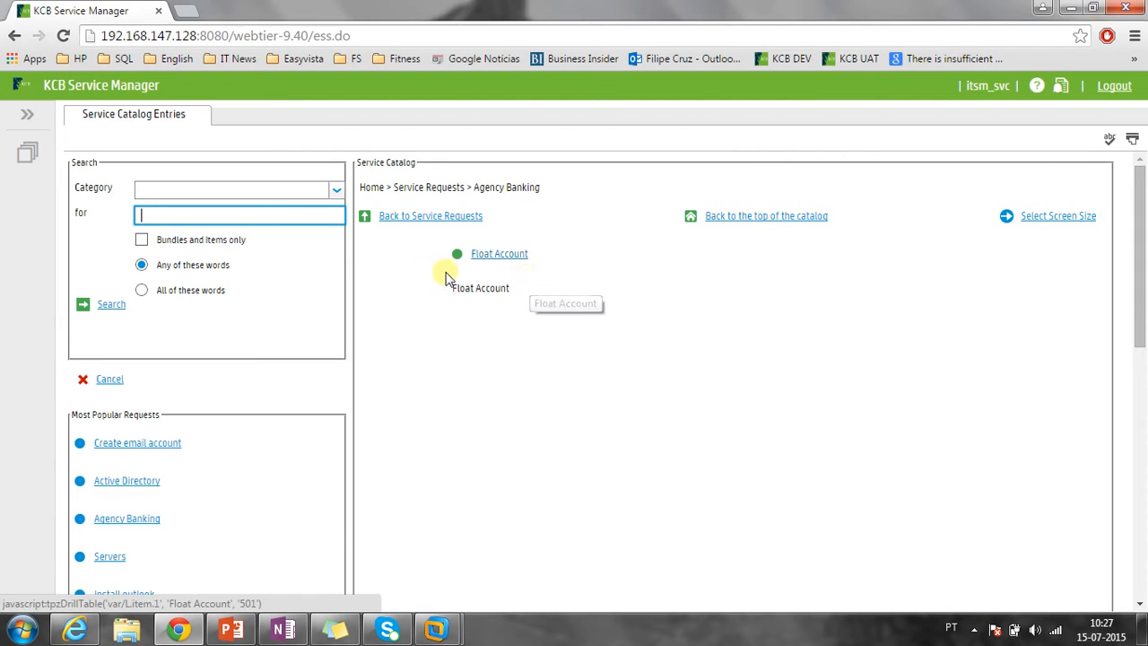
click(515, 259)
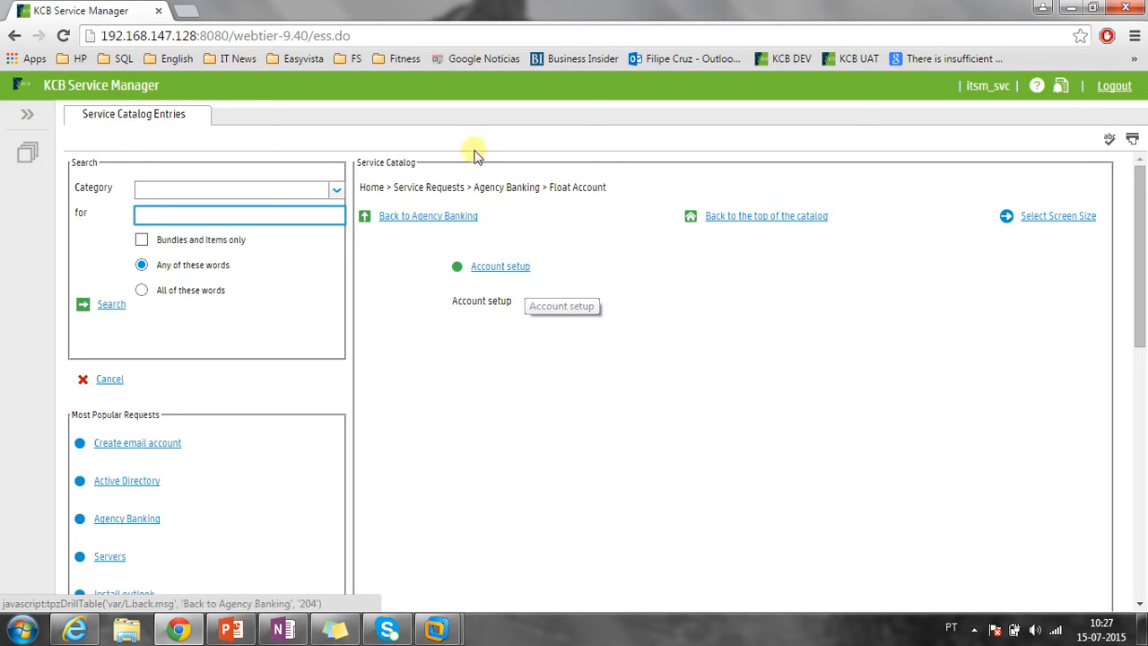
drag(474, 188, 610, 194)
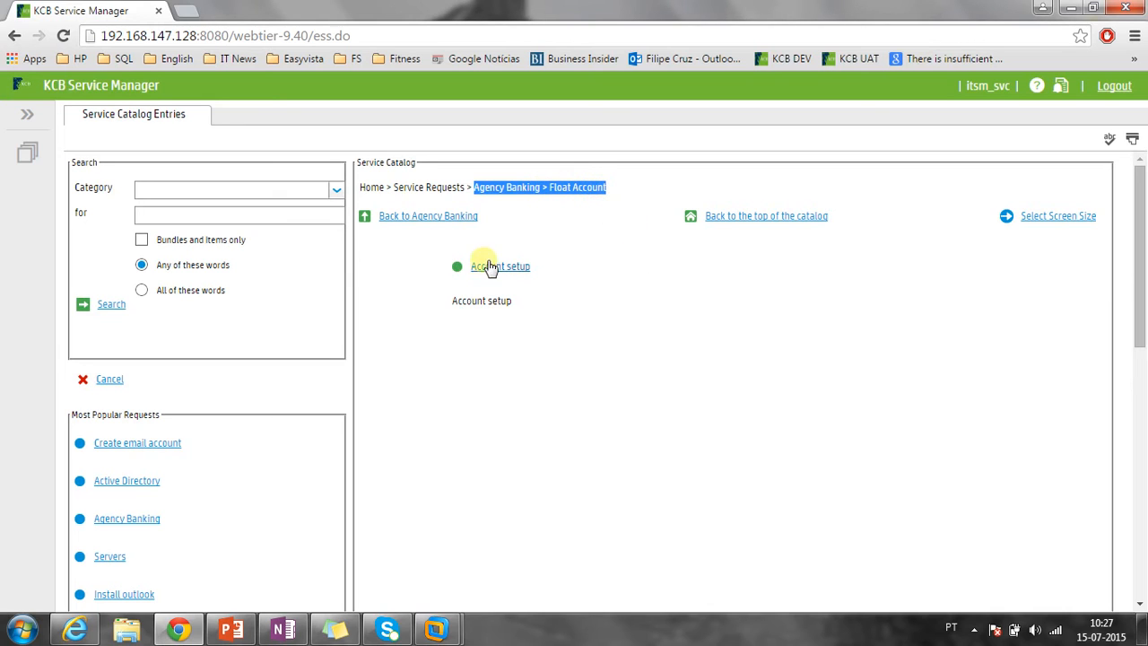
click(422, 221)
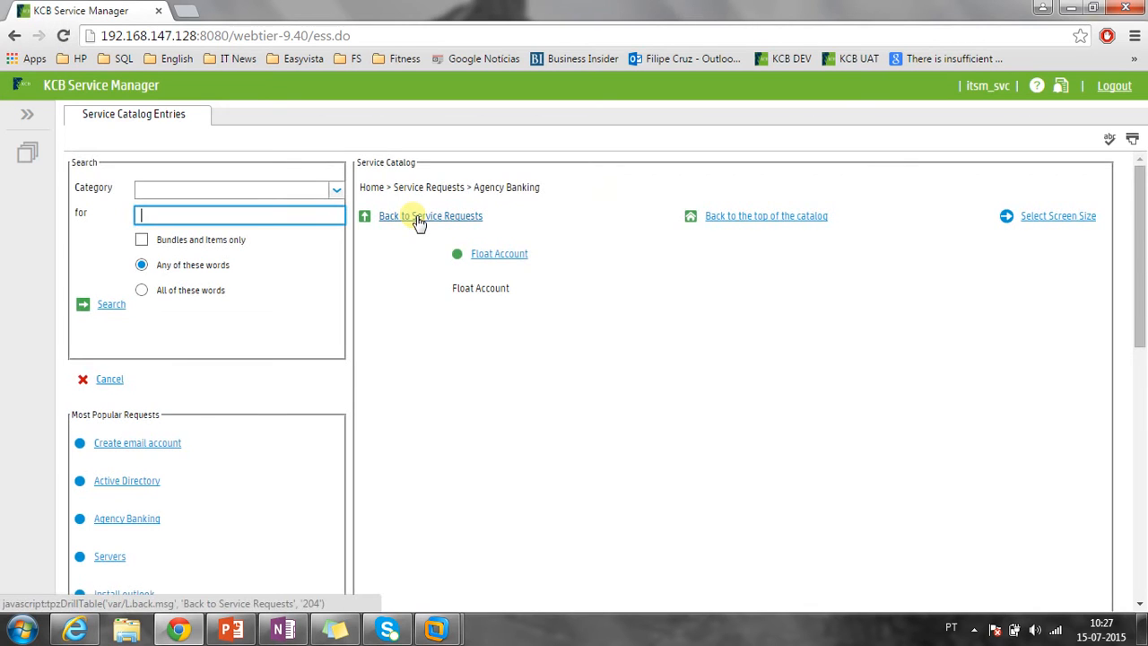
click(416, 223)
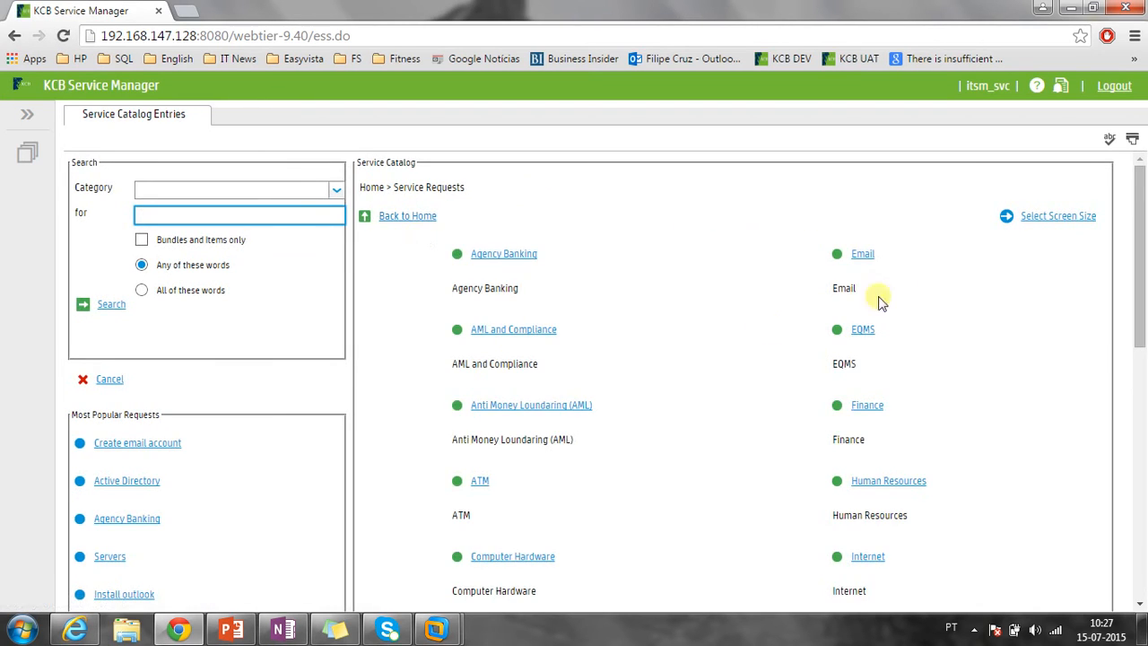
Go to Email > User Access Rights/Permissions and start a Create email account order.
click(862, 255)
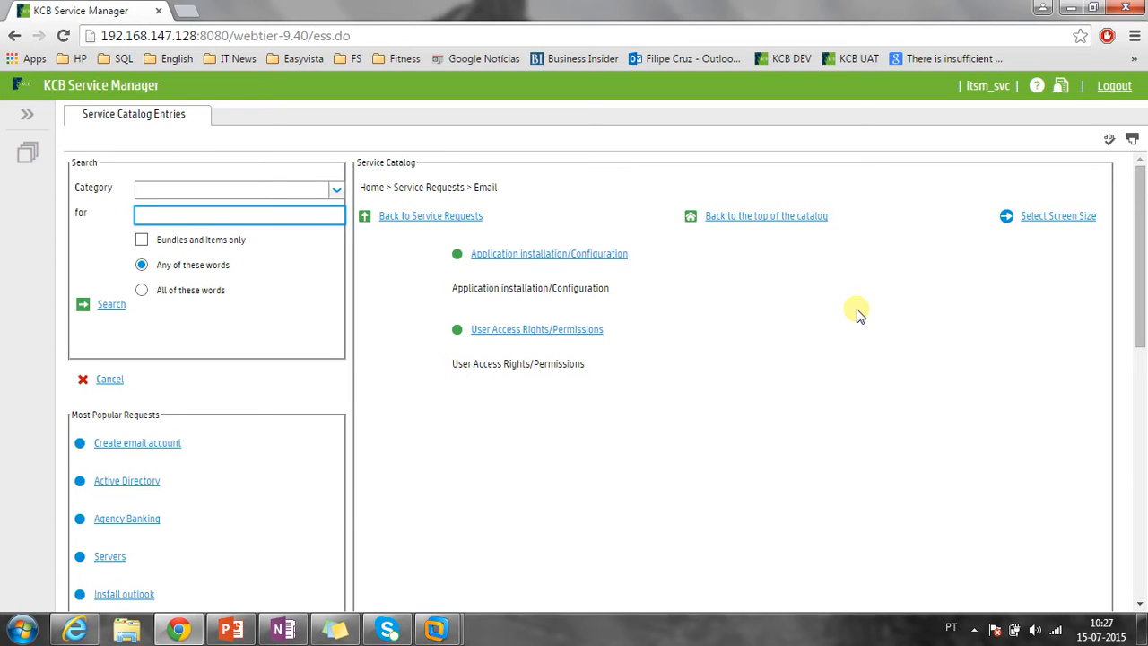
click(493, 332)
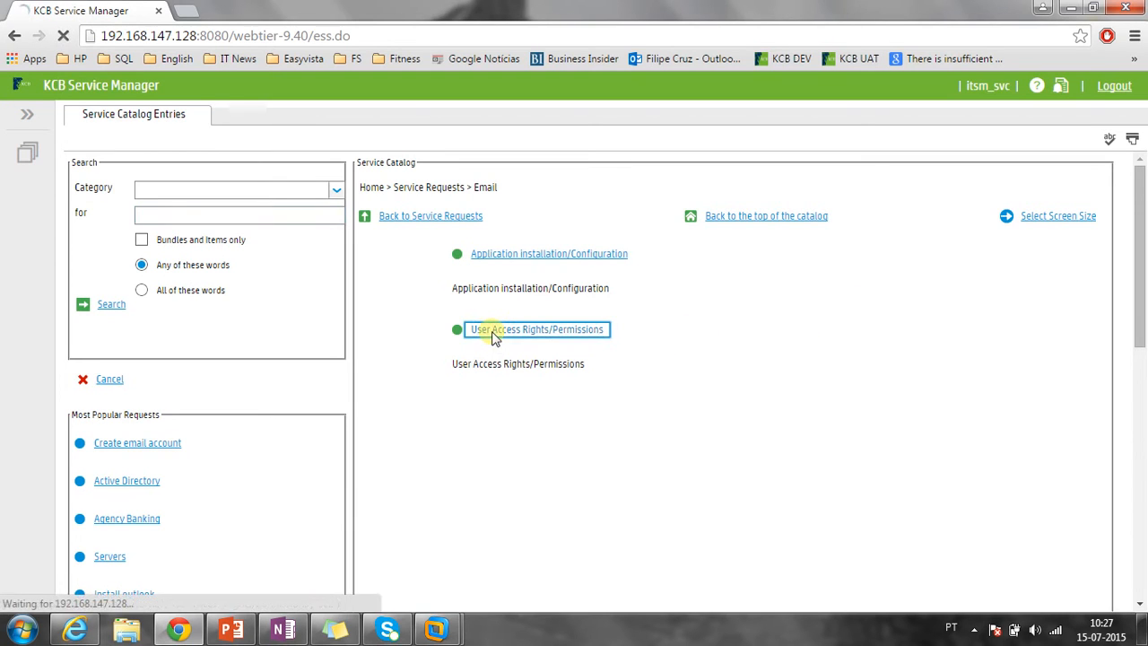
scroll(413, 298, down, 1)
scroll(430, 294, up, 1)
scroll(430, 294, down, 1)
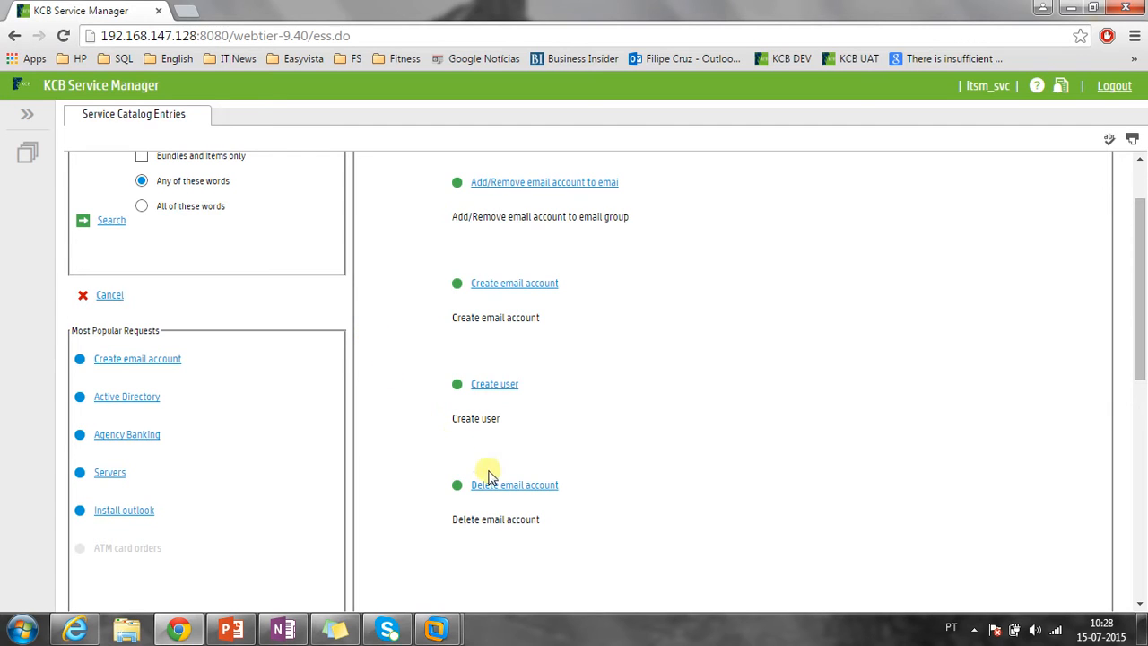
click(496, 287)
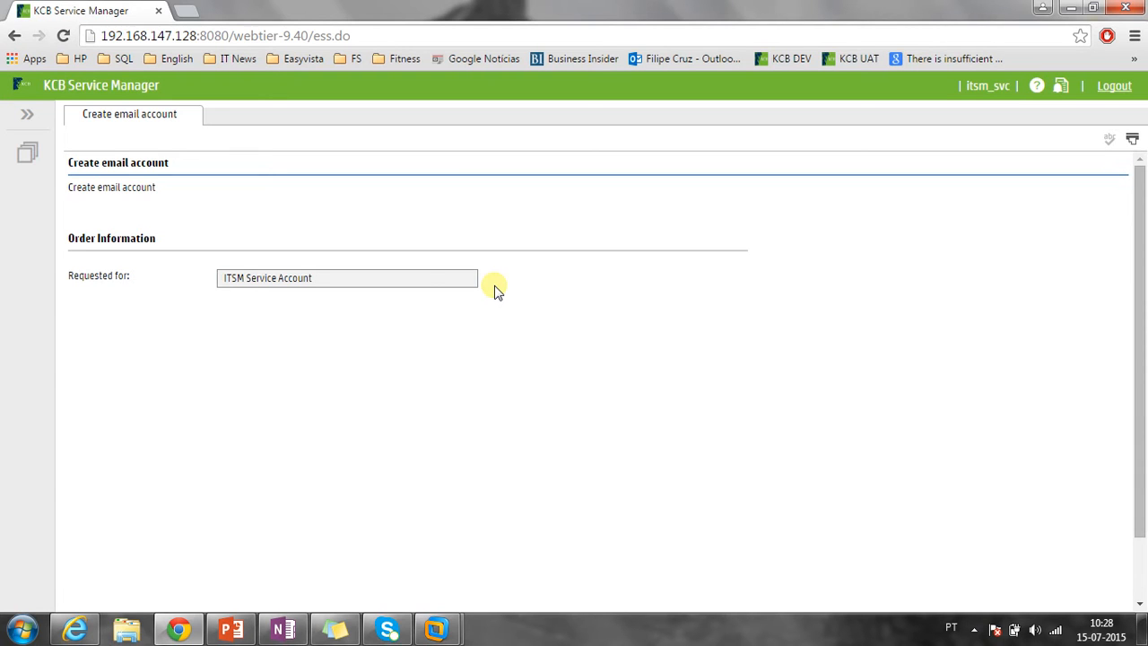
Review the Create email account form requested for ITSM Service Account and submit it.
click(27, 152)
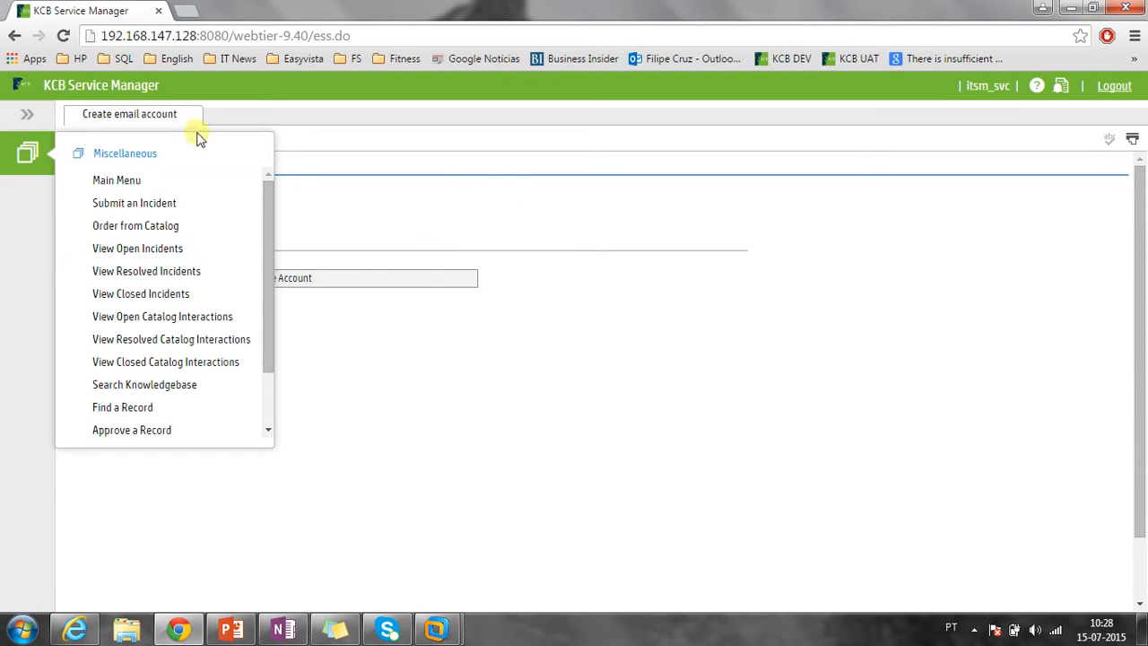
click(27, 153)
drag(68, 164, 190, 164)
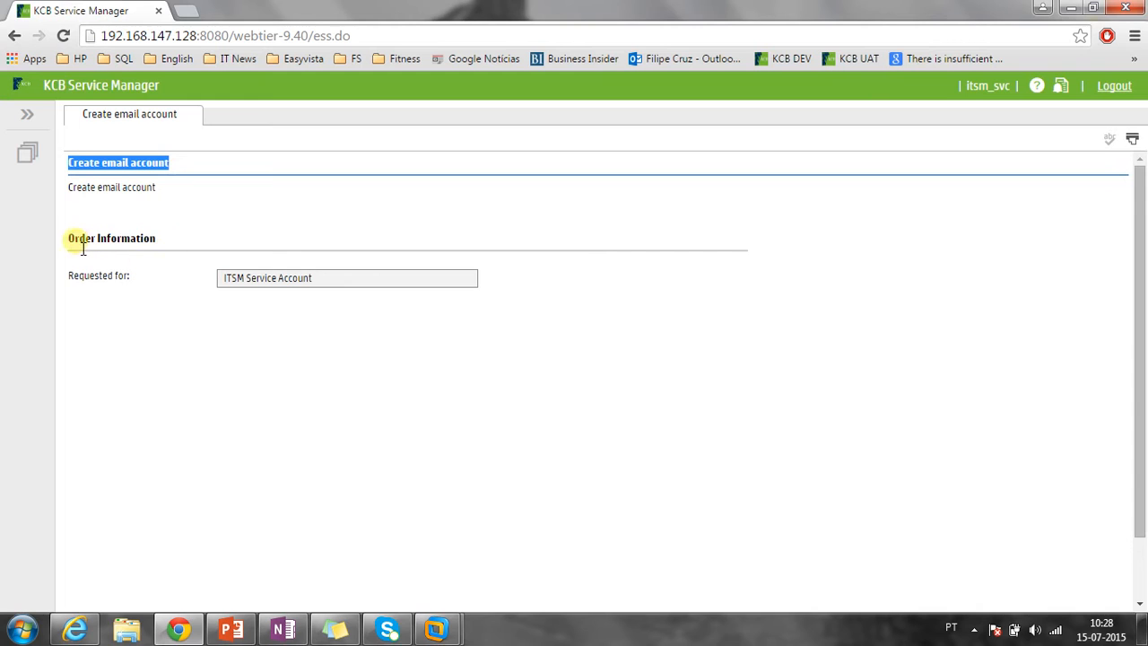
drag(333, 278, 210, 288)
click(246, 305)
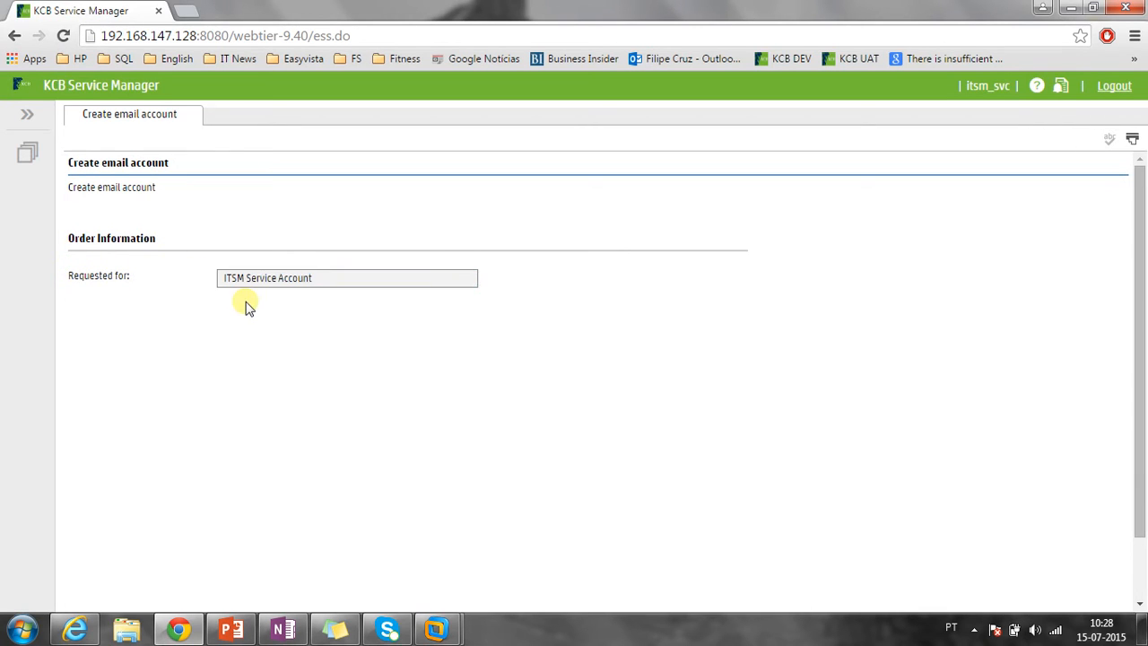
scroll(245, 305, down, 1)
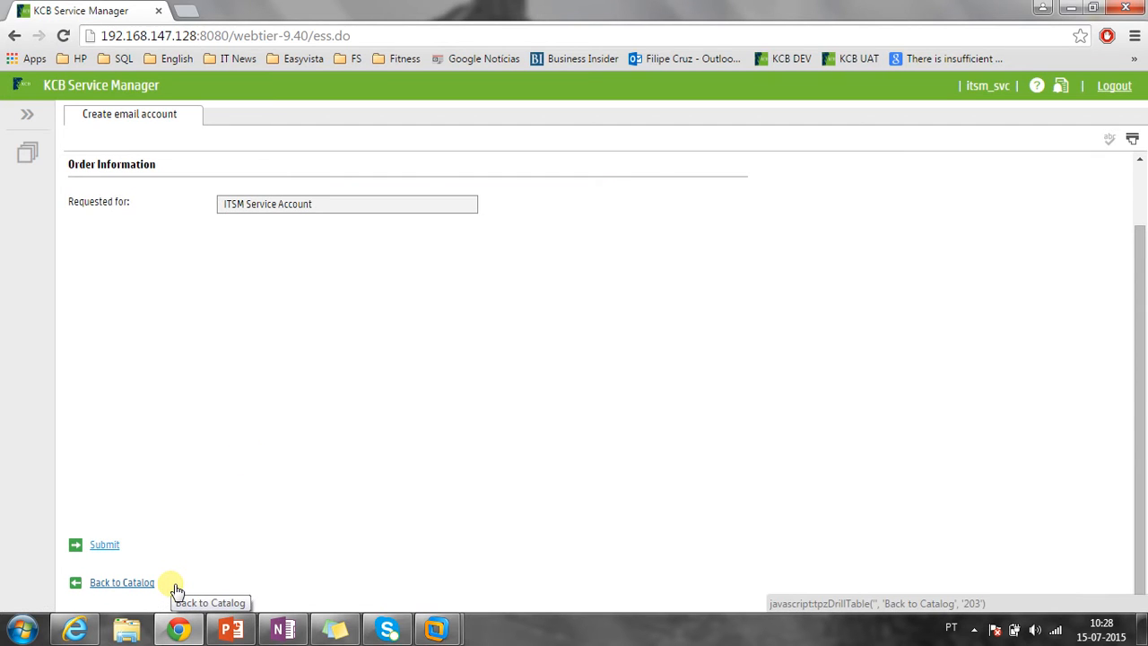
click(104, 544)
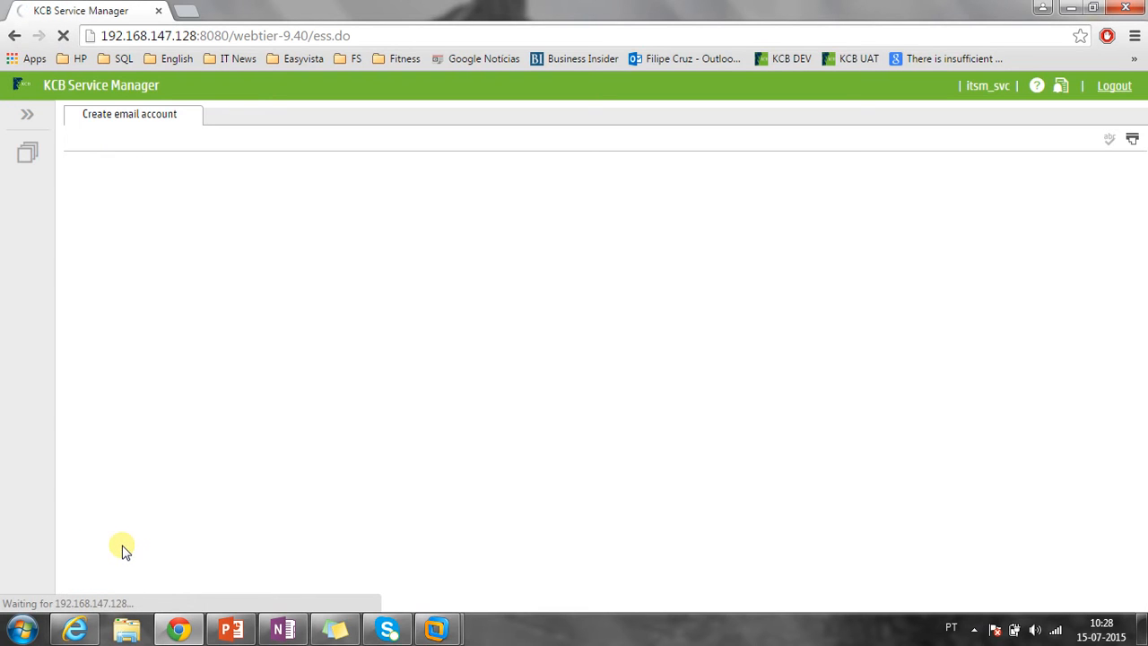
Set the request title to the suggested 'I need a new email account'.
scroll(179, 298, down, 1)
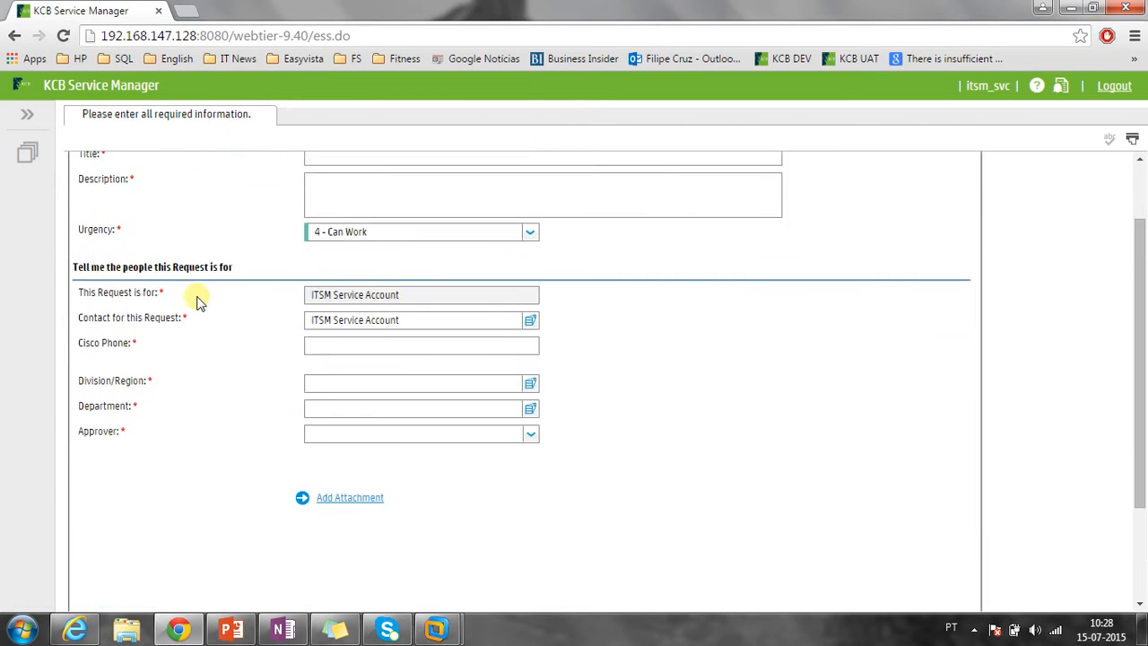
scroll(198, 301, up, 1)
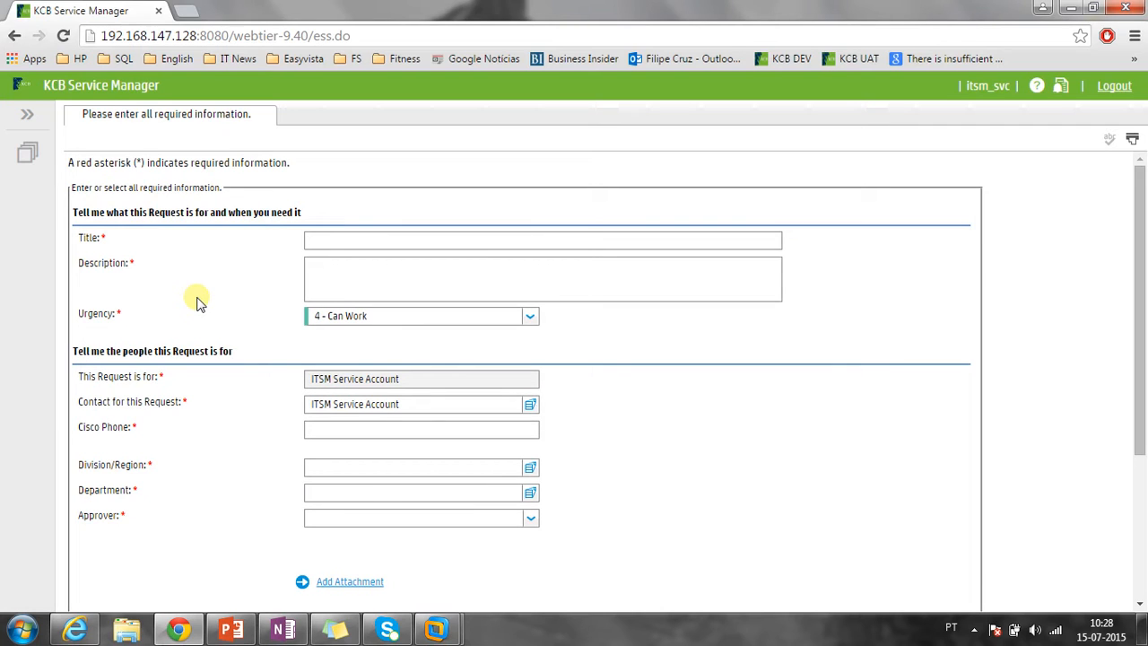
click(314, 240)
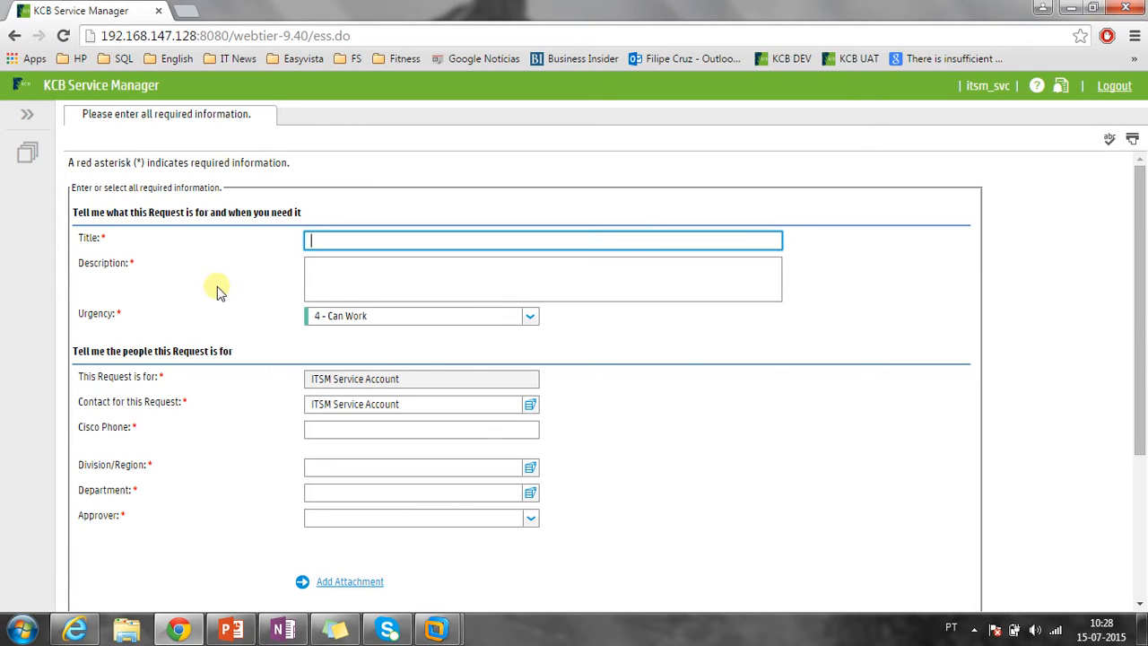
text(I need a new)
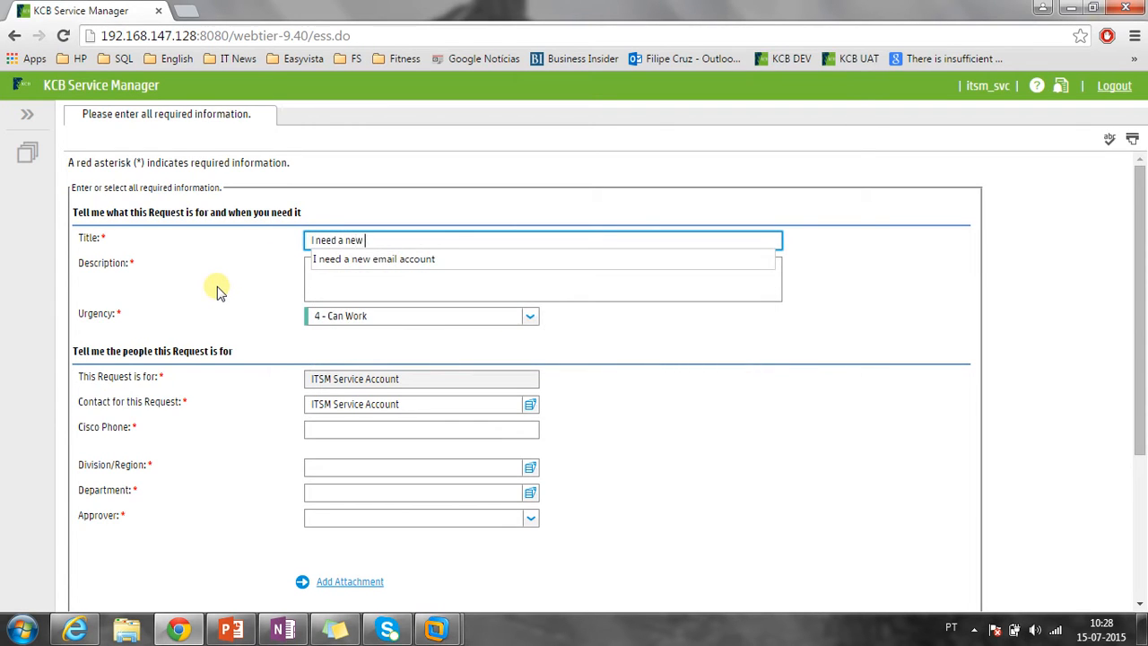
click(432, 260)
click(434, 265)
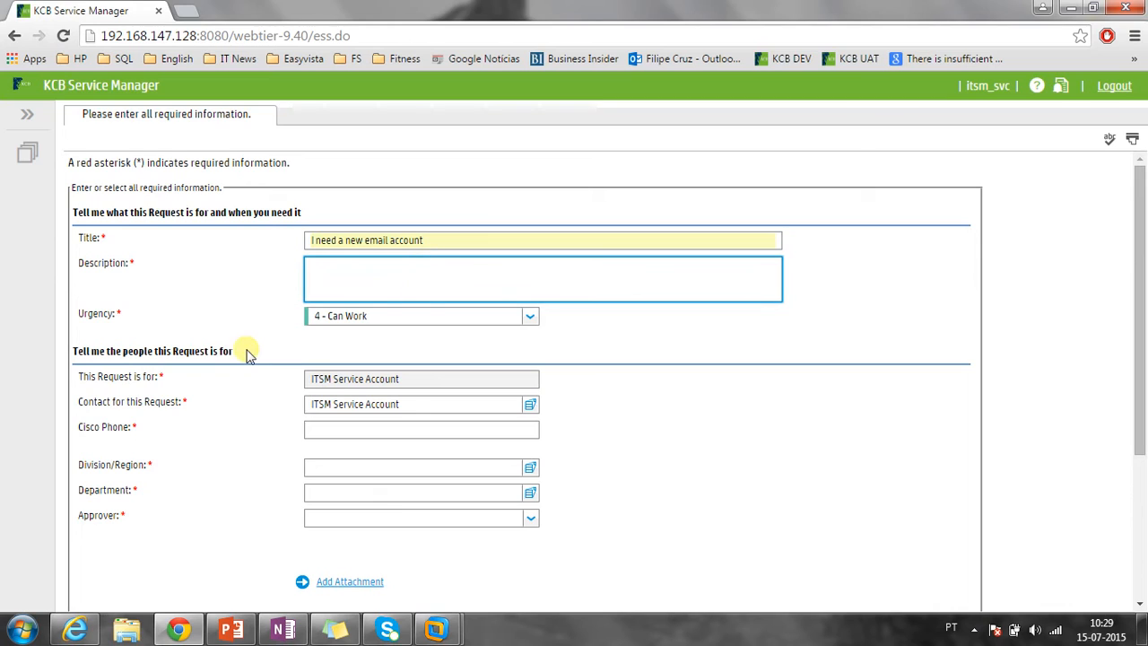
Enter the description 'I need a new email account for test purposes', dropping the unfinished sentence.
text(I need a new email acco)
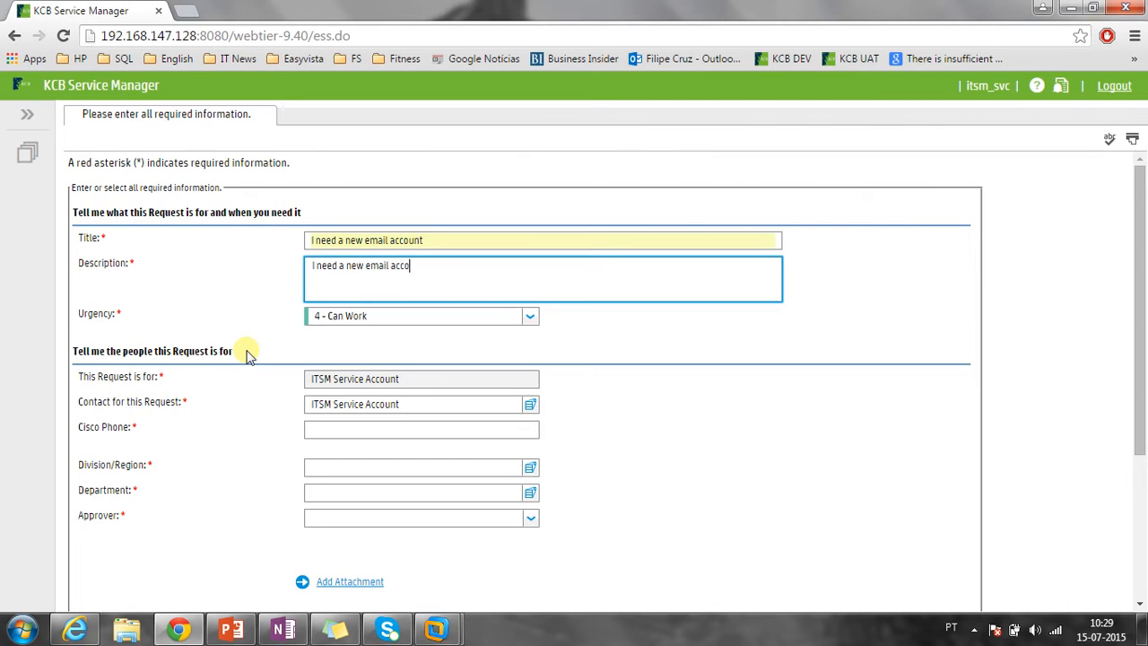
text(unt for test purpos)
text(s. The address is)
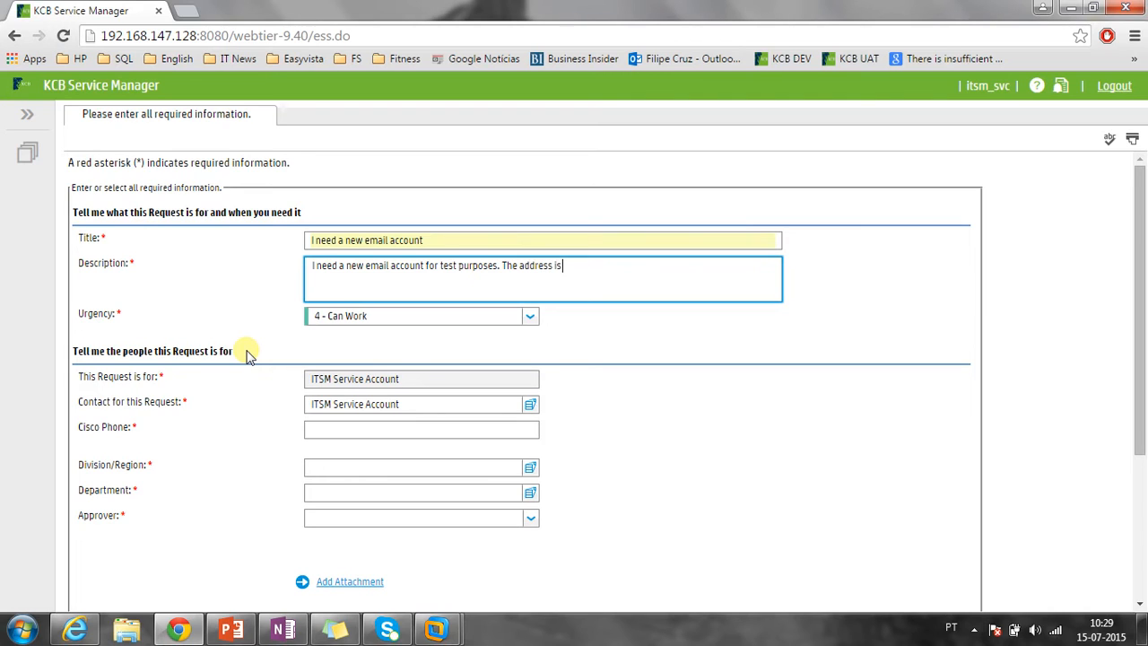
key(BackSpace)
key(BackSpace)
key(BackSpace)
key(BackSpace)
key(BackSpace)
key(BackSpace)
key(BackSpace)
key(BackSpace)
key(BackSpace)
key(BackSpace)
key(BackSpace)
key(BackSpace)
key(BackSpace)
key(BackSpace)
key(BackSpace)
click(532, 318)
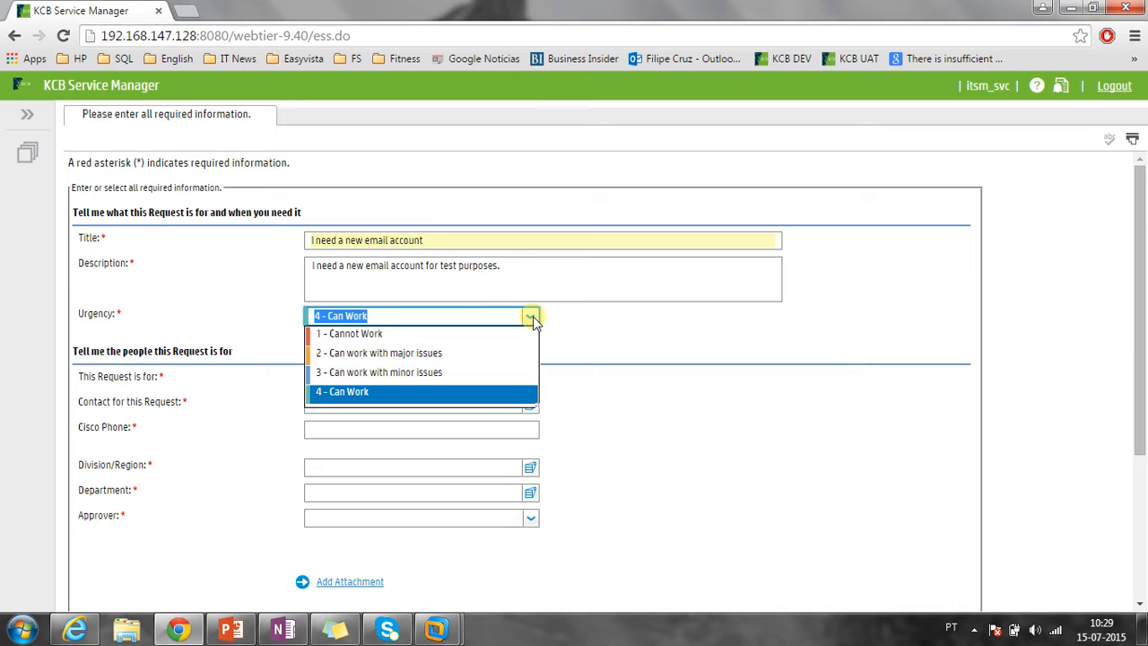
Settle Urgency on '3 - Can work with minor issues' after trying other levels.
click(418, 333)
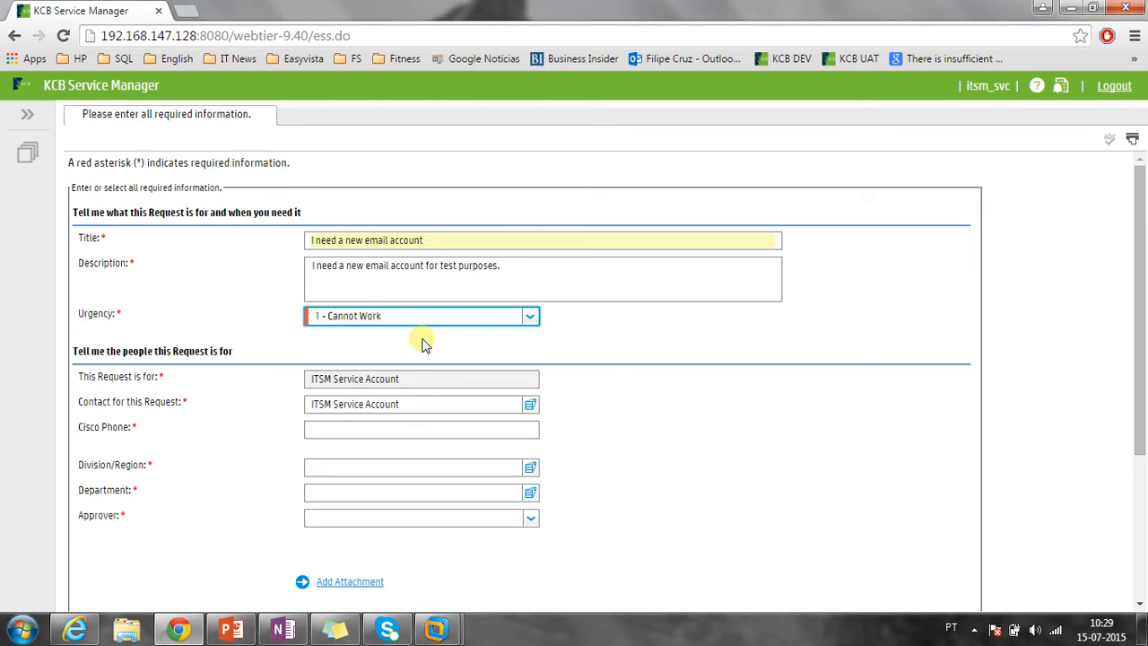
click(531, 317)
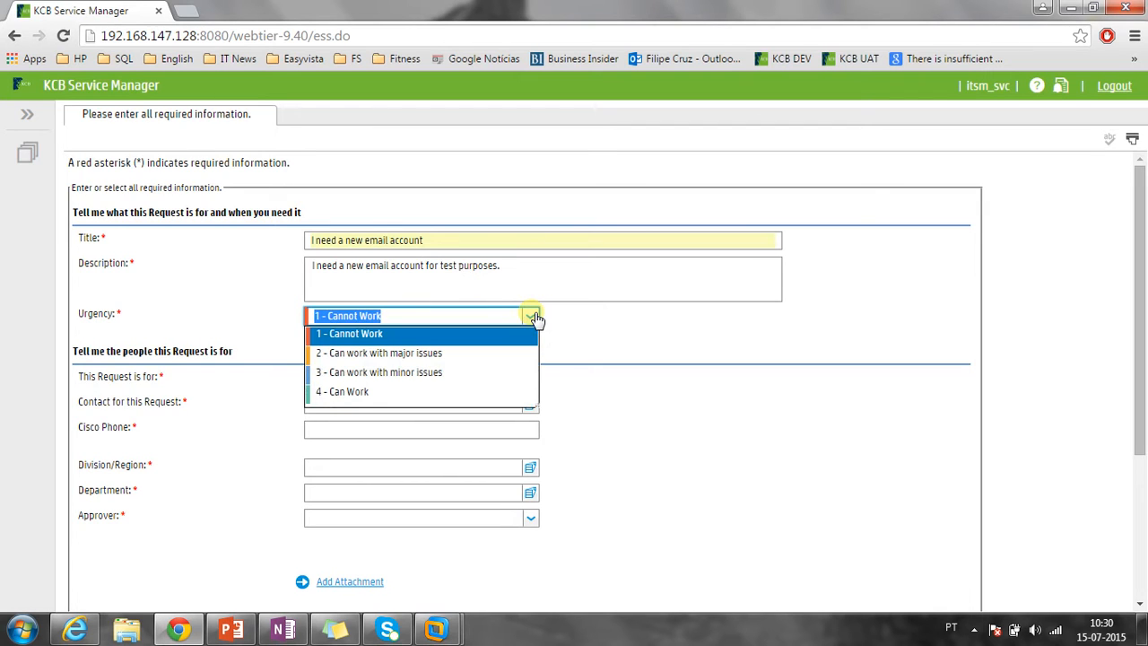
click(433, 392)
click(530, 317)
click(410, 374)
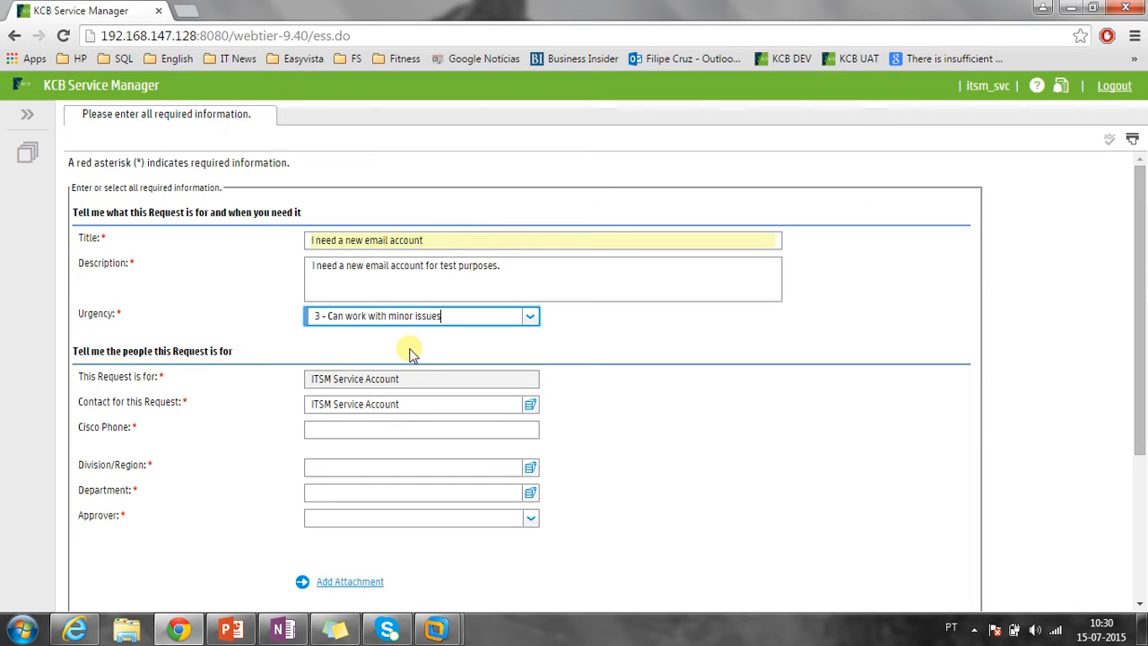
scroll(408, 351, down, 1)
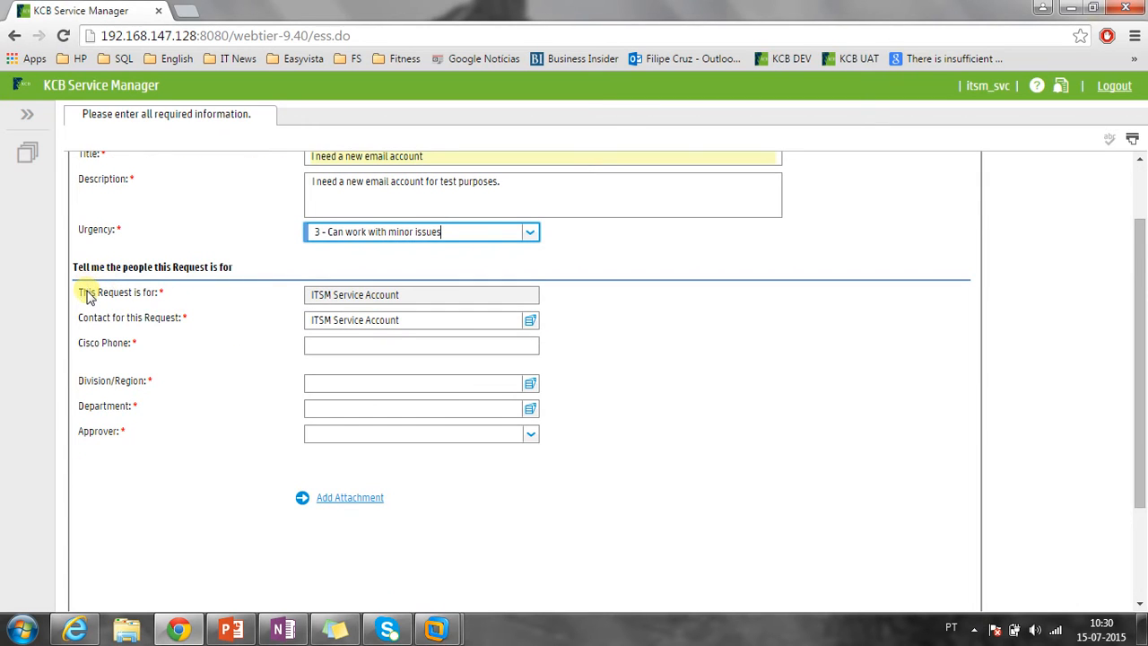
drag(410, 299, 315, 300)
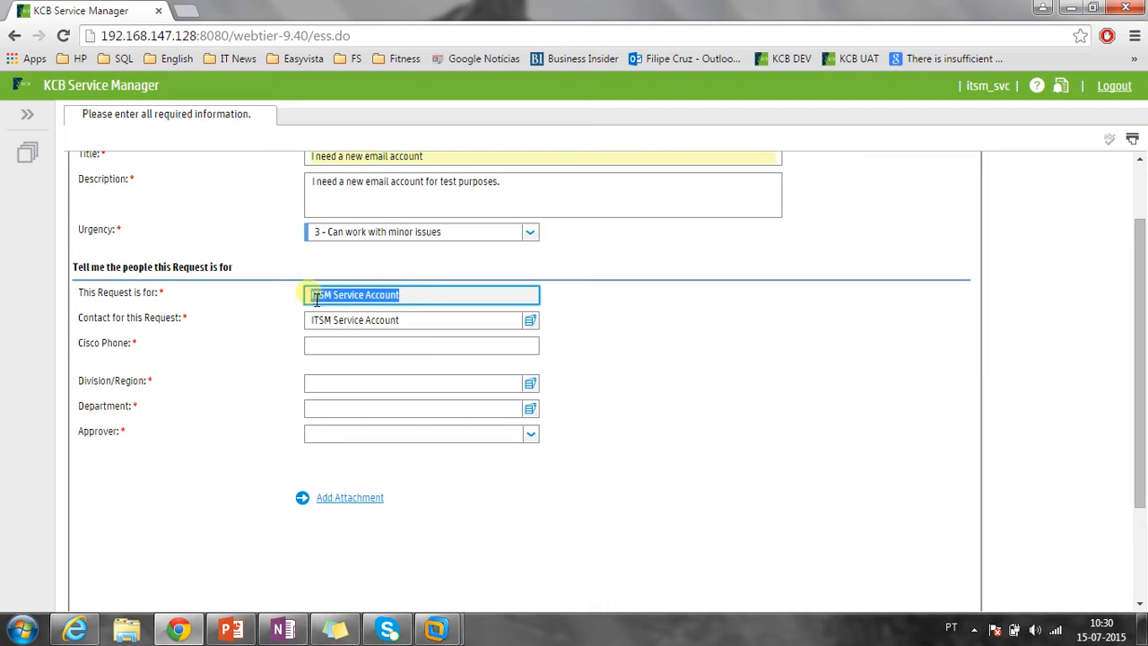
click(413, 295)
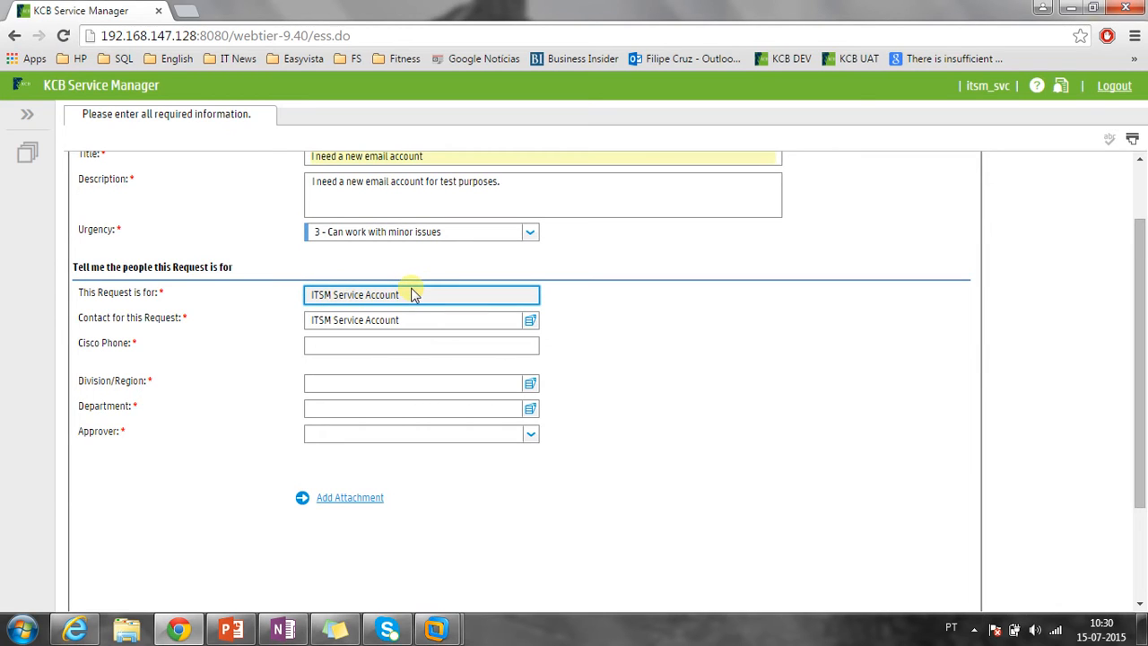
drag(412, 299, 297, 290)
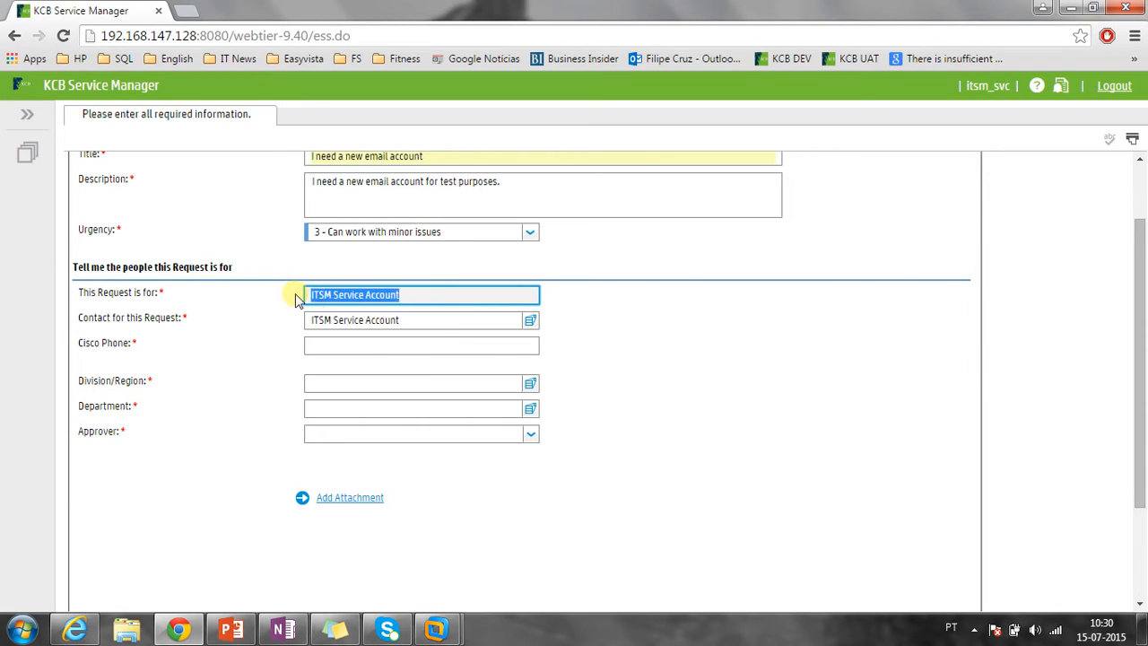
click(432, 301)
drag(432, 302, 230, 302)
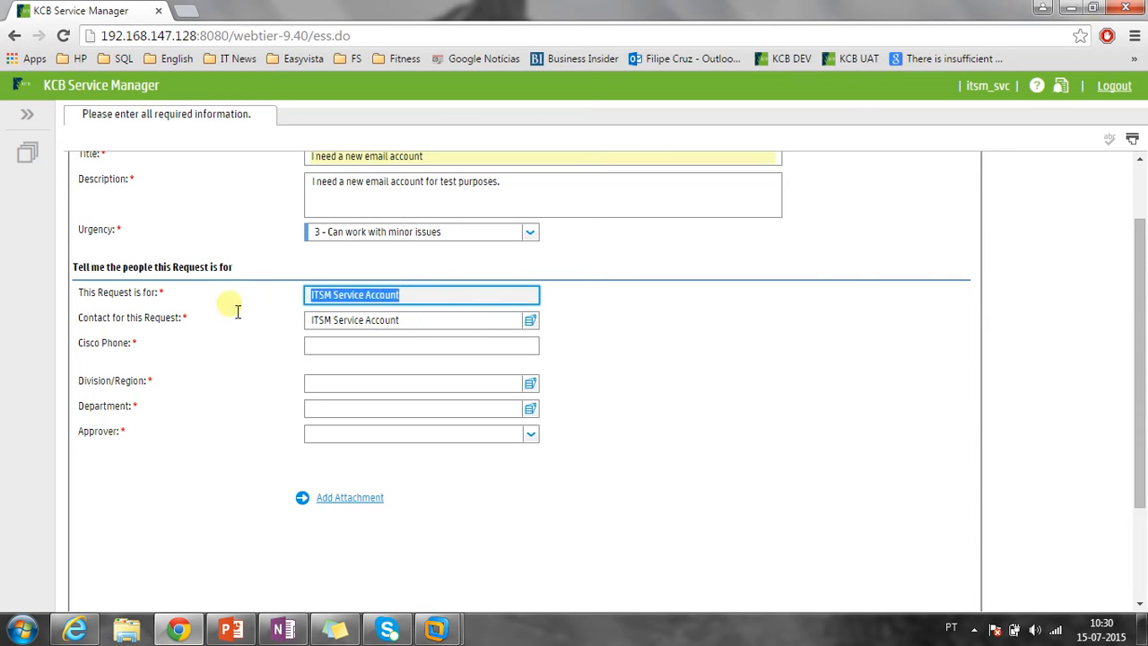
drag(404, 321, 313, 334)
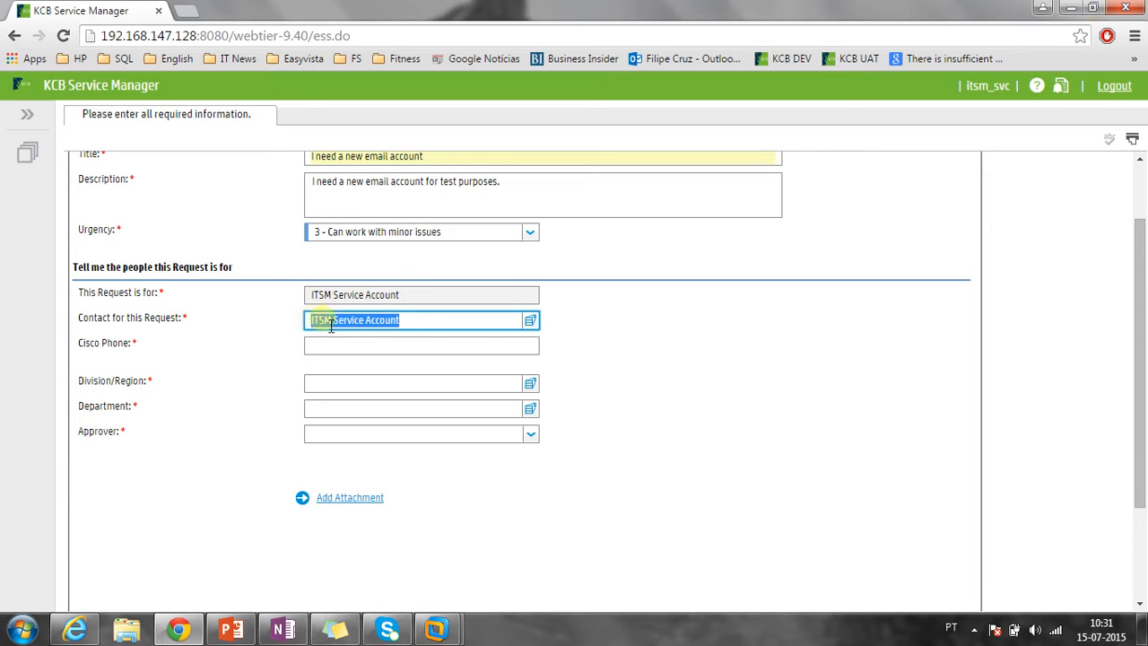
Enter 8609 as the Cisco Phone extension.
click(356, 347)
text(8609)
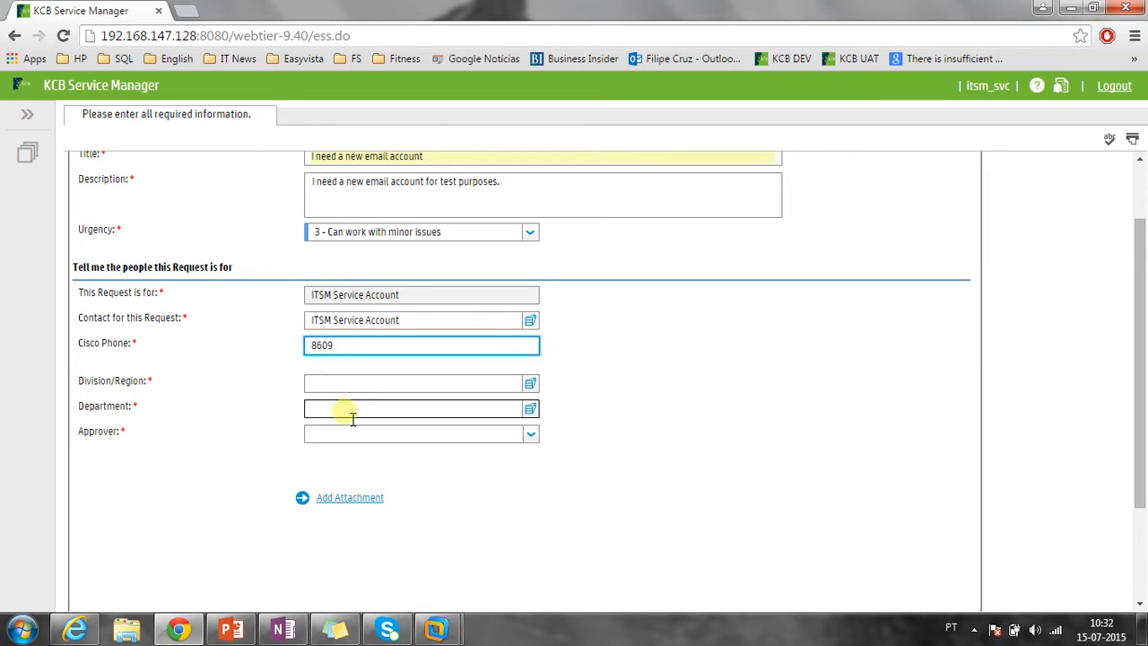
Choose KCB - Information Technology as Division/Region and Service Delivery as Department.
click(531, 386)
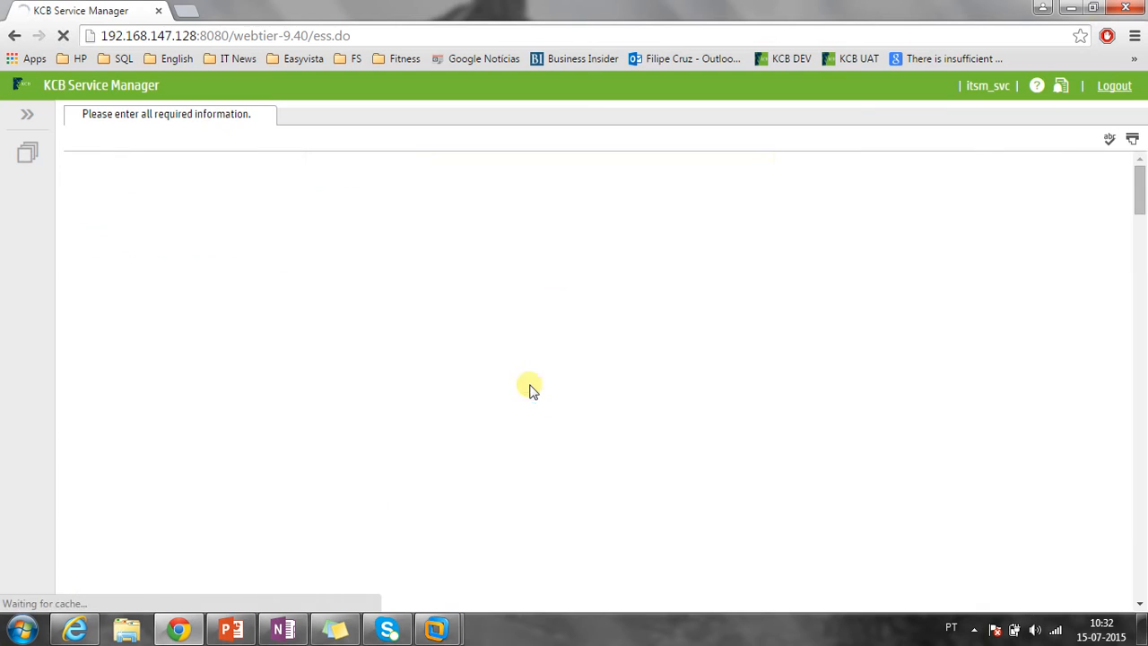
scroll(532, 390, down, 1)
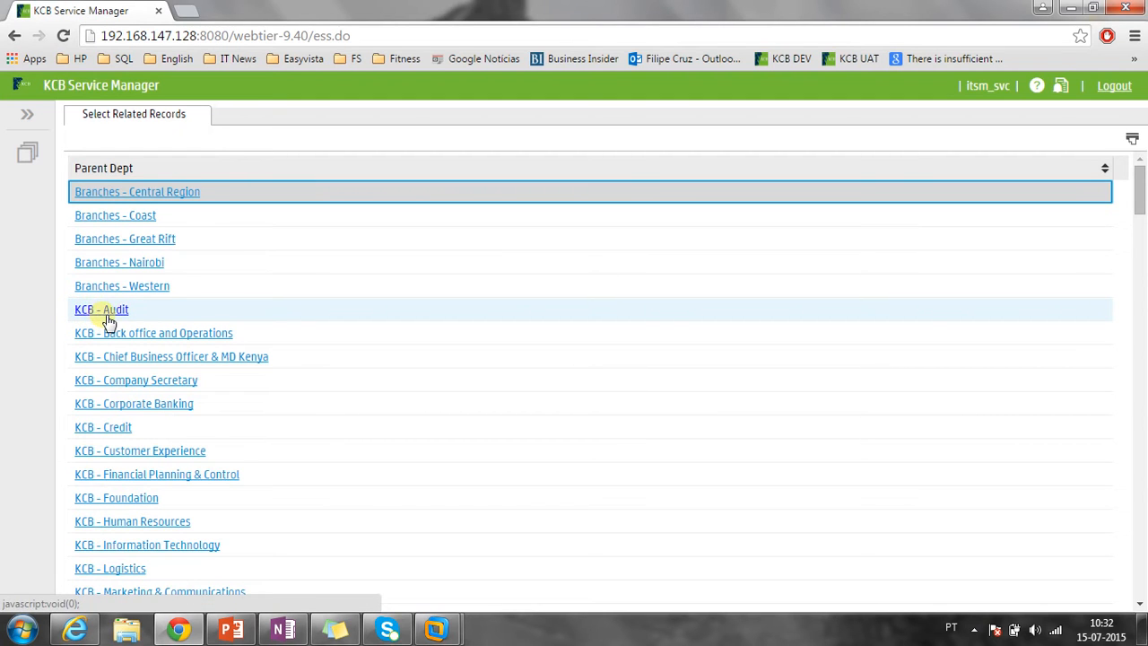
scroll(104, 320, down, 5)
scroll(107, 340, down, 2)
scroll(90, 305, up, 1)
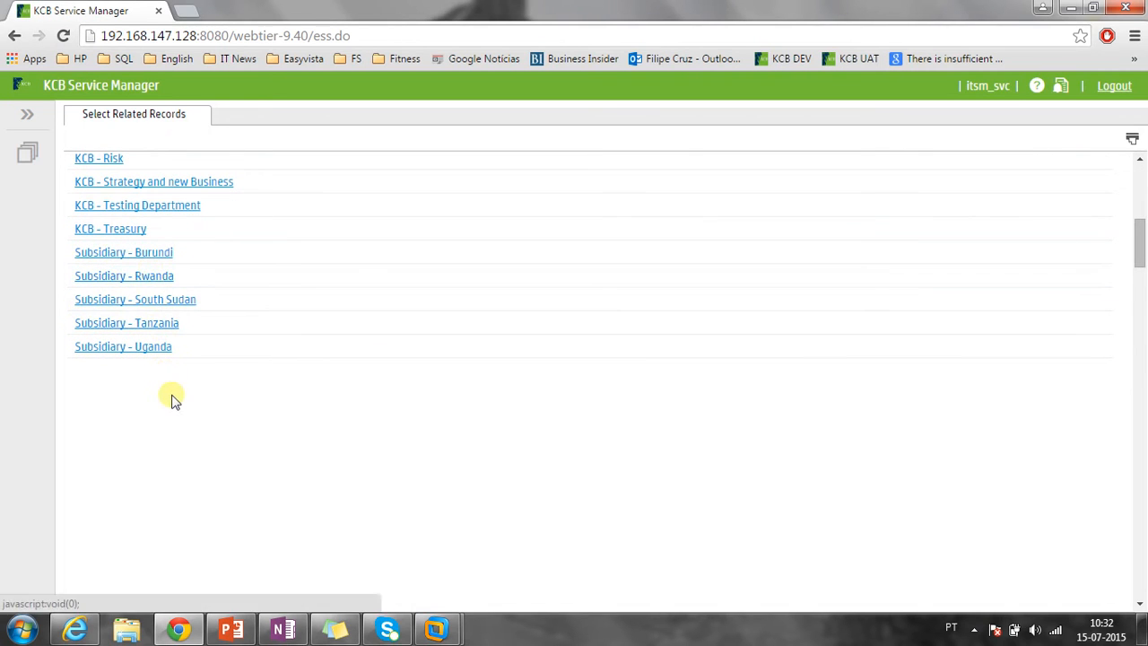
scroll(175, 401, up, 5)
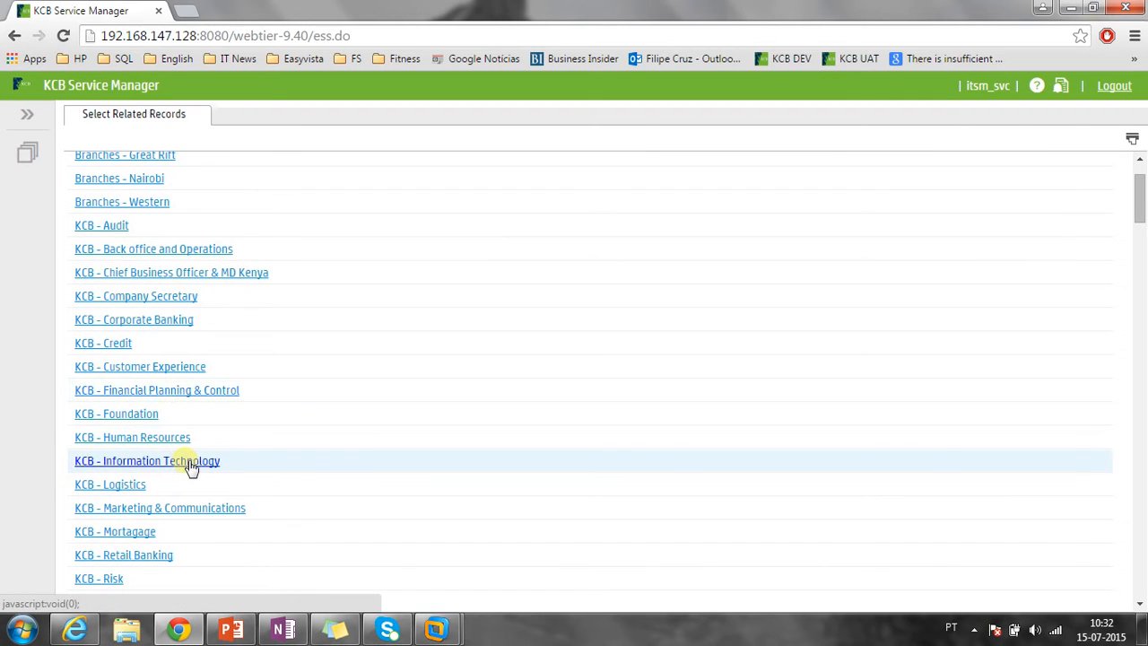
click(191, 466)
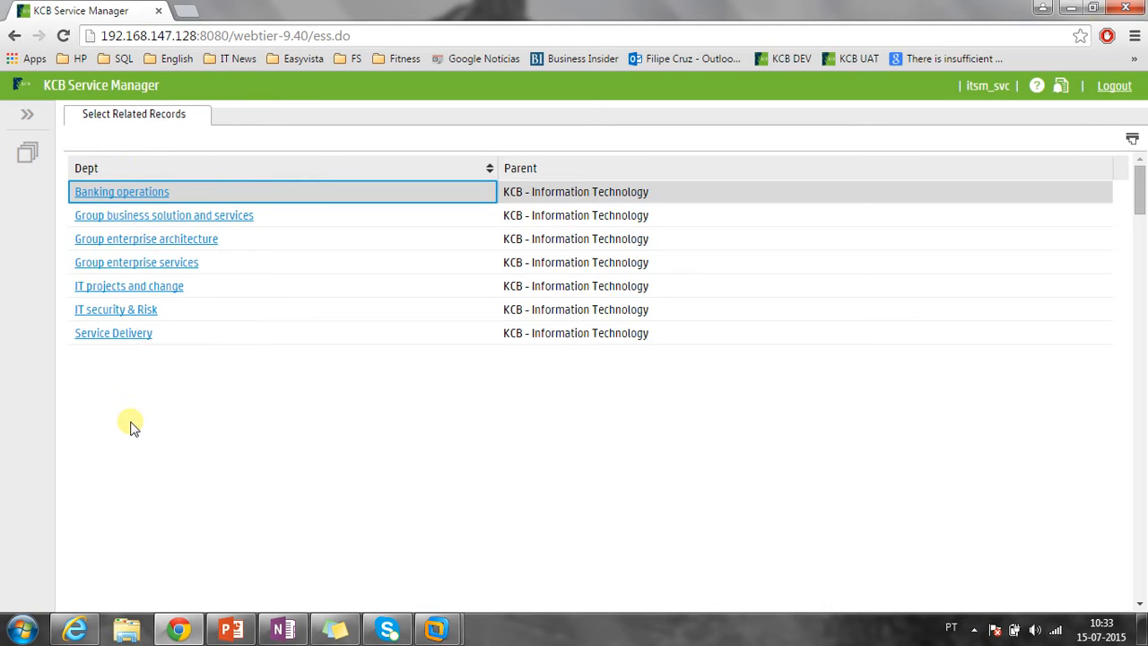
click(119, 339)
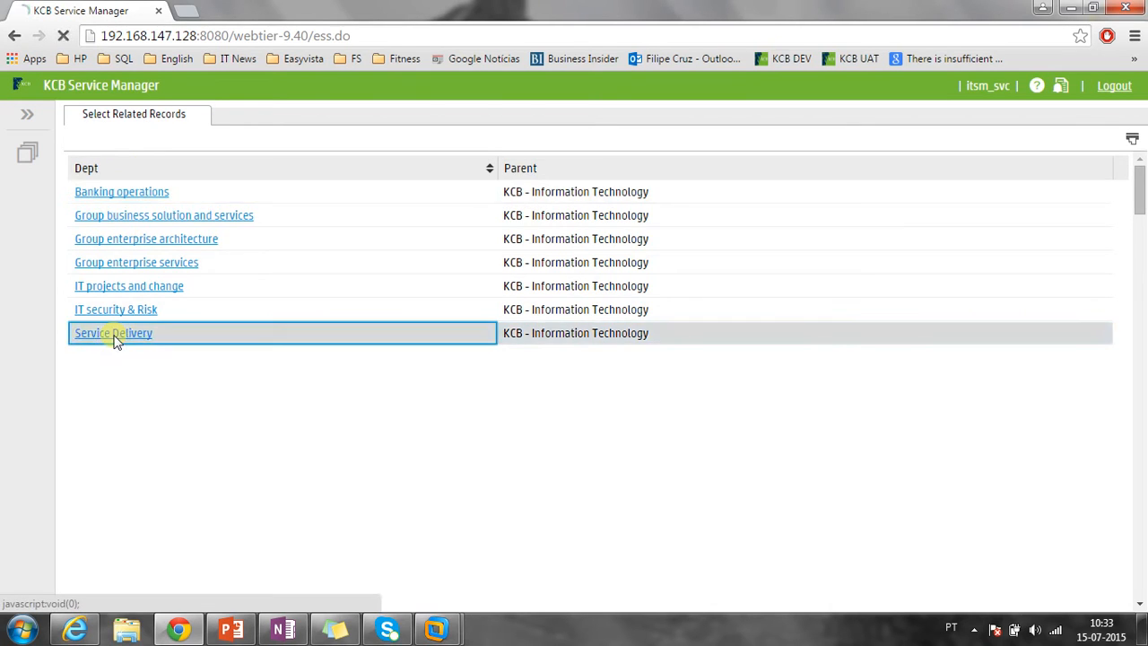
click(378, 445)
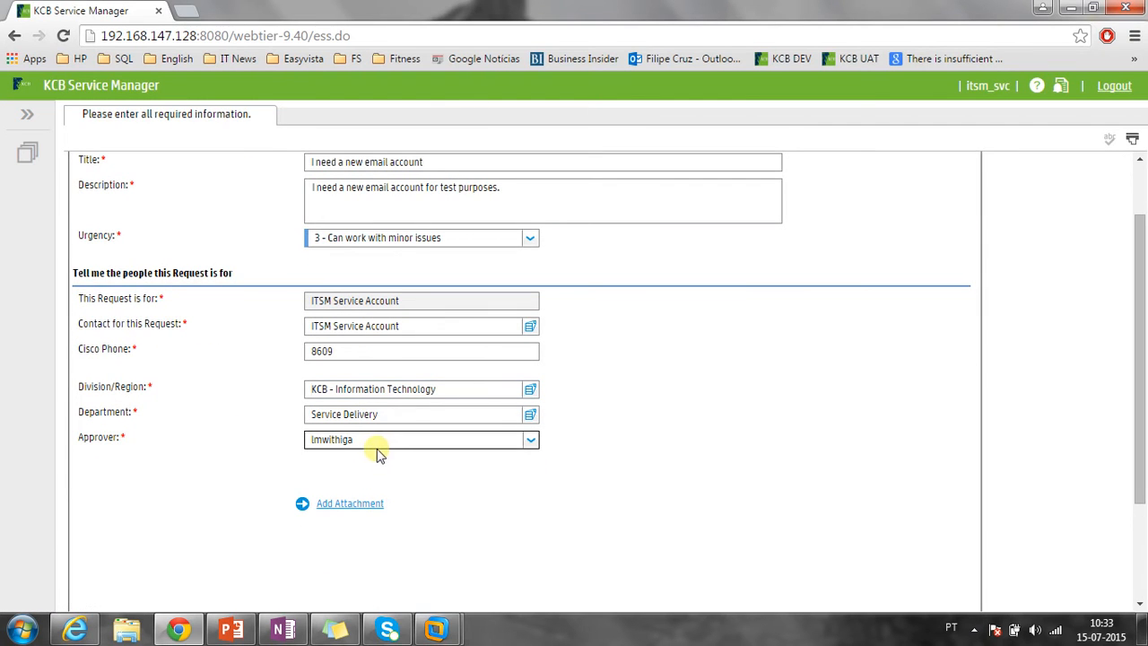
Clear the Approver, Department and Division/Region values from the request form.
drag(377, 444, 266, 459)
click(282, 465)
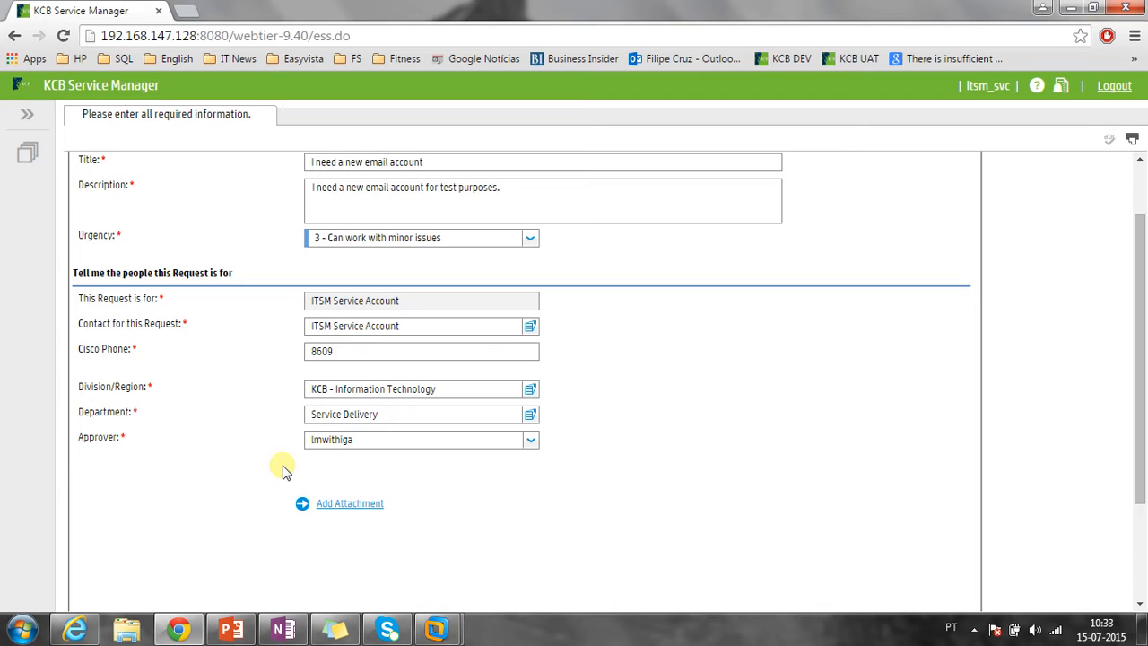
click(532, 442)
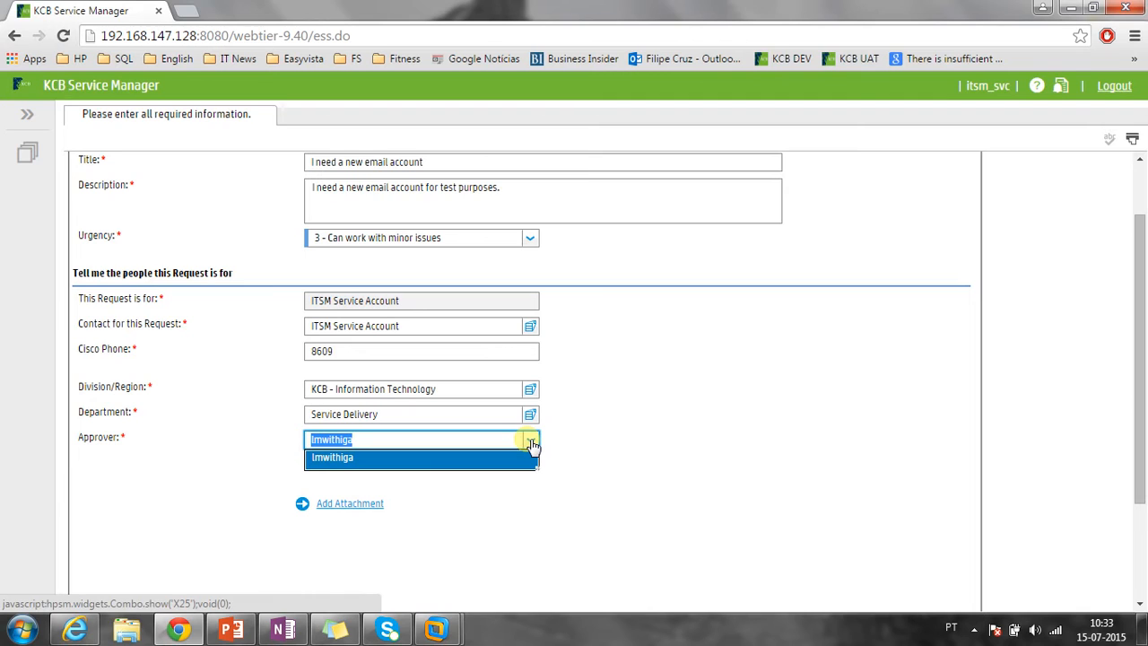
click(480, 438)
drag(373, 438, 285, 445)
key(BackSpace)
drag(385, 413, 284, 408)
key(BackSpace)
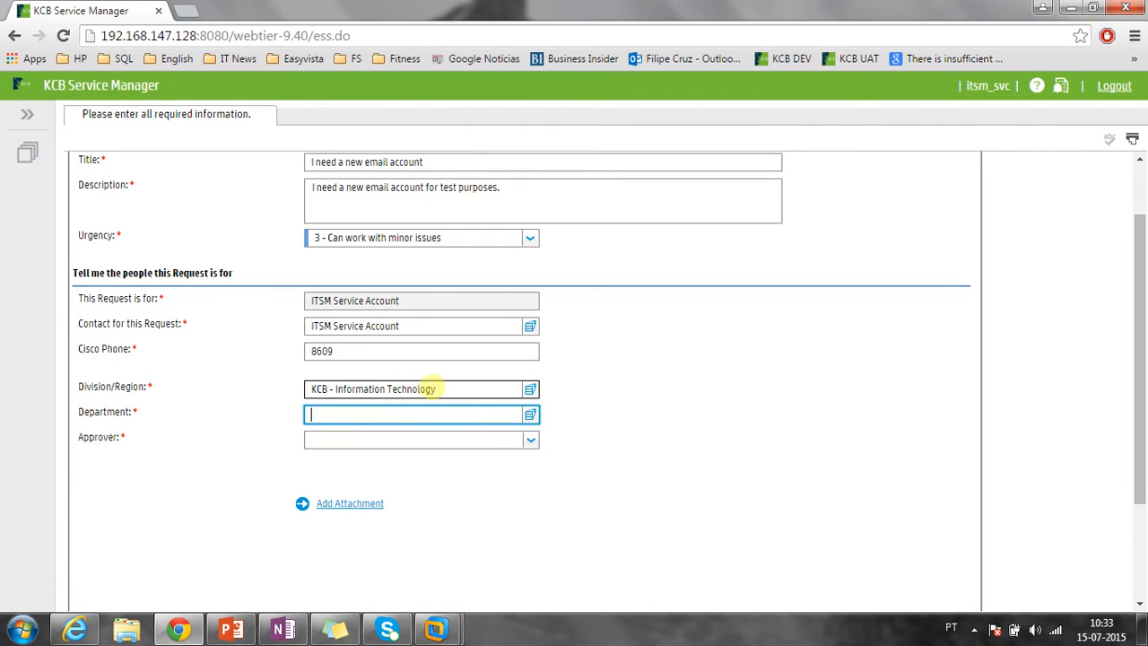
drag(435, 384, 210, 385)
key(BackSpace)
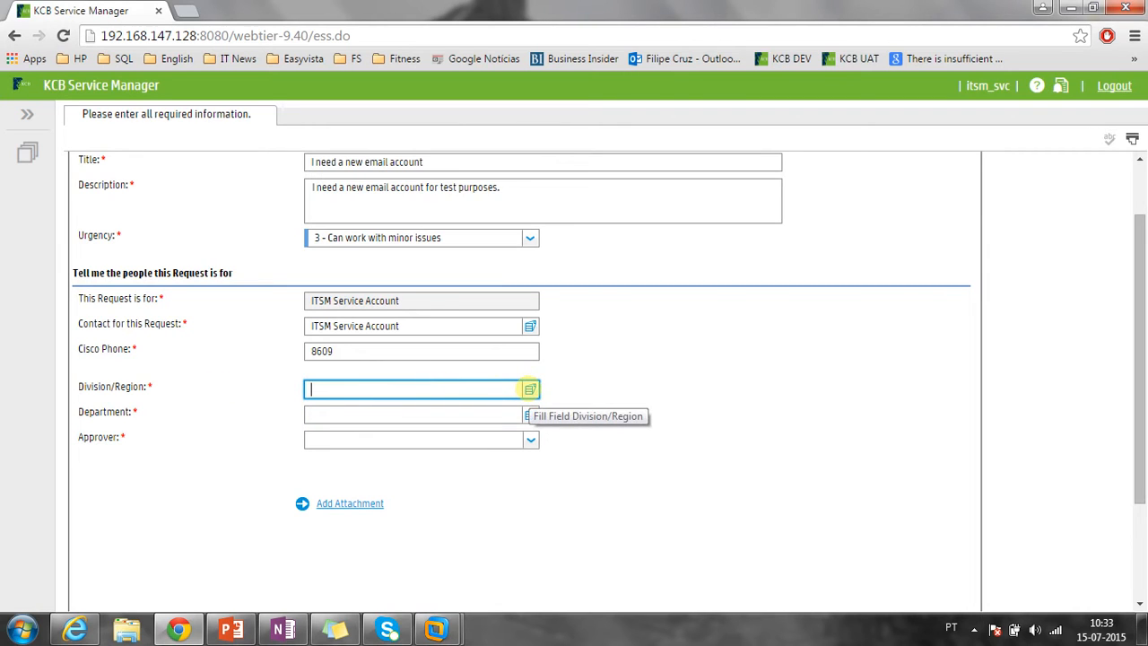
Choose Subsidiary - Tanzania with department Mwanza and pick the first approver offered.
click(529, 388)
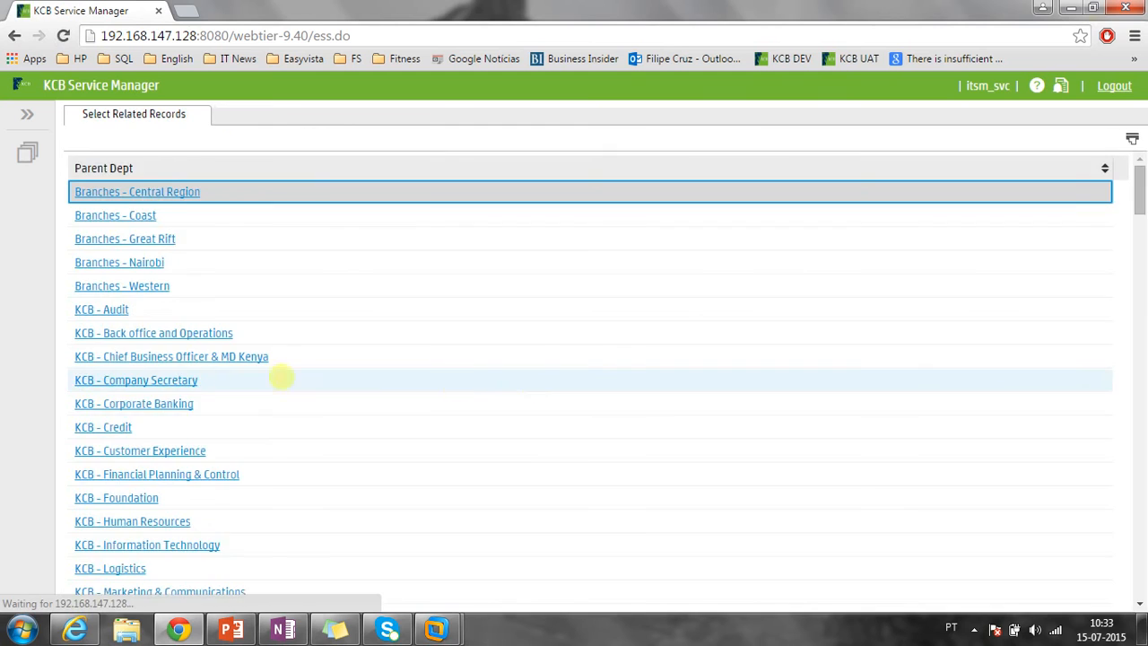
scroll(242, 375, down, 4)
scroll(213, 373, down, 2)
click(129, 320)
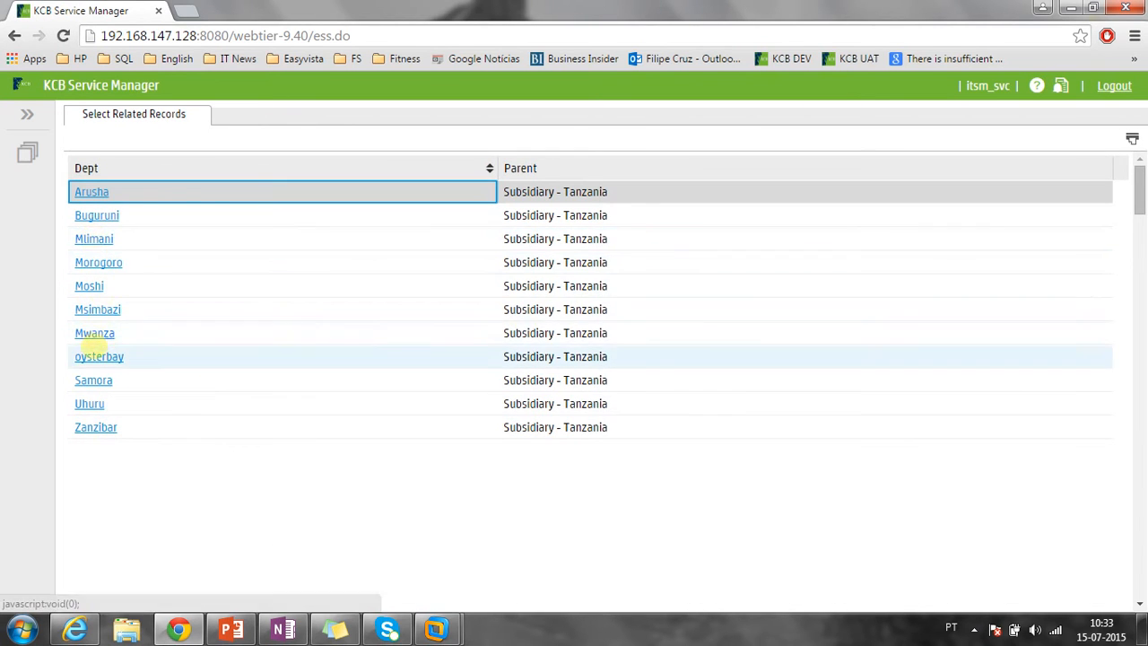
click(94, 333)
click(348, 438)
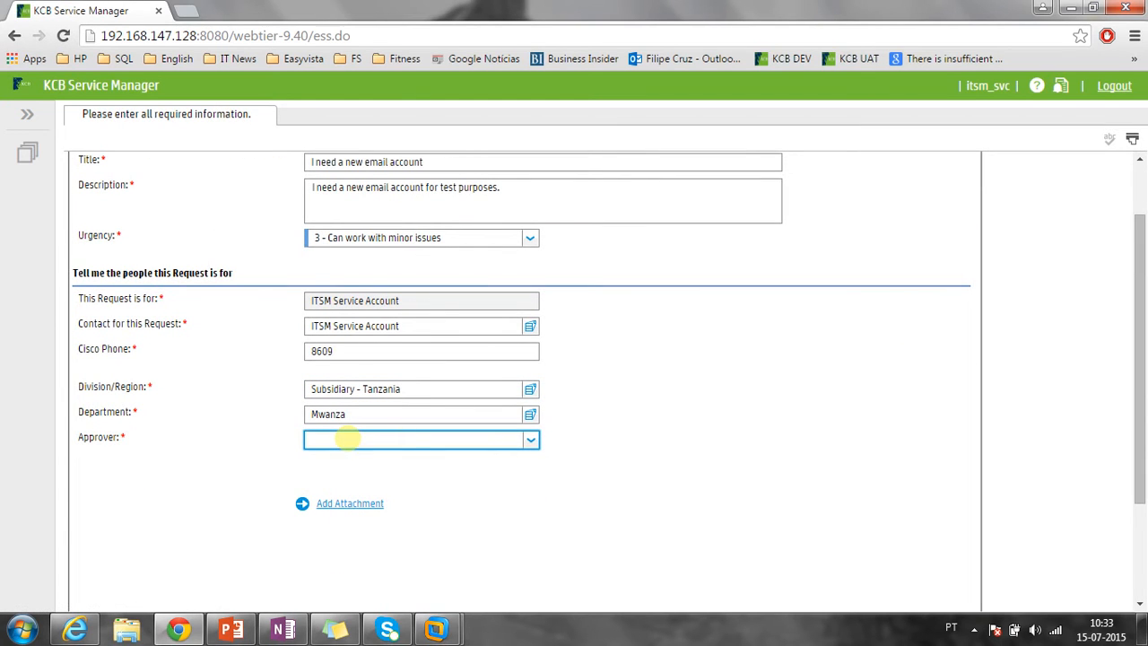
click(529, 439)
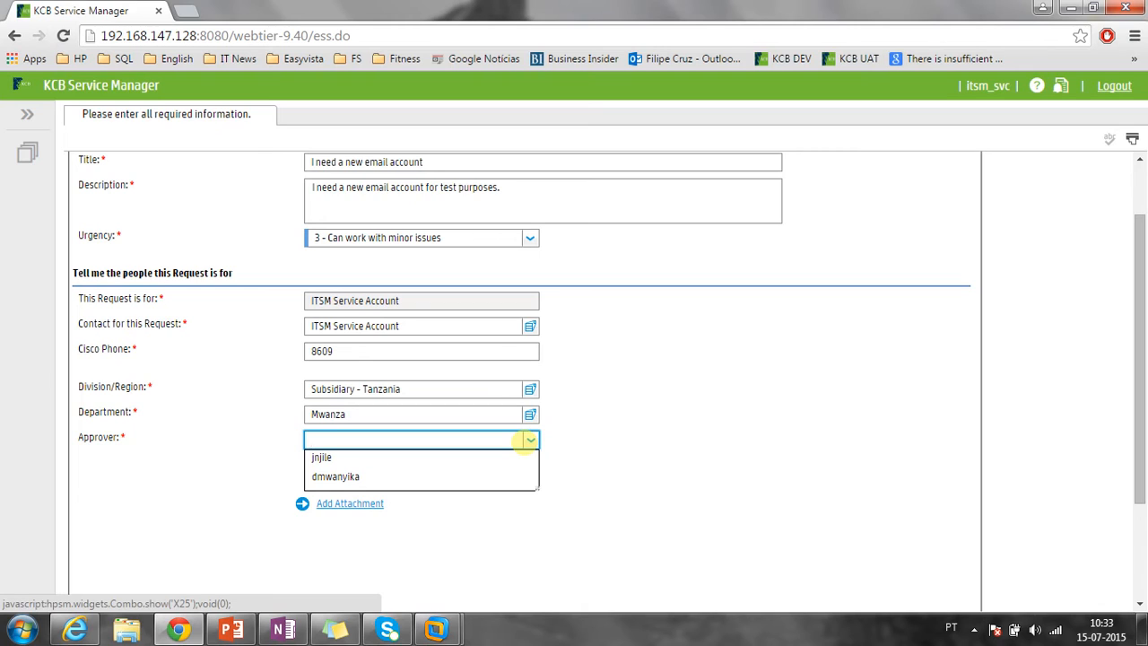
click(484, 458)
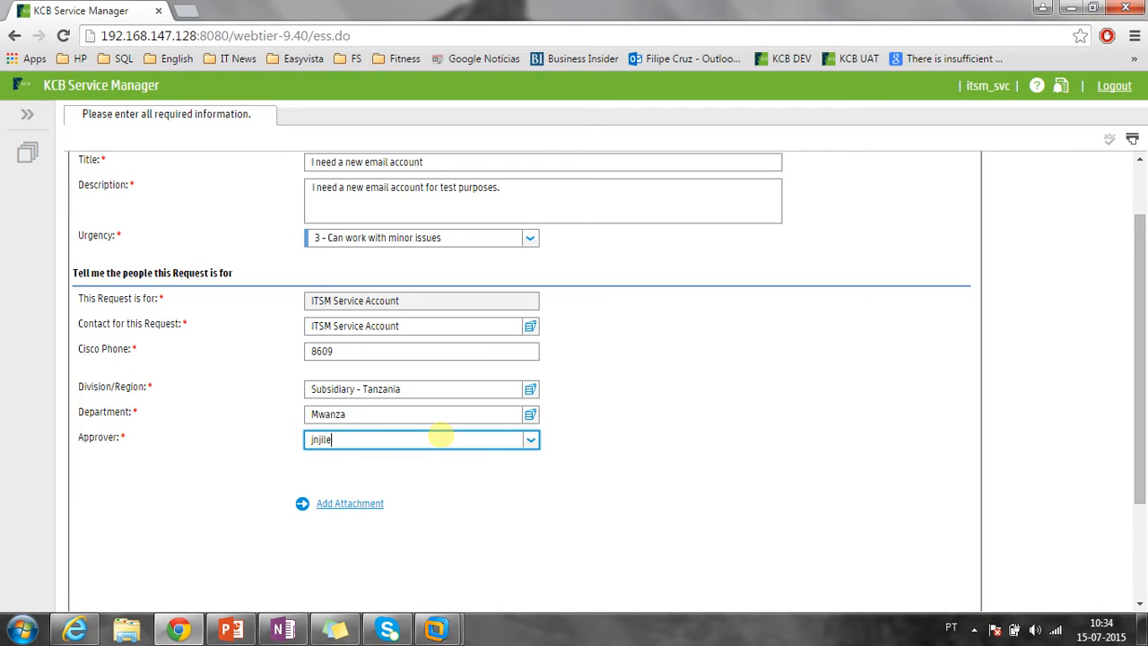
Clear the approver, the Mwanza department and the Division/Region value again.
key(BackSpace)
key(BackSpace)
key(BackSpace)
key(BackSpace)
key(BackSpace)
key(BackSpace)
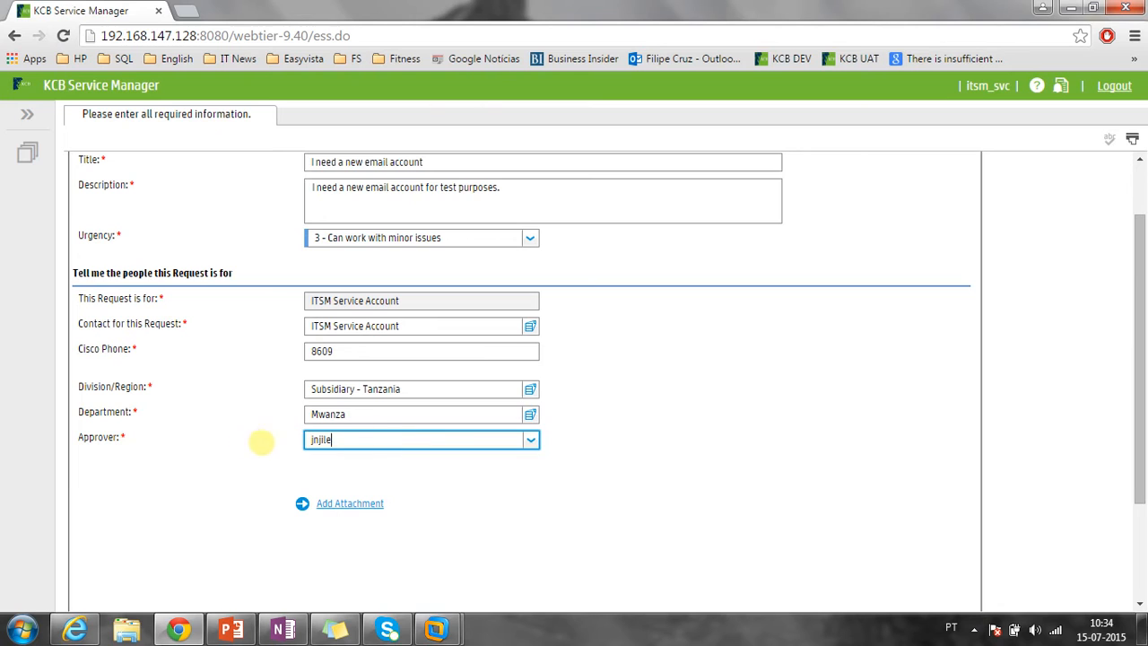
key(shift+Tab)
key(BackSpace)
click(397, 386)
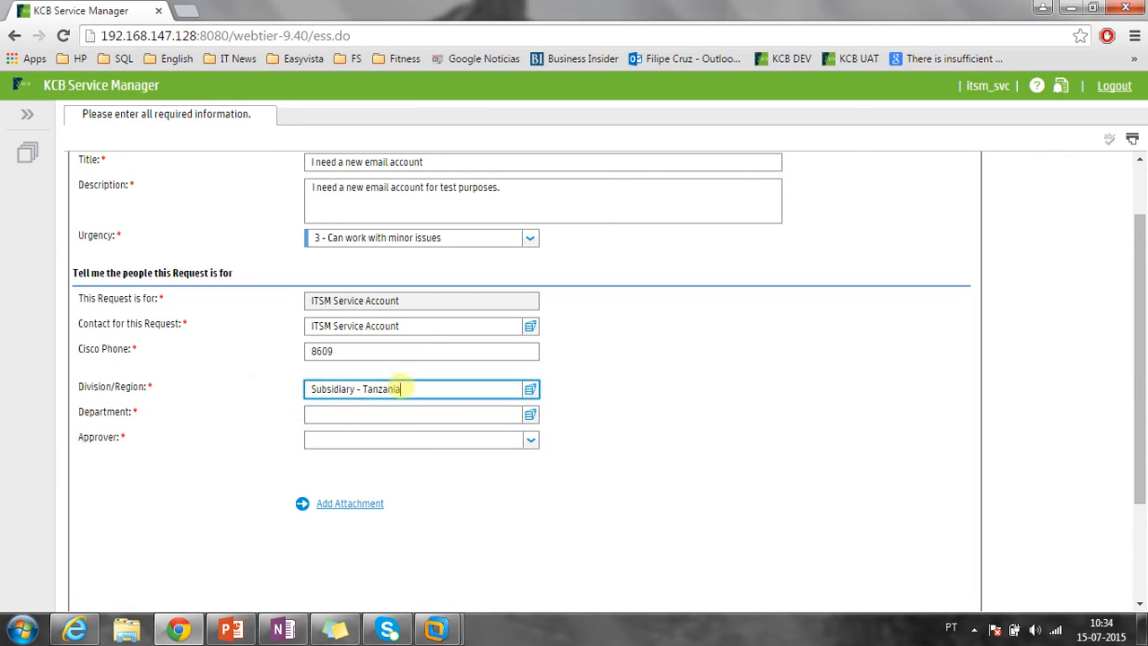
Set Division/Region to KCB - Testing Department and Department to Testing Department 2, keeping approver falcon.
key(ctrl+a)
key(BackSpace)
click(530, 388)
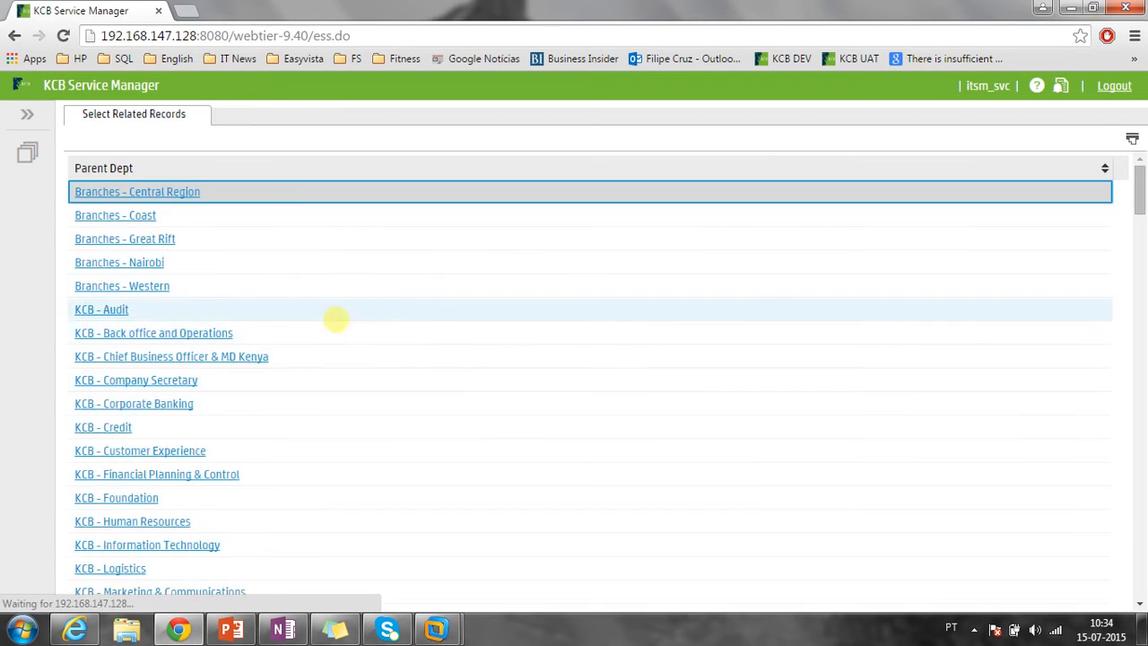
scroll(333, 319, down, 4)
scroll(336, 319, down, 2)
click(167, 205)
click(162, 213)
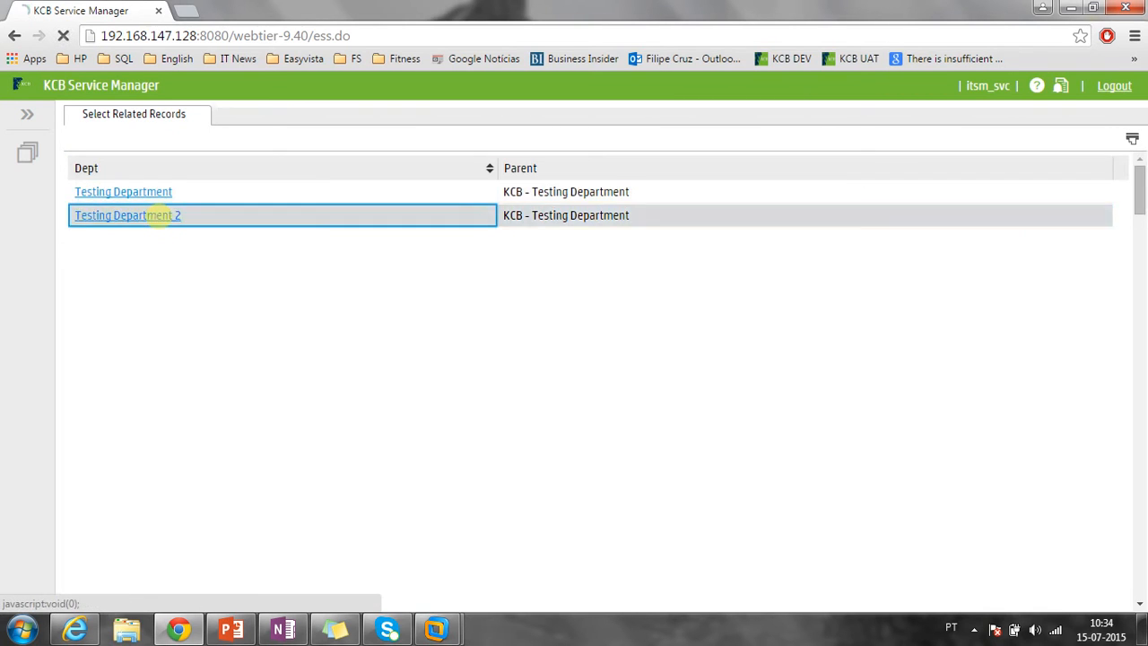
click(371, 440)
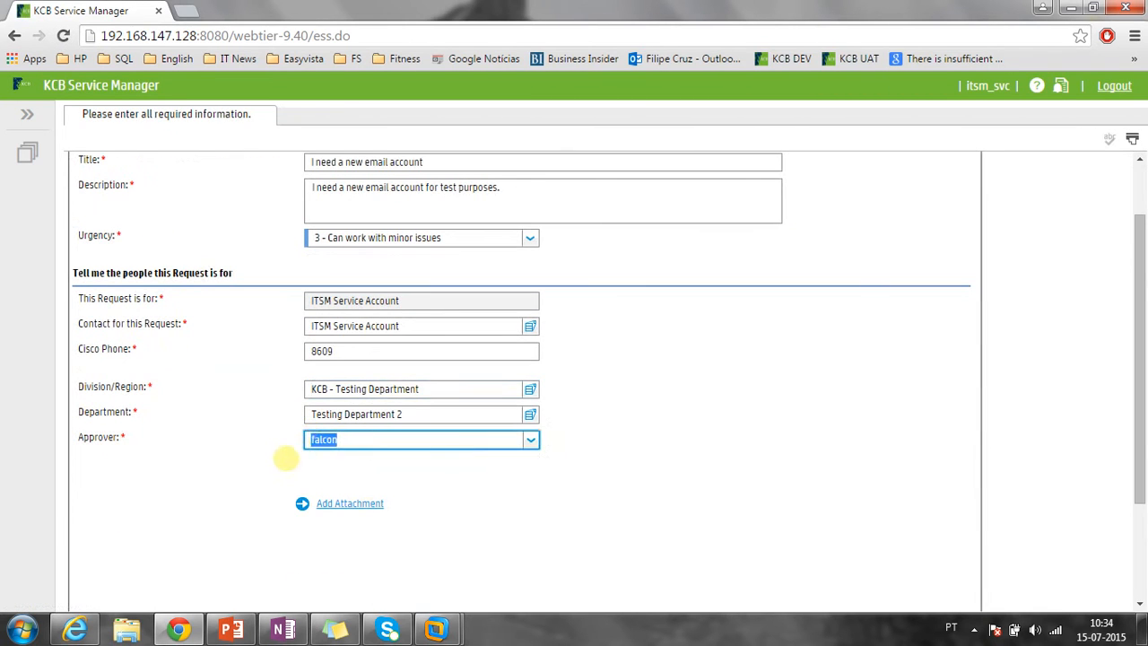
click(302, 448)
scroll(302, 449, down, 1)
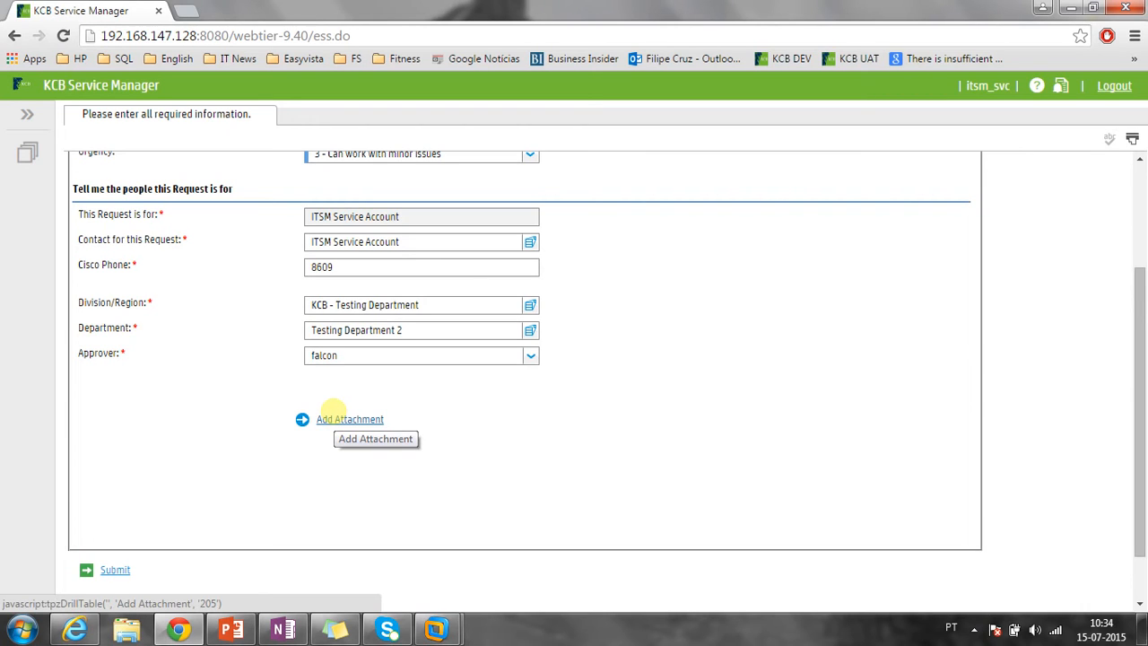
Attach the file unloadofunload.unl (2 KB) to the email account request.
click(331, 413)
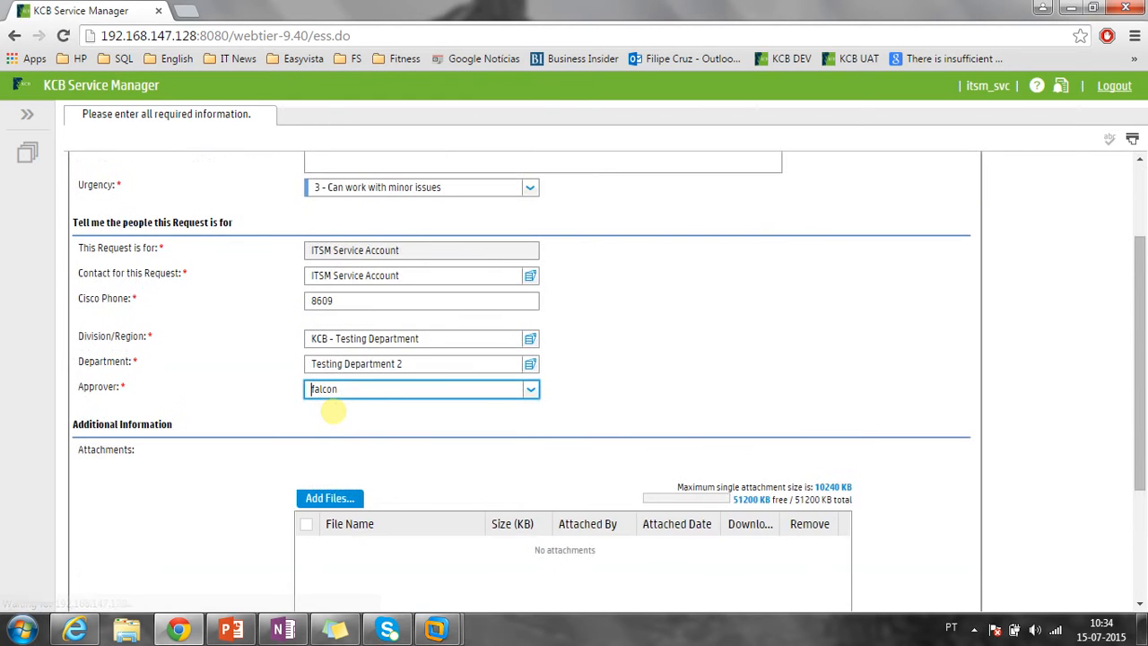
scroll(332, 411, down, 2)
click(325, 327)
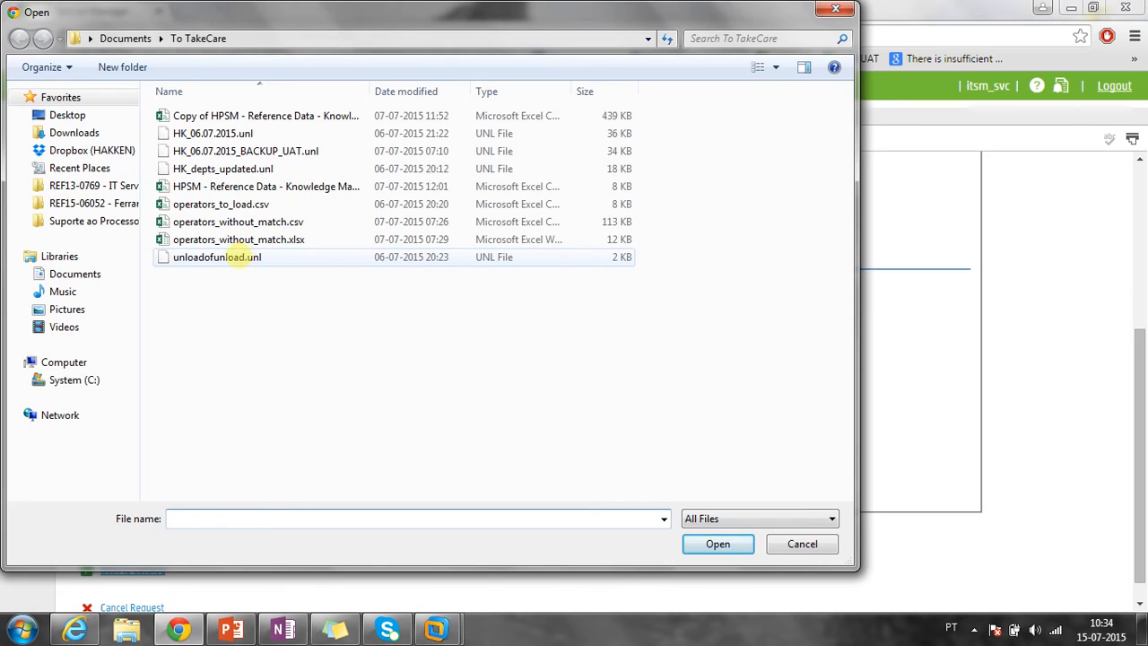
double_click(238, 259)
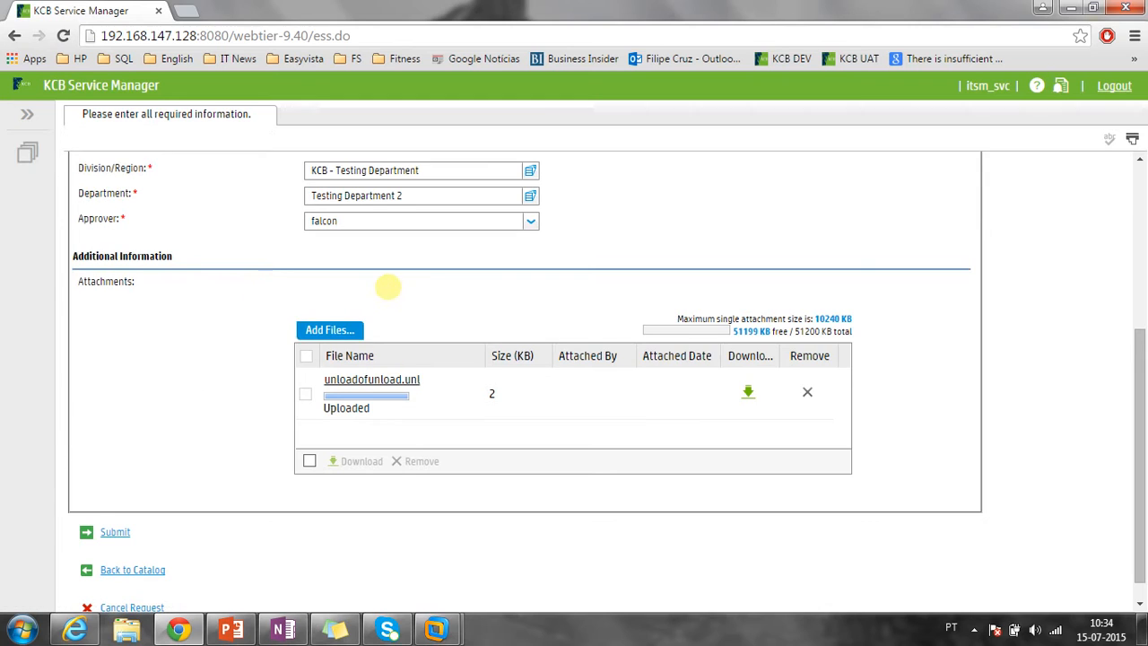
scroll(388, 287, down, 1)
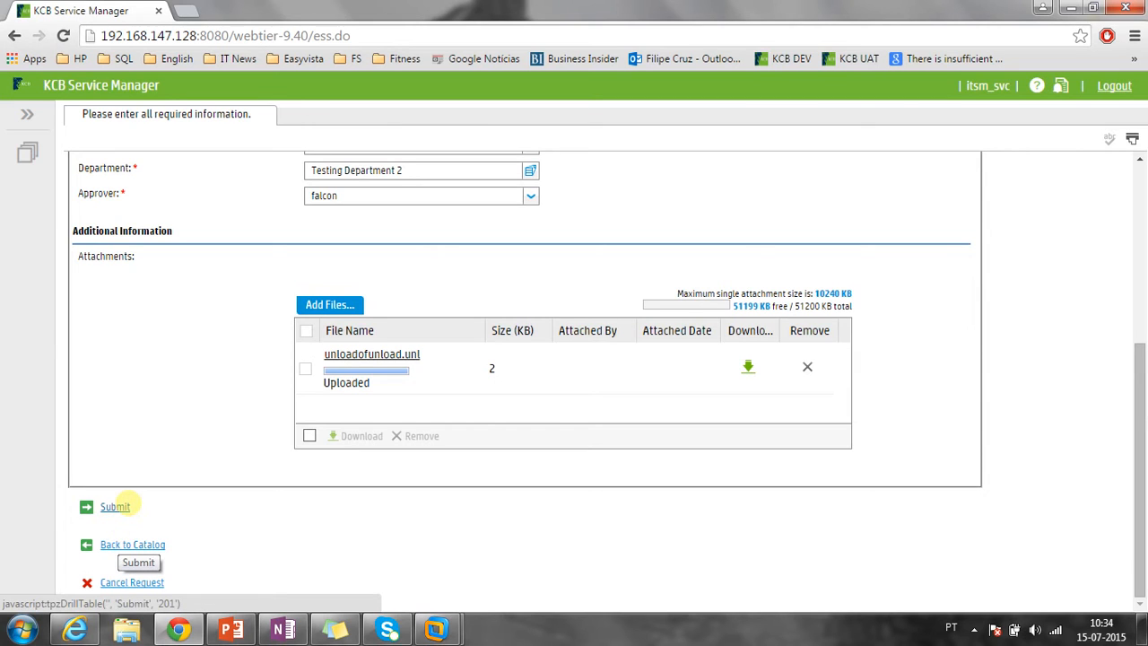
Submit the request, review the confirmation showing SVC11161, and continue back to the Main Menu.
click(127, 502)
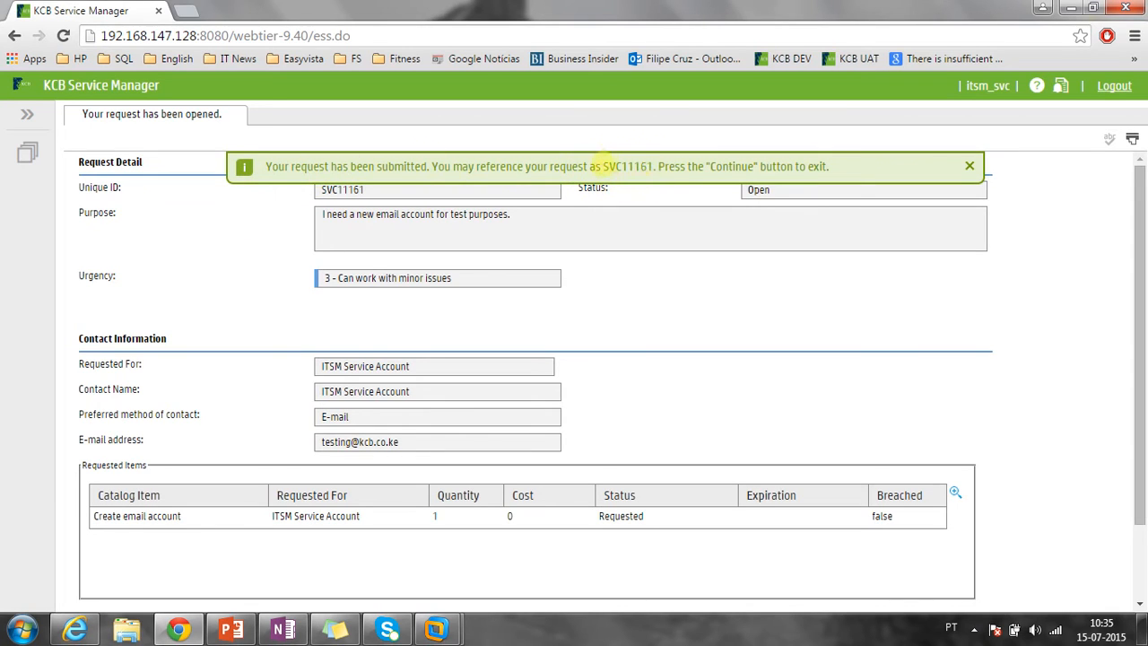
click(969, 166)
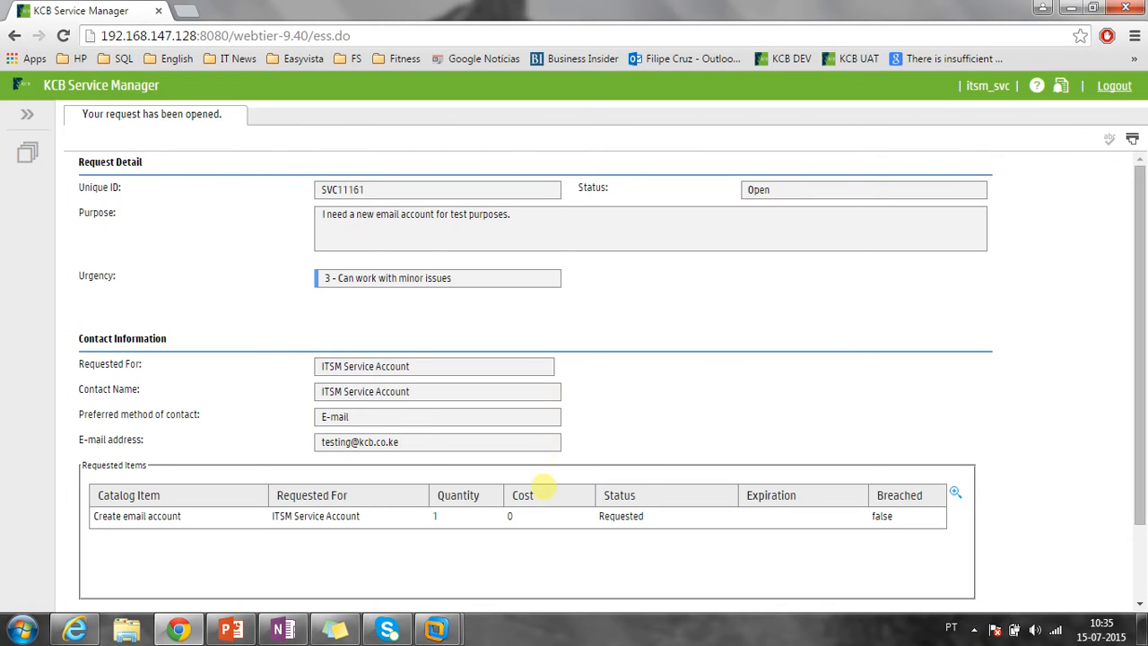
key(Tab)
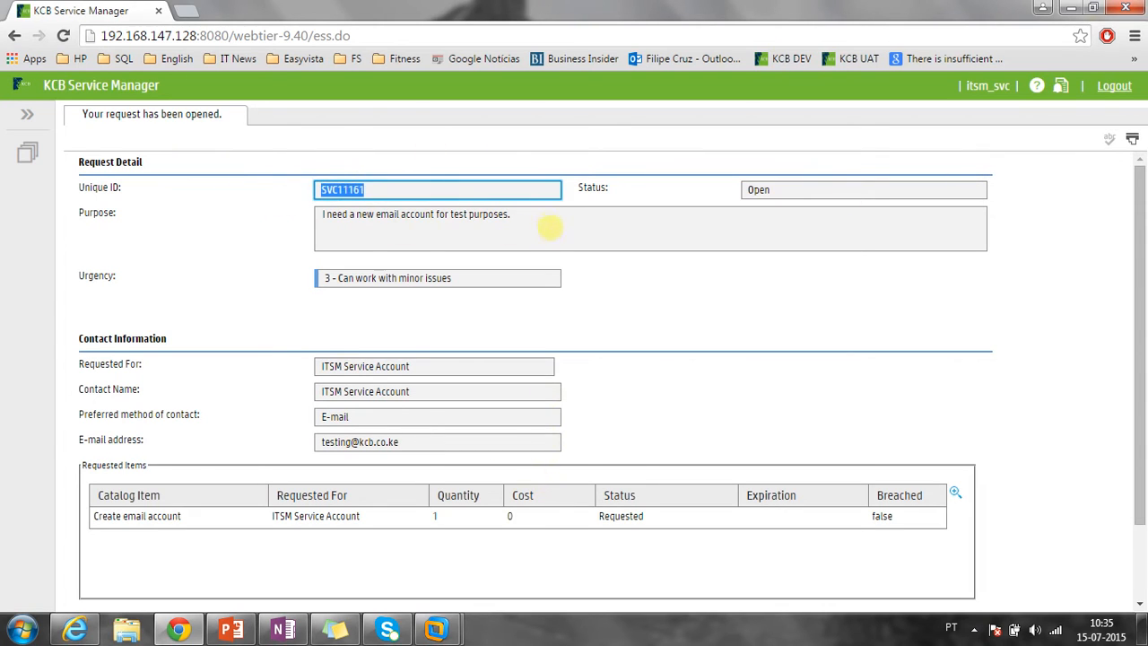
key(Tab)
key(Tab)
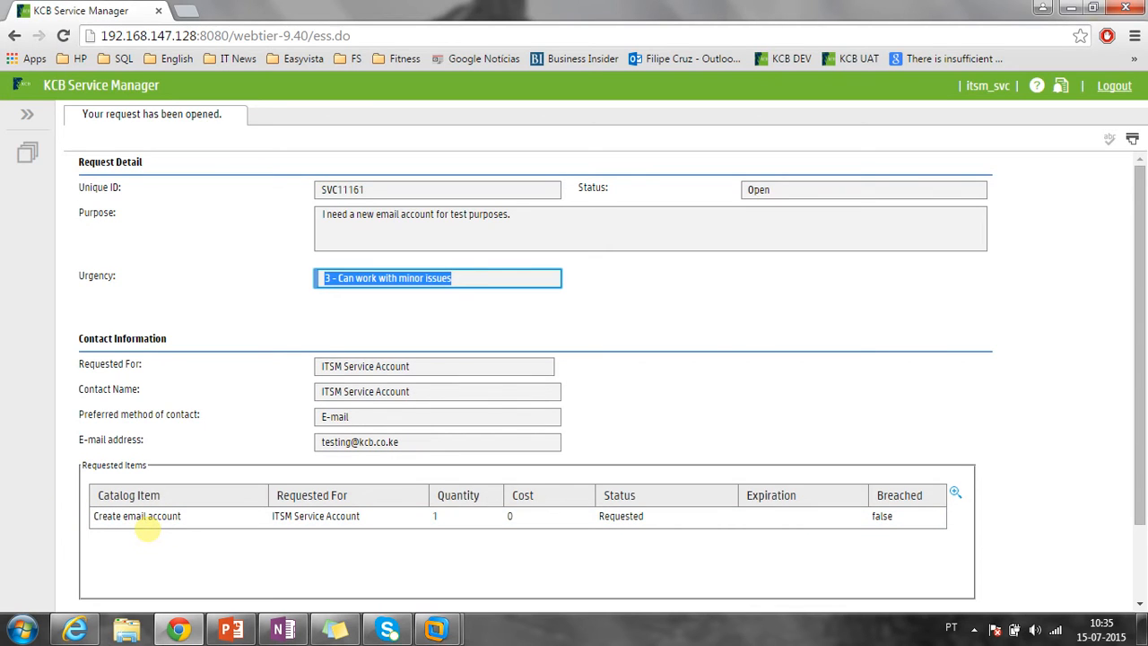
scroll(171, 520, down, 2)
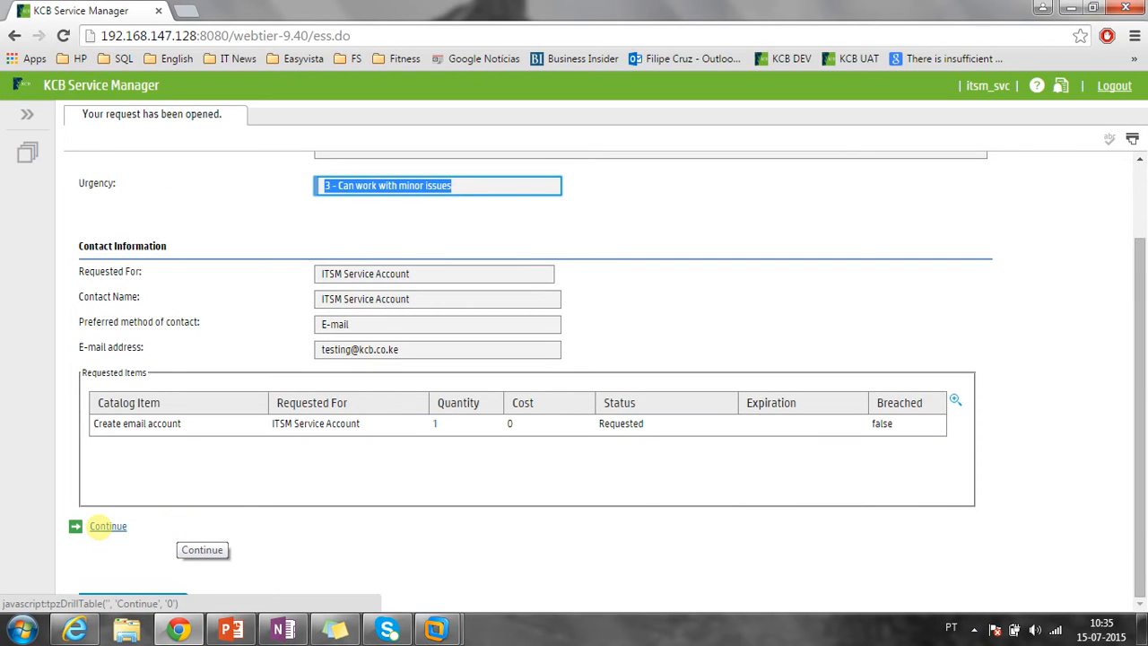
click(107, 526)
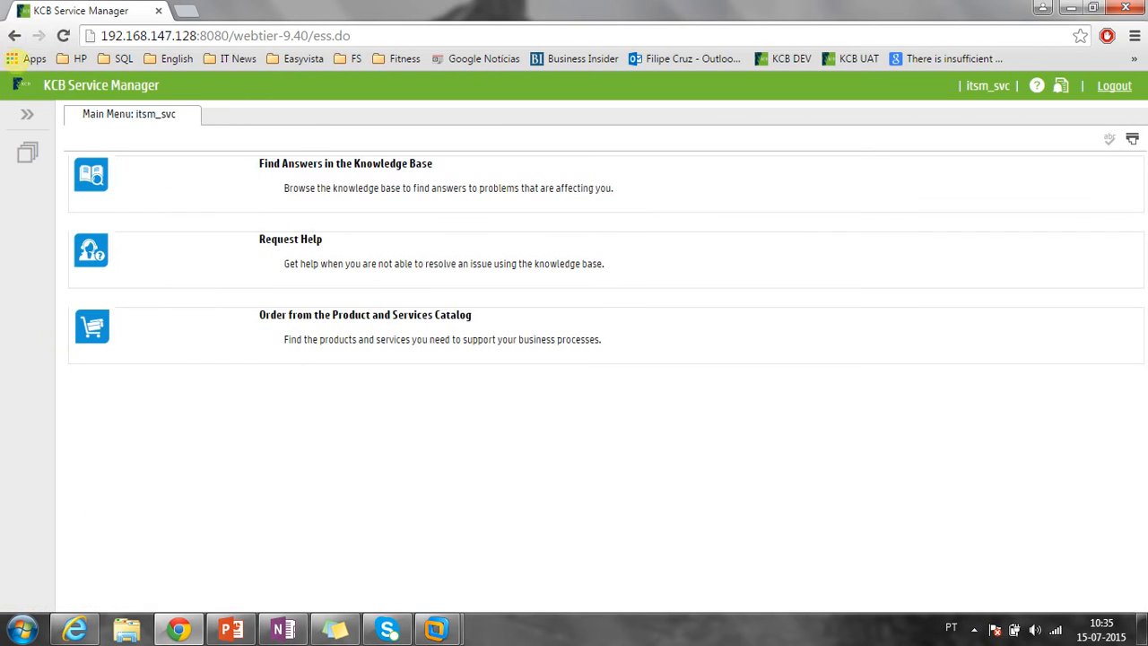
Open SVC11161 'I need a new email account' from page 2 of open catalog interactions.
click(27, 114)
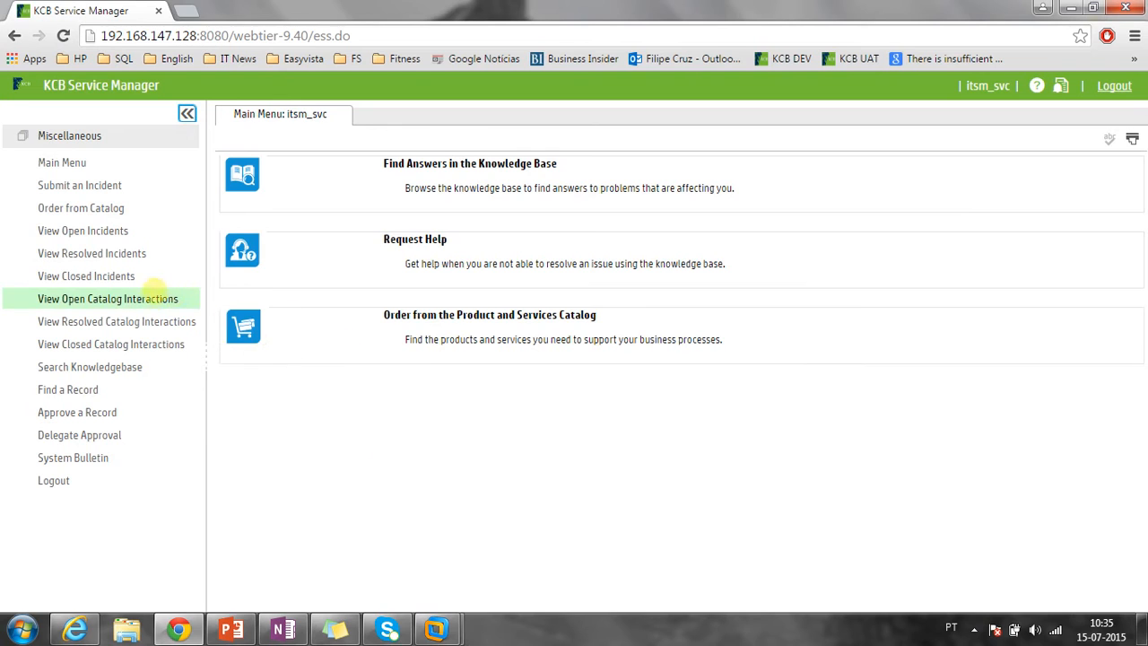
click(67, 305)
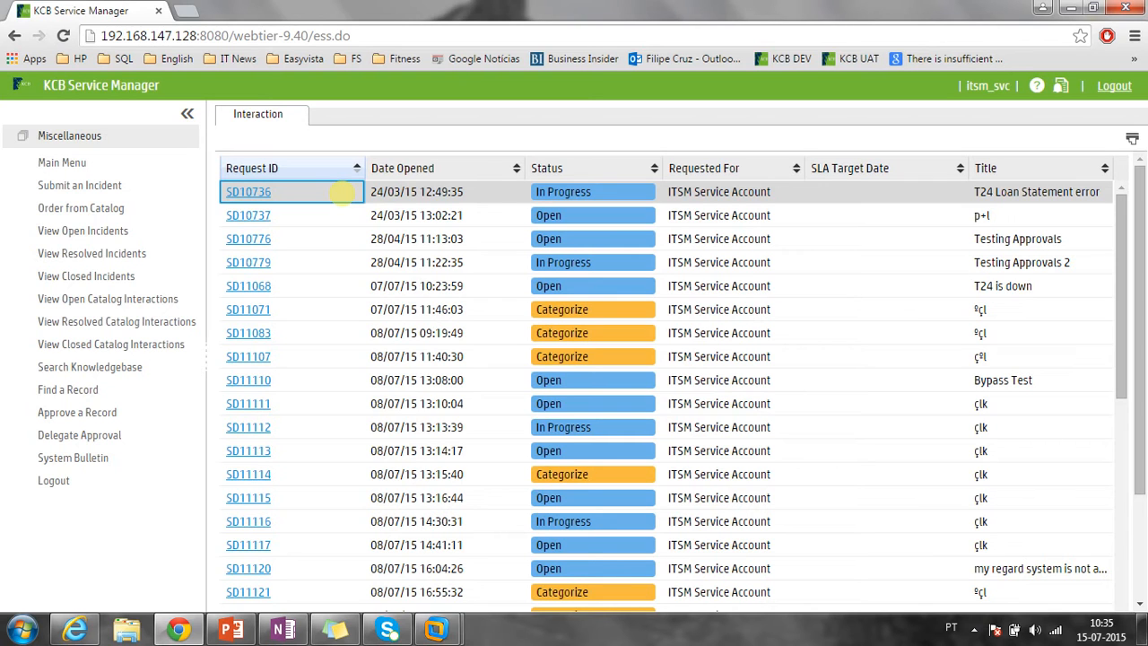
scroll(343, 191, down, 10)
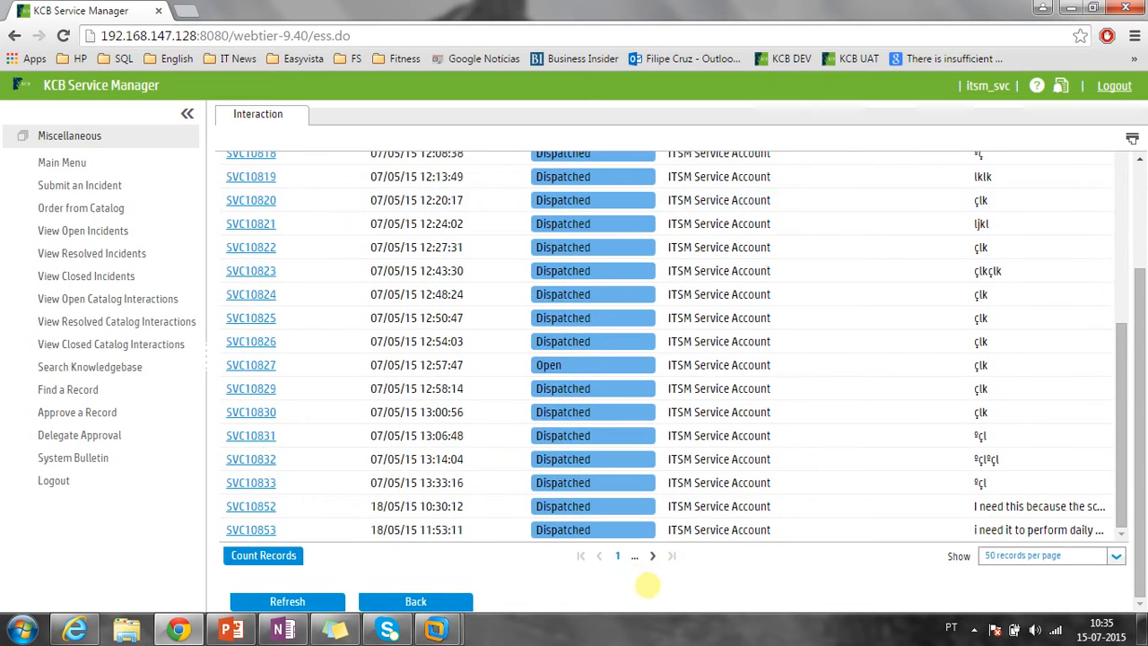
click(652, 555)
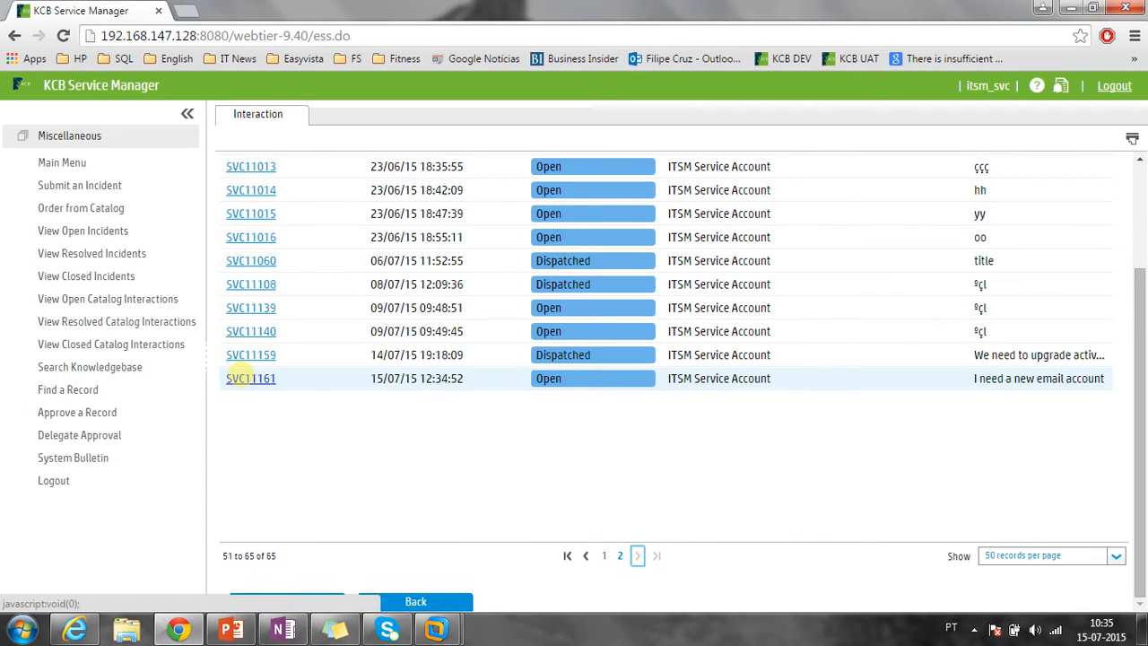
click(242, 379)
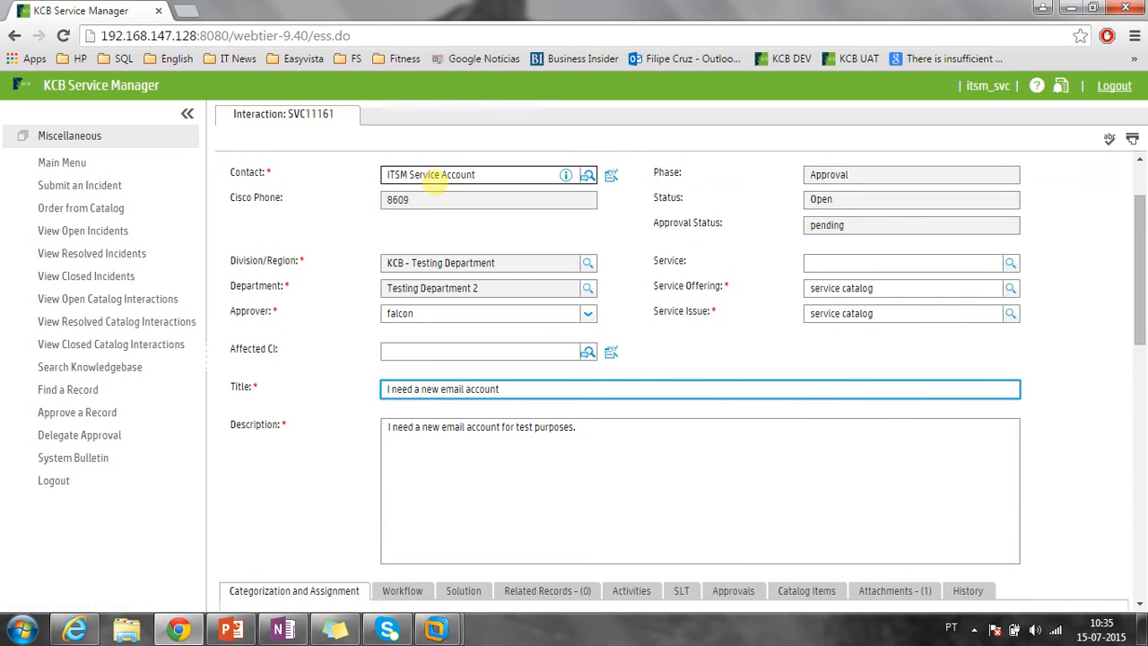
Review SVC11161's contact, phone 8609, description, service issue and service offering.
click(430, 175)
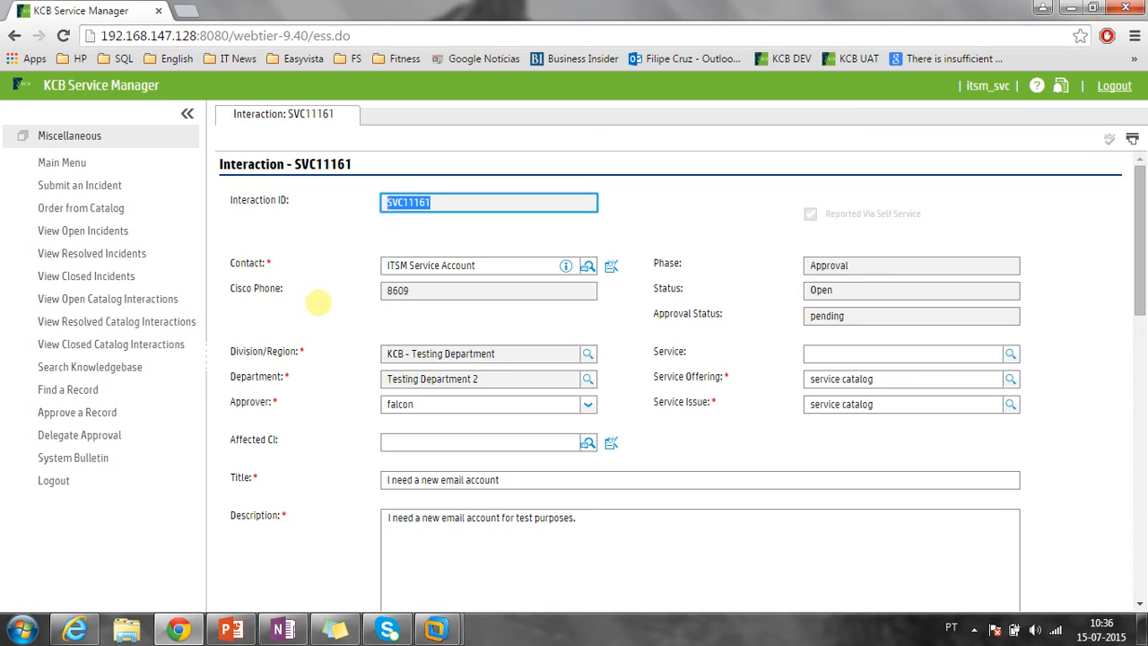
drag(416, 290, 347, 289)
click(328, 303)
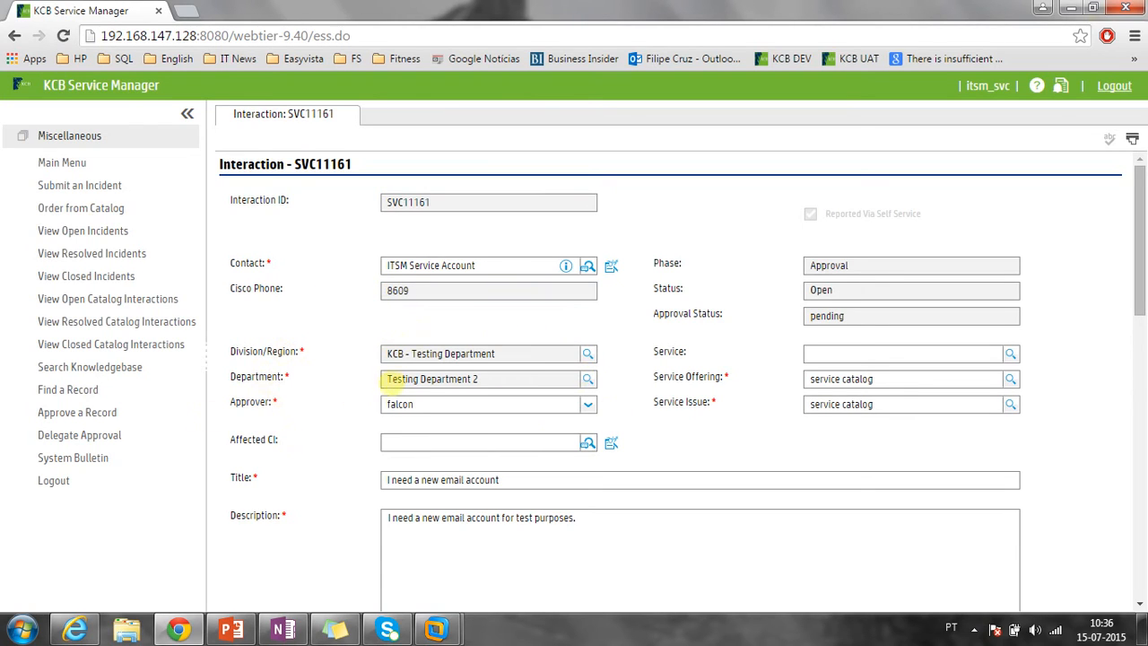
drag(577, 519, 310, 533)
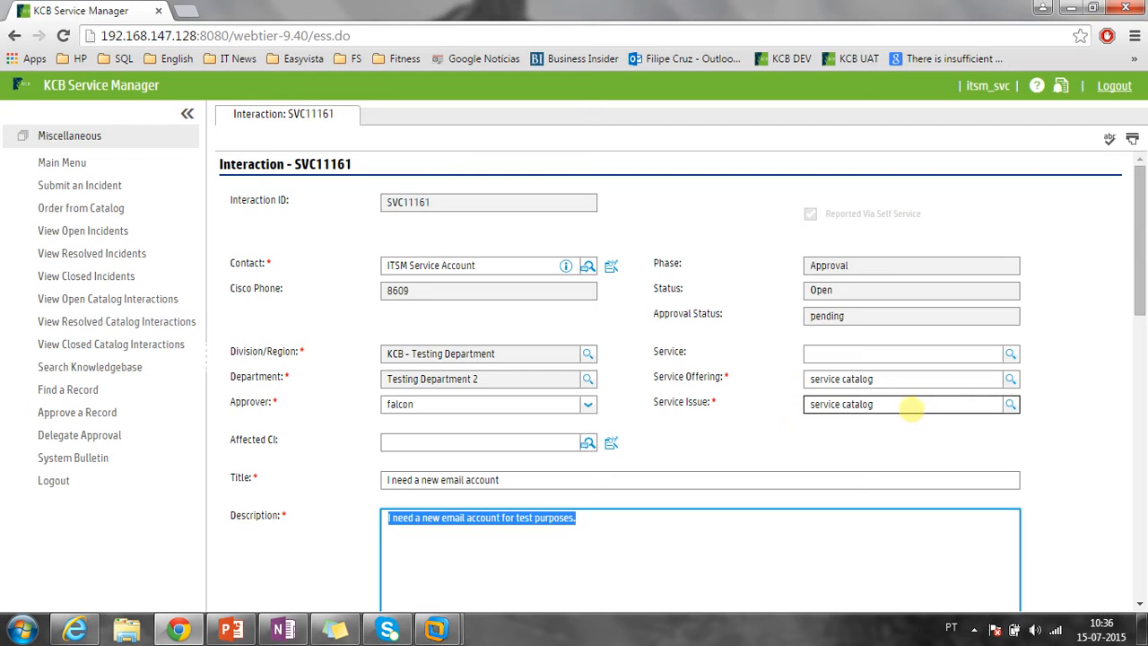
click(910, 409)
click(870, 378)
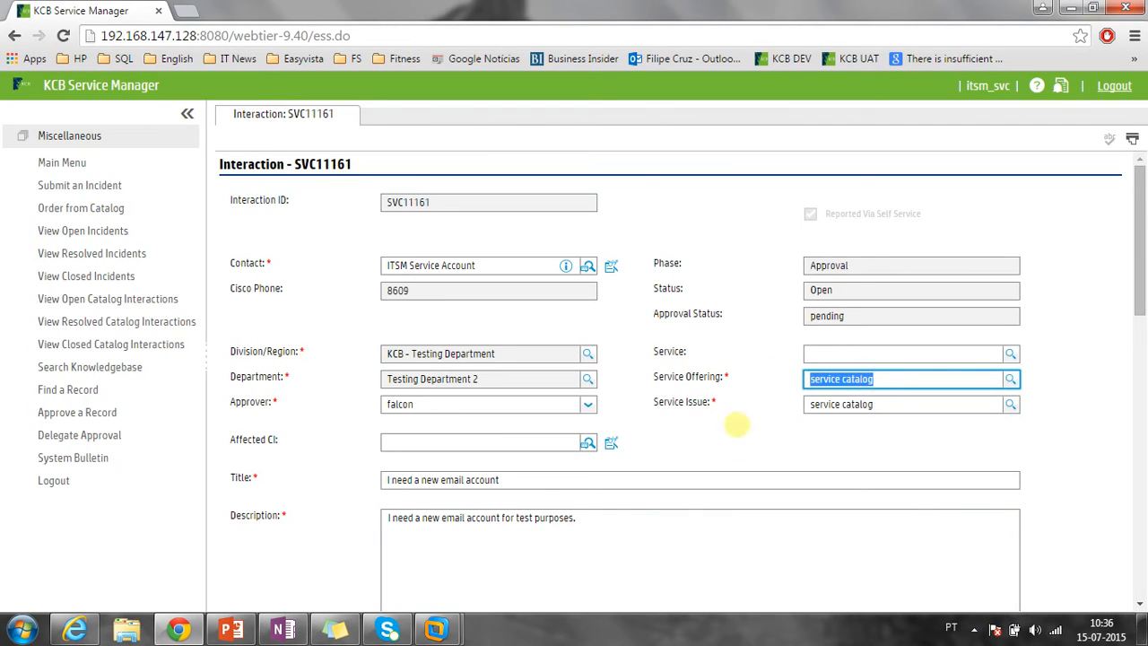
click(816, 431)
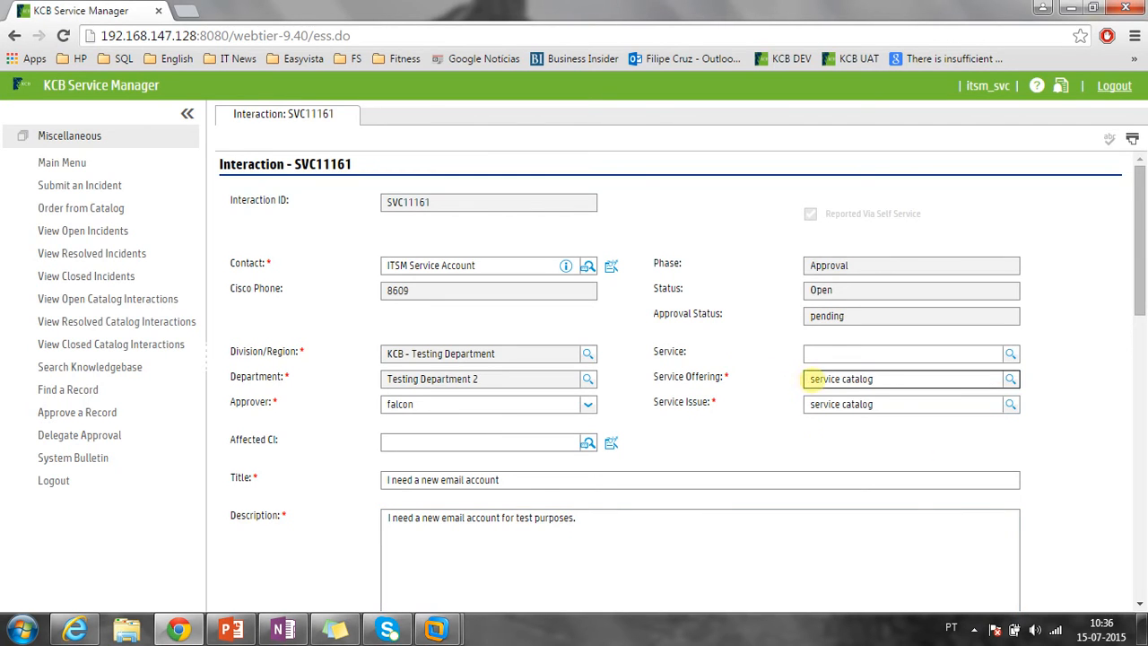
Check urgency, impact 3 - Multiple Users and the title, then show the workflow diagram.
scroll(888, 380, down, 4)
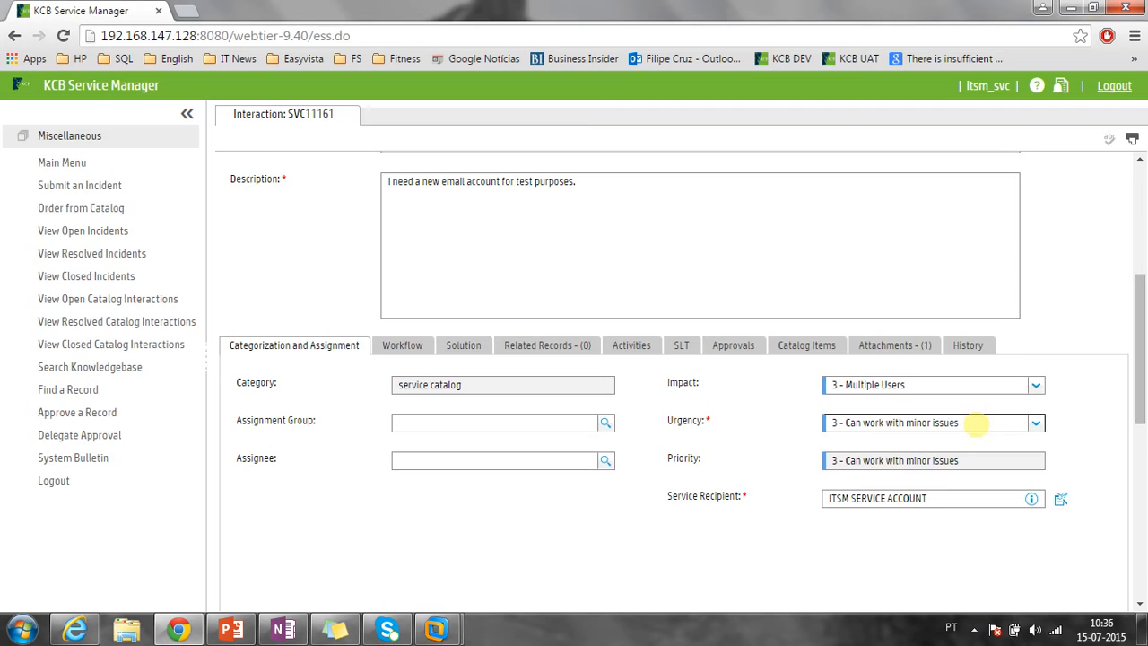
click(975, 423)
click(830, 384)
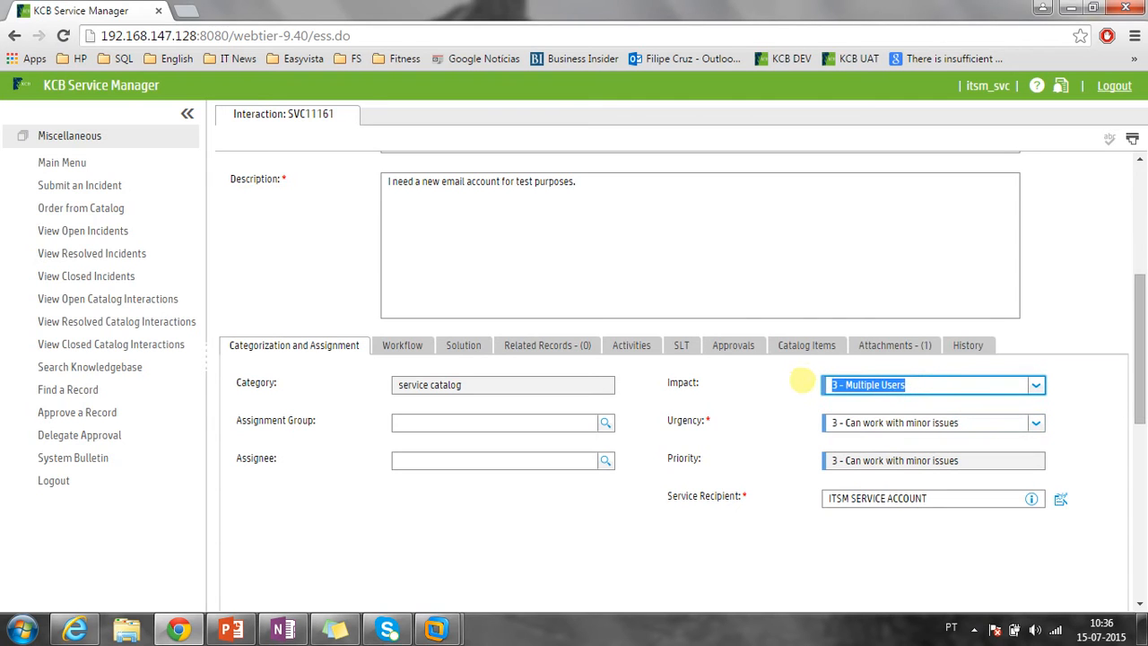
scroll(781, 414, up, 2)
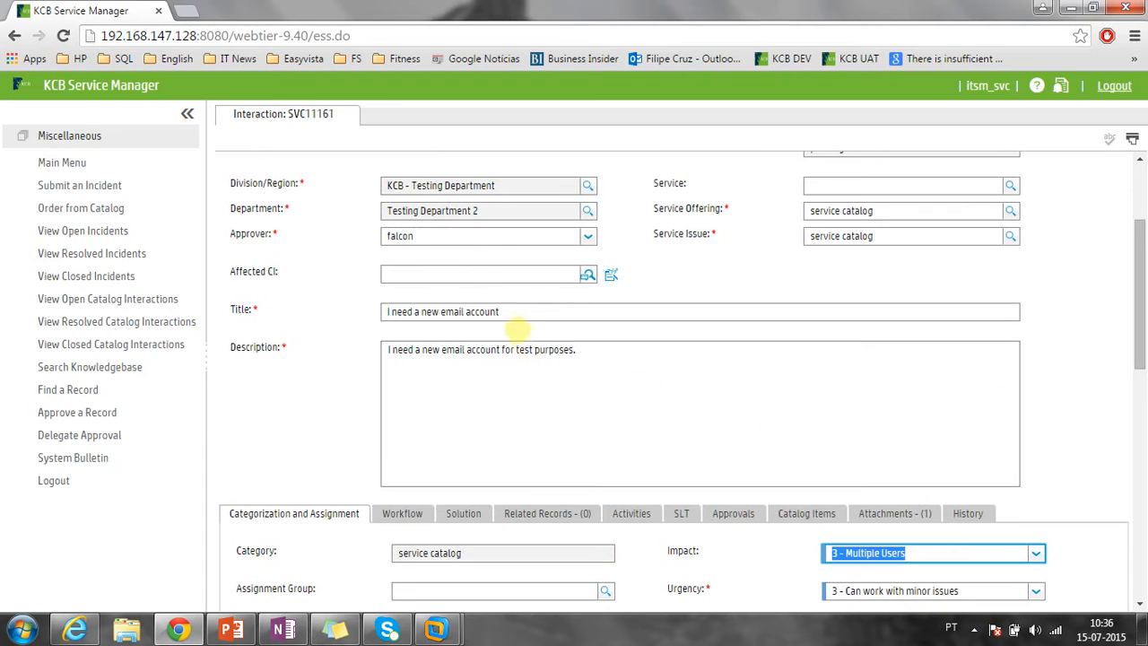
triple_click(525, 316)
scroll(324, 358, down, 2)
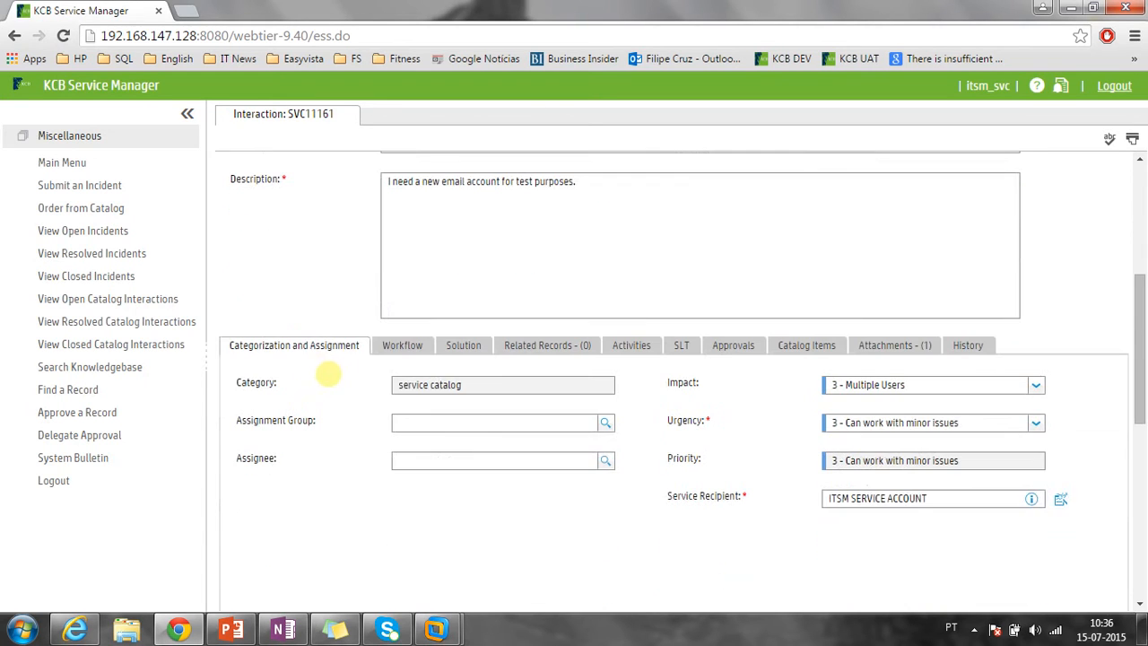
click(381, 346)
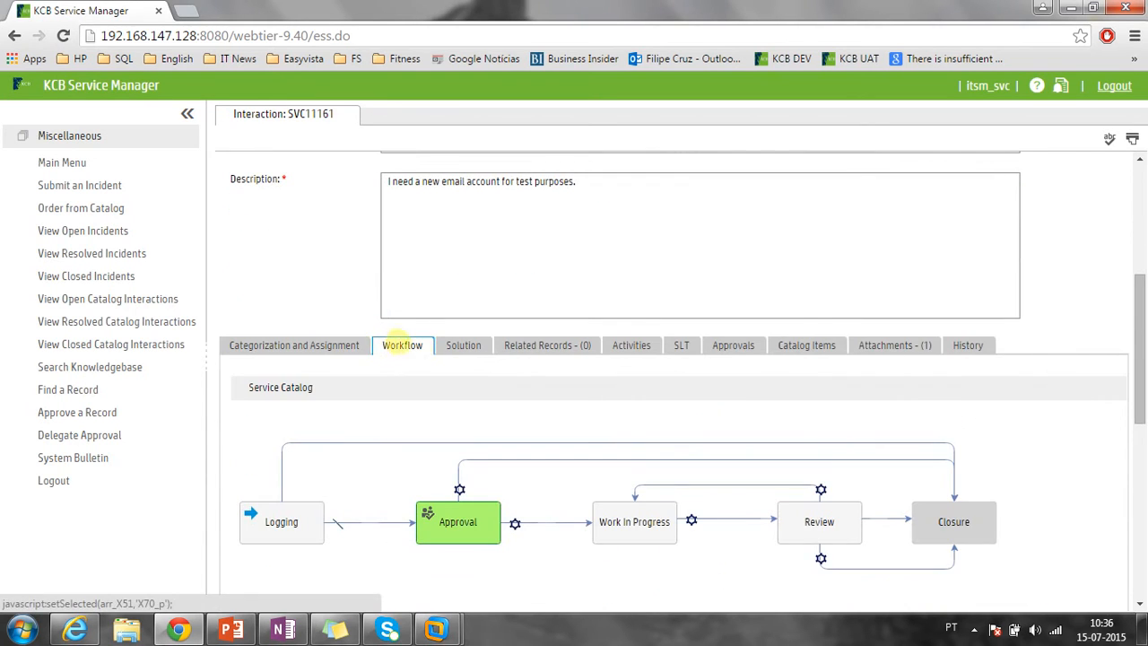
scroll(397, 364, down, 1)
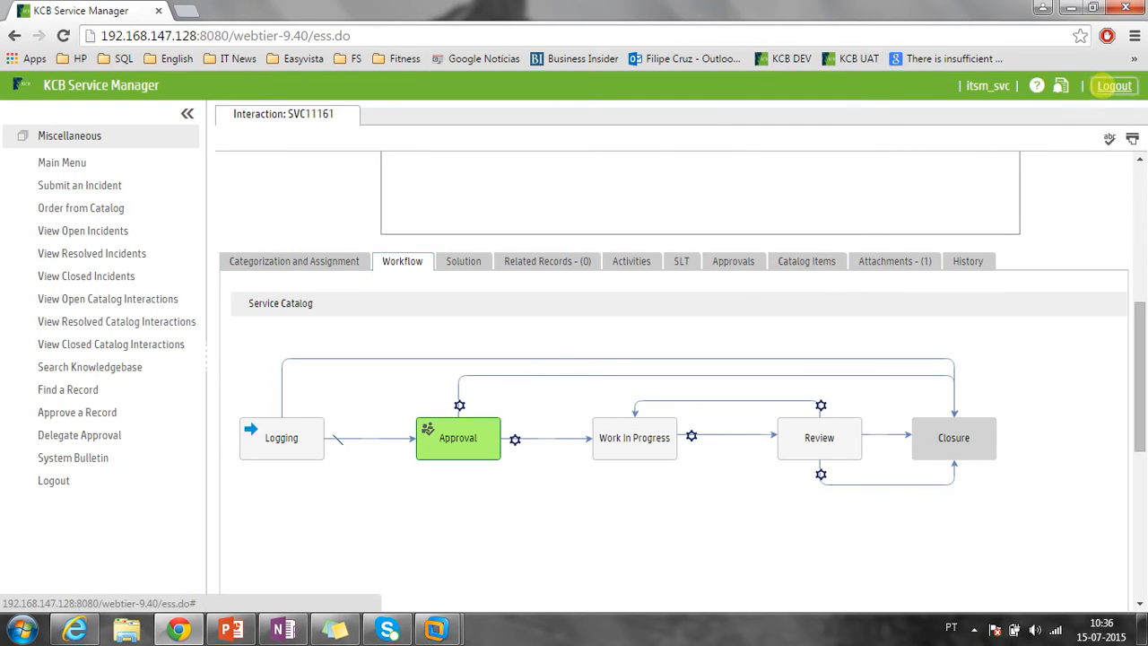
Log out and sign back in with the approver's username and password, declining Chrome's password save.
click(1110, 85)
key(Return)
key(Return)
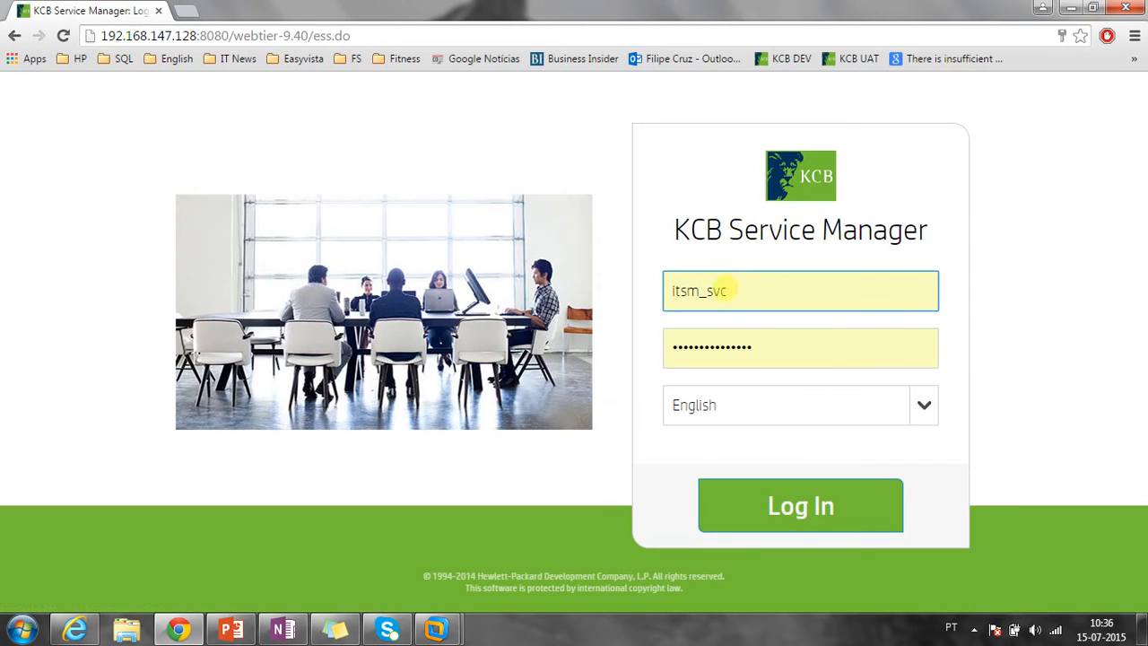
drag(728, 290, 576, 295)
text(falcon)
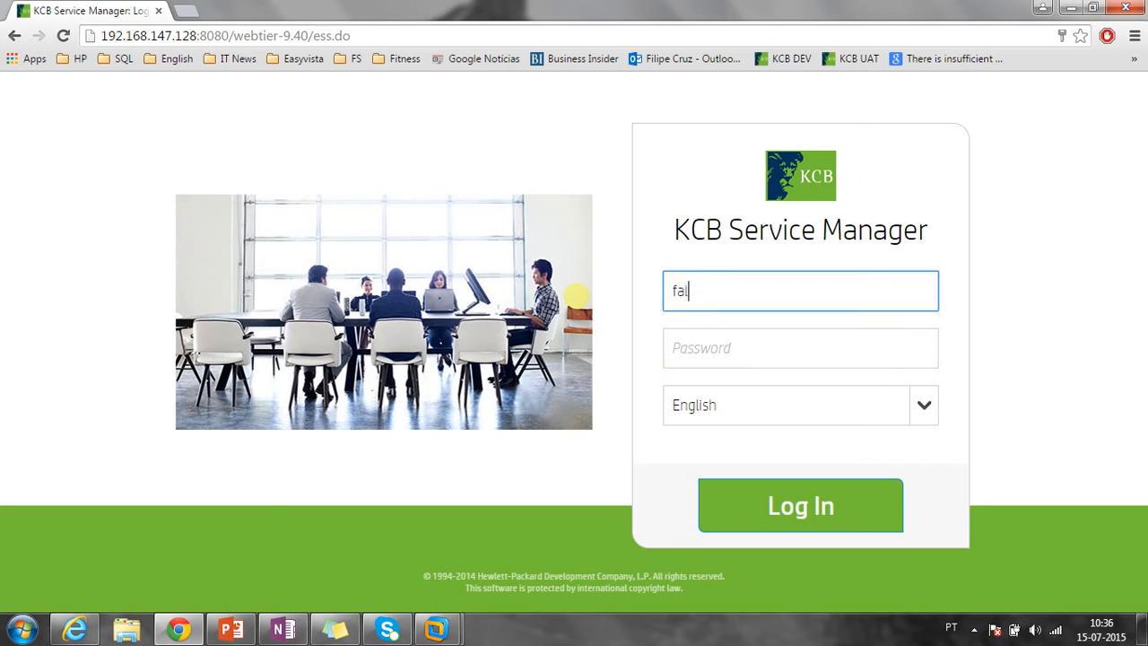
key(Tab)
text(••••••••••••)
key(Return)
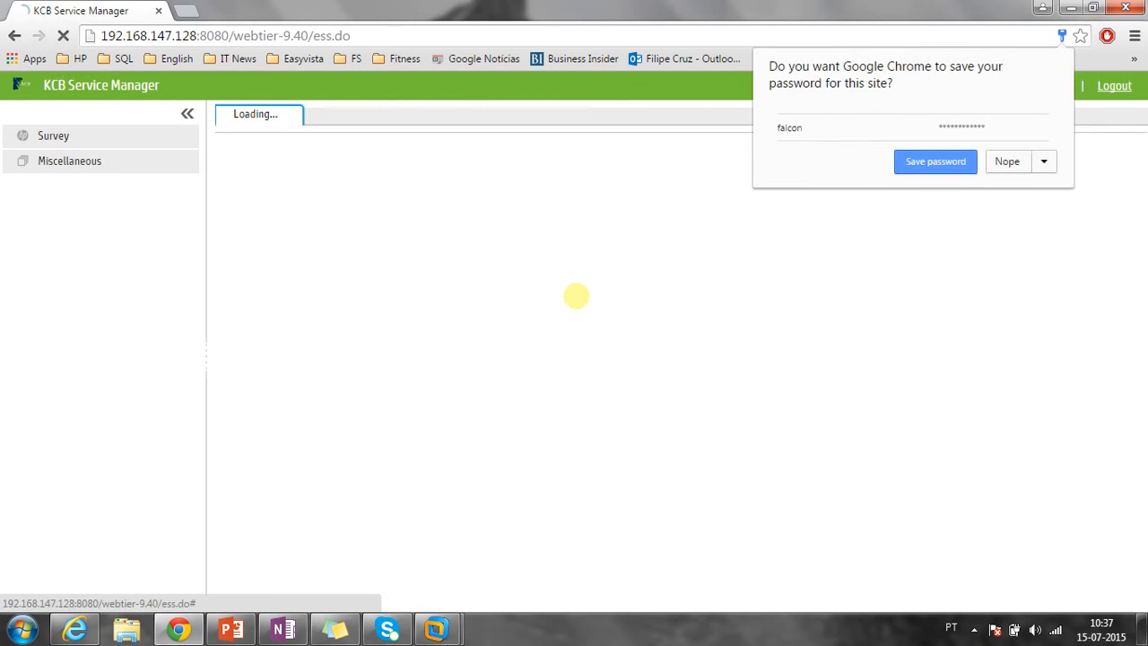
click(1006, 162)
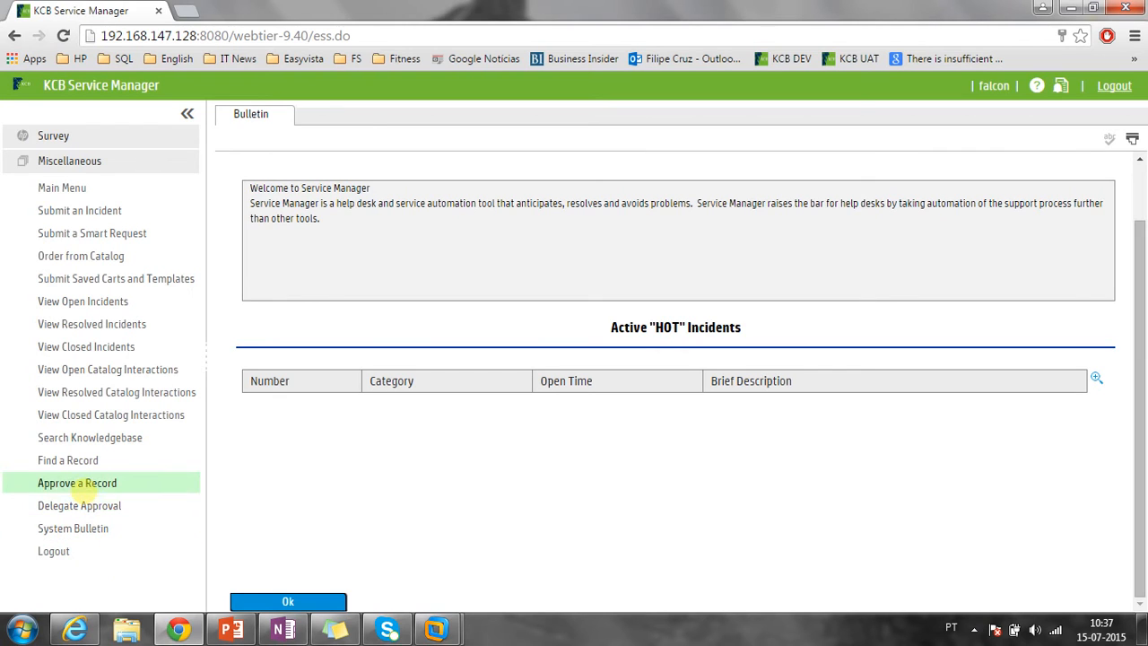
Open Approve a Record and load further approval pages until the last one.
click(73, 482)
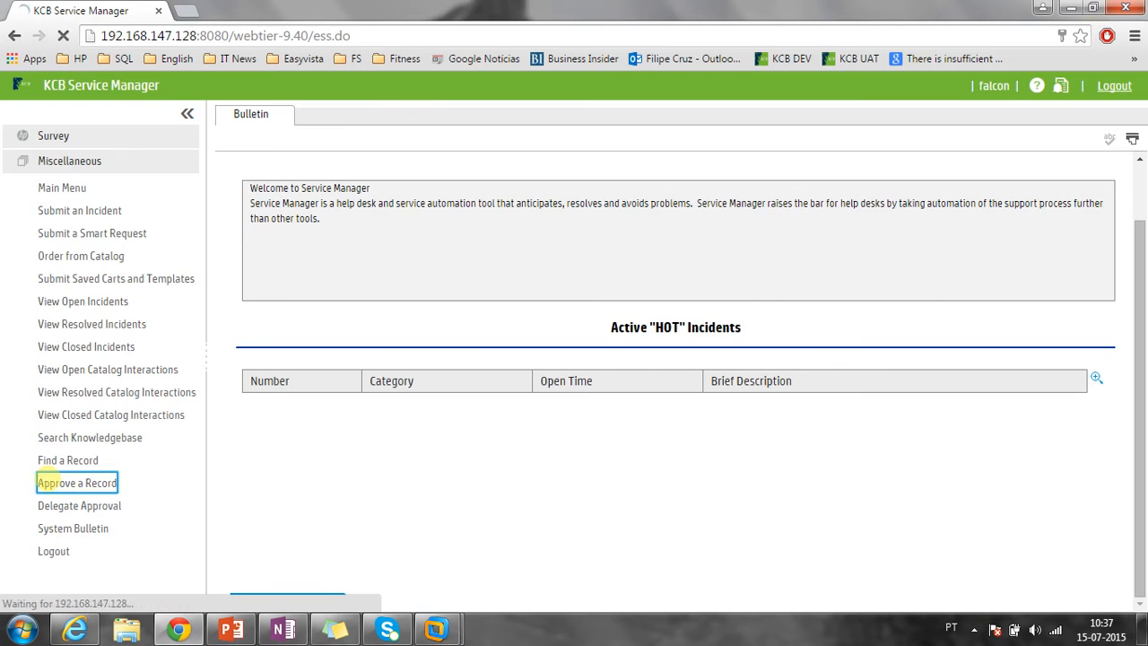
click(188, 111)
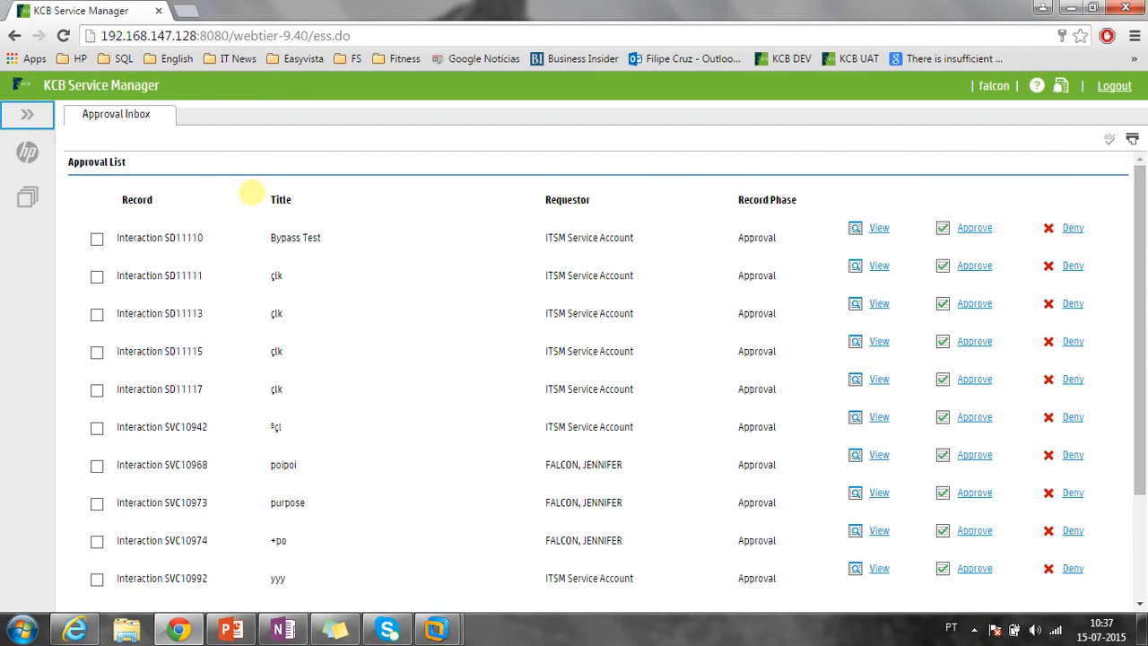
scroll(247, 187, down, 3)
scroll(251, 191, up, 2)
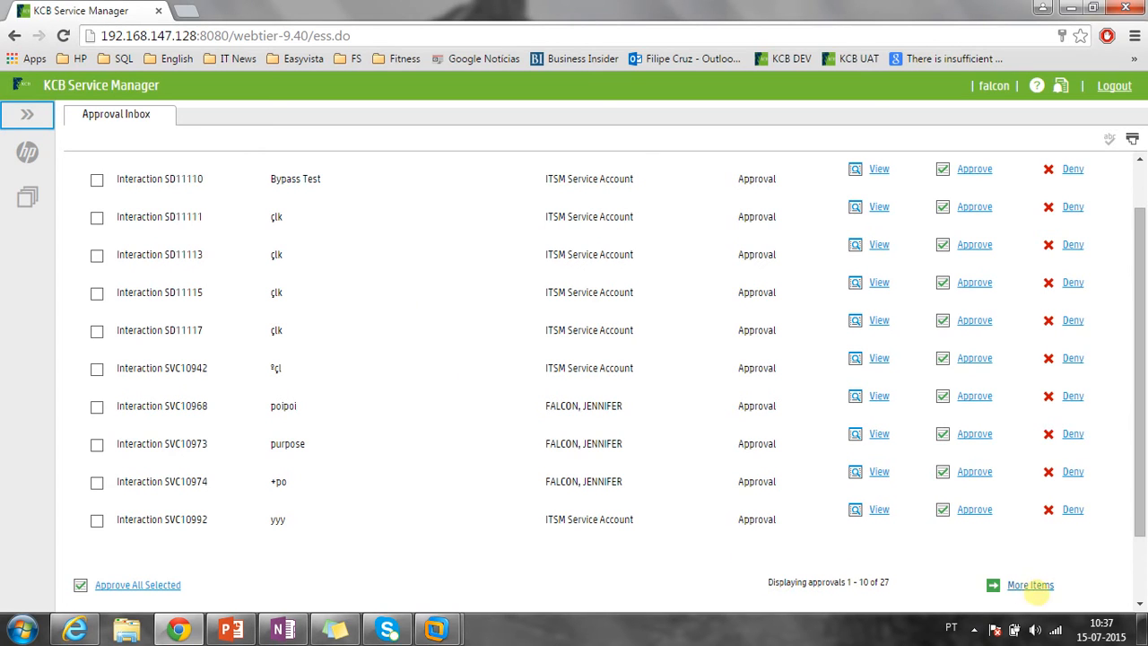
click(1030, 584)
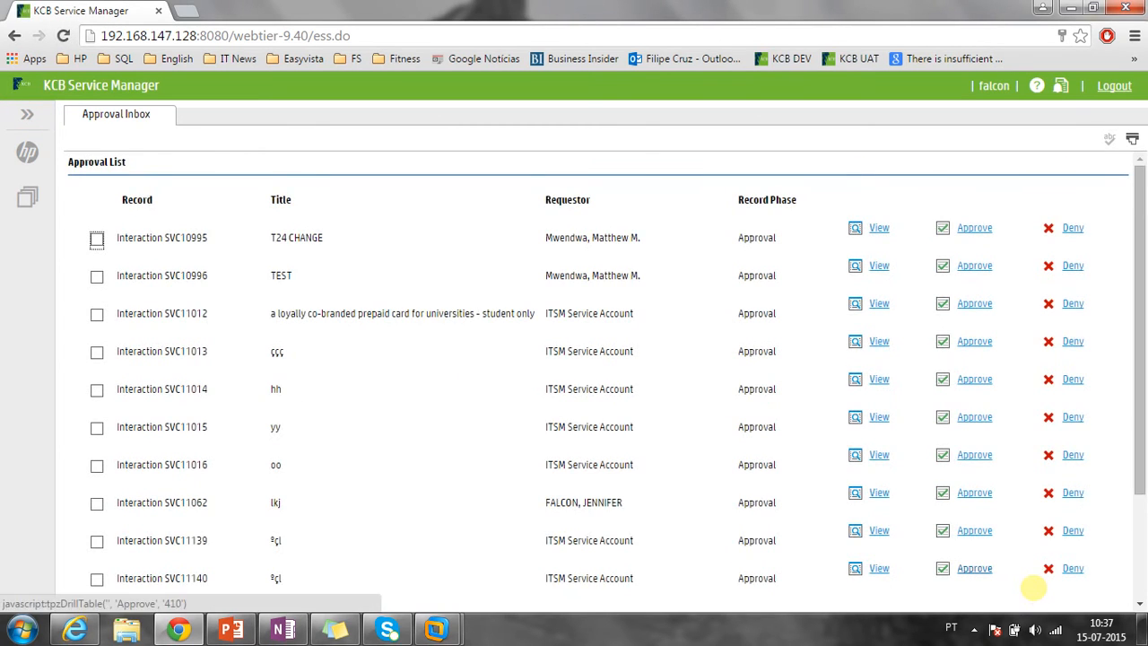
scroll(1027, 579, down, 1)
click(1023, 559)
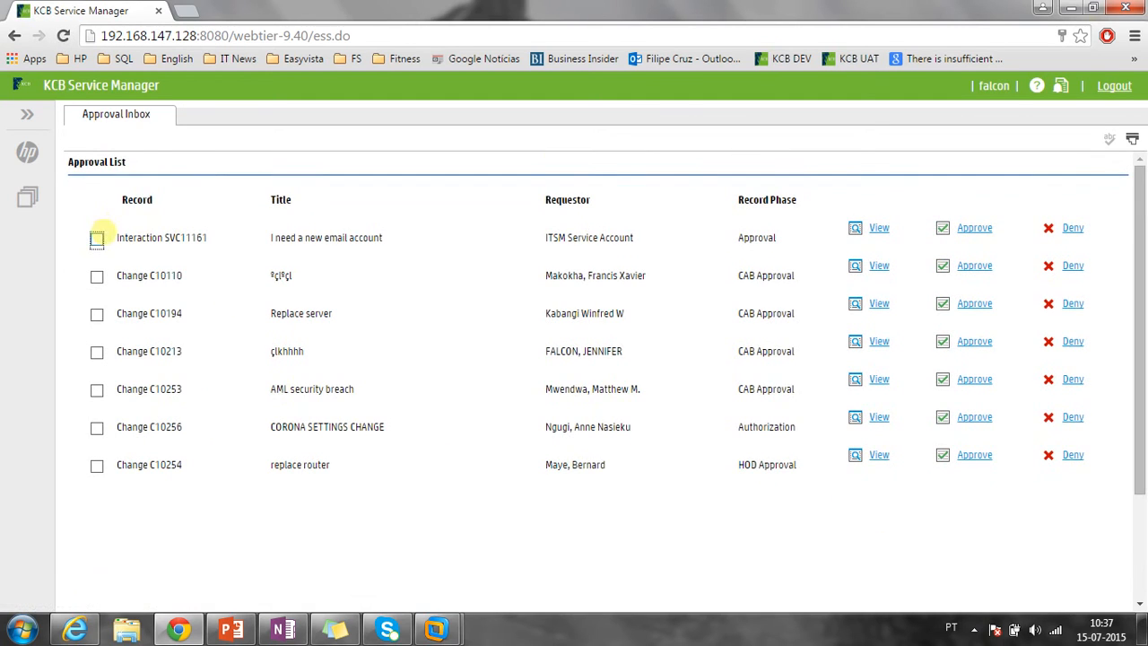
Highlight SVC11161's title, requestor and Approval phase in the Approval List.
drag(96, 238, 454, 237)
drag(544, 237, 647, 240)
drag(787, 238, 741, 240)
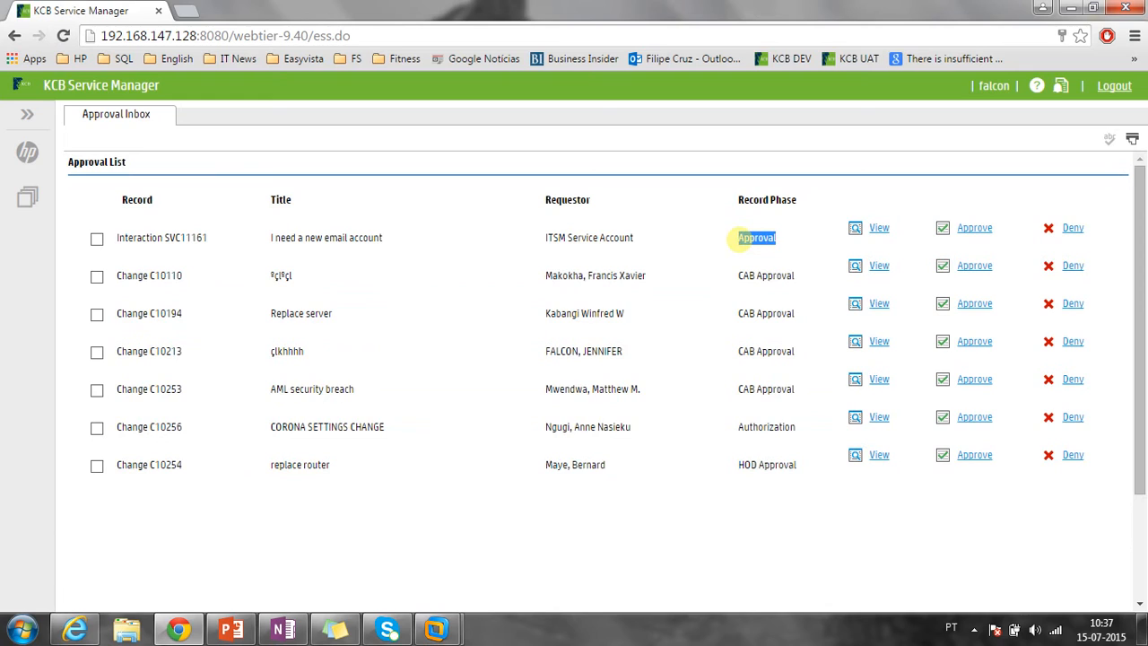
click(739, 240)
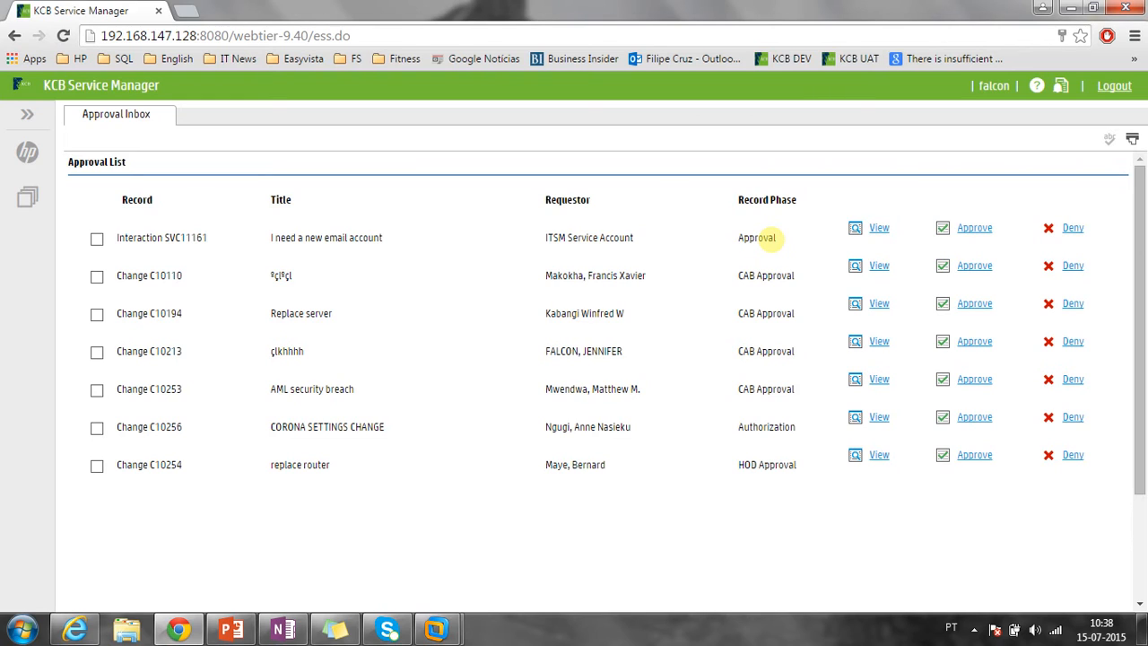
View SVC11161 from the inbox and check its attachment unloadofunload.unl.
click(878, 228)
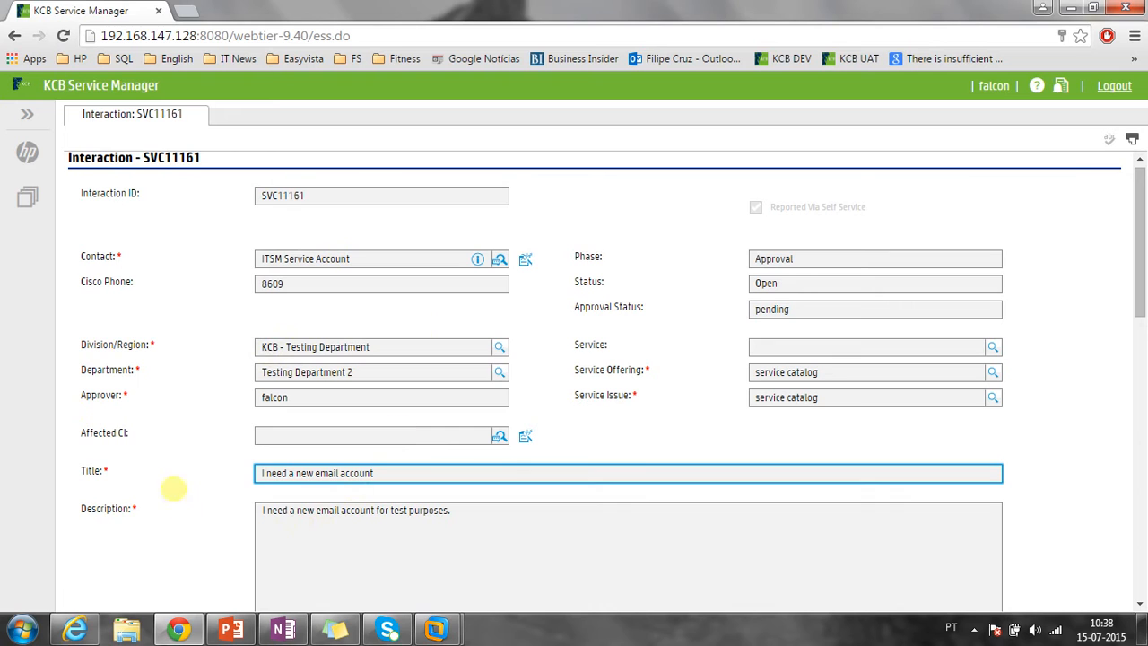
scroll(209, 531, down, 2)
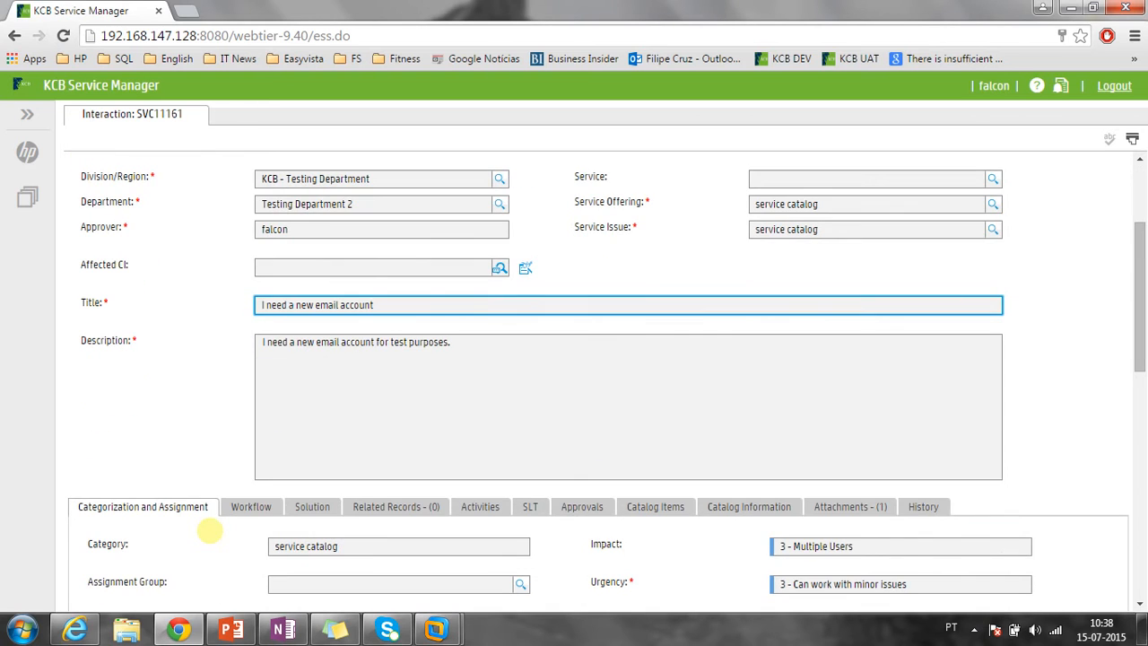
scroll(208, 531, down, 1)
click(821, 425)
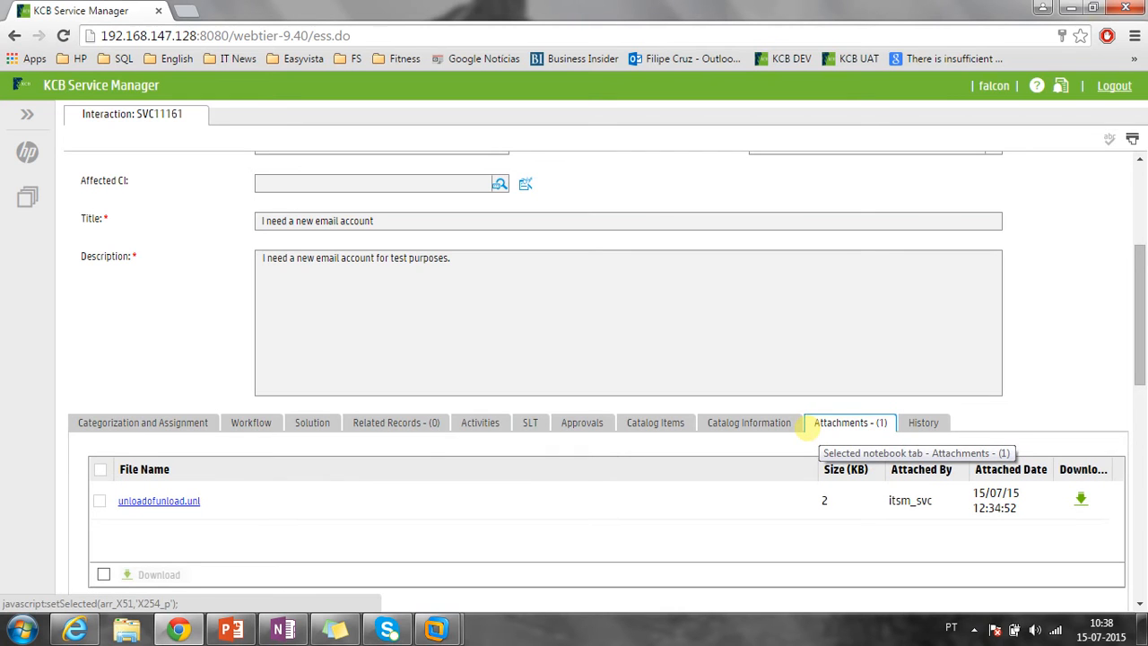
scroll(804, 428, up, 3)
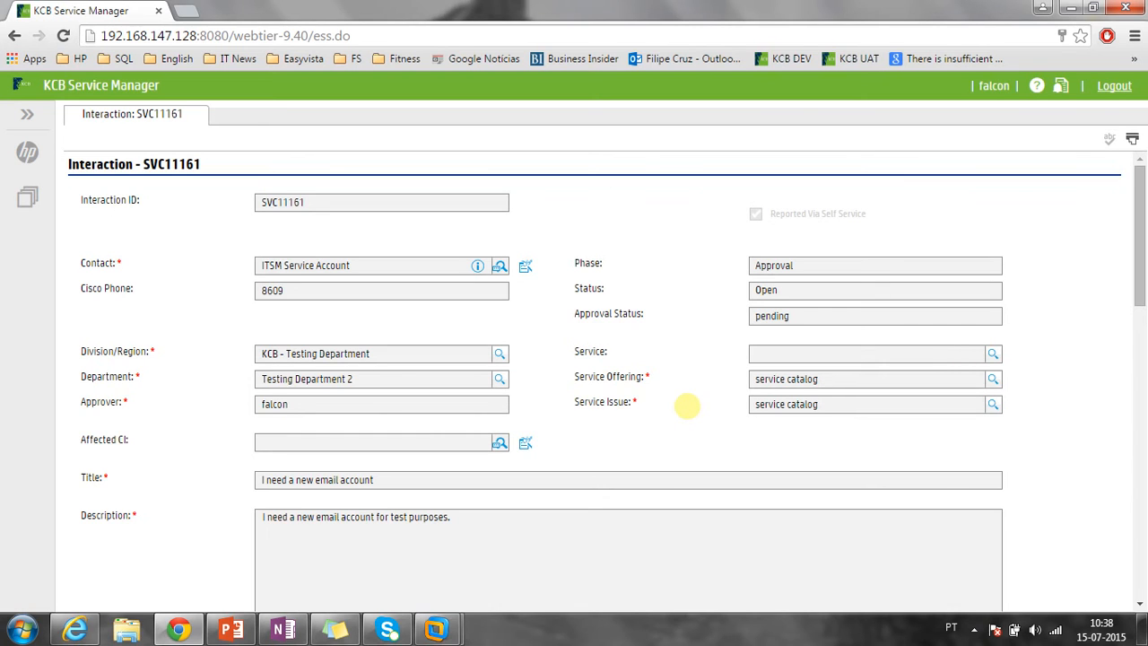
Scroll to the bottom of SVC11161's form to the Approve/Deny/Request Information buttons.
scroll(618, 406, down, 10)
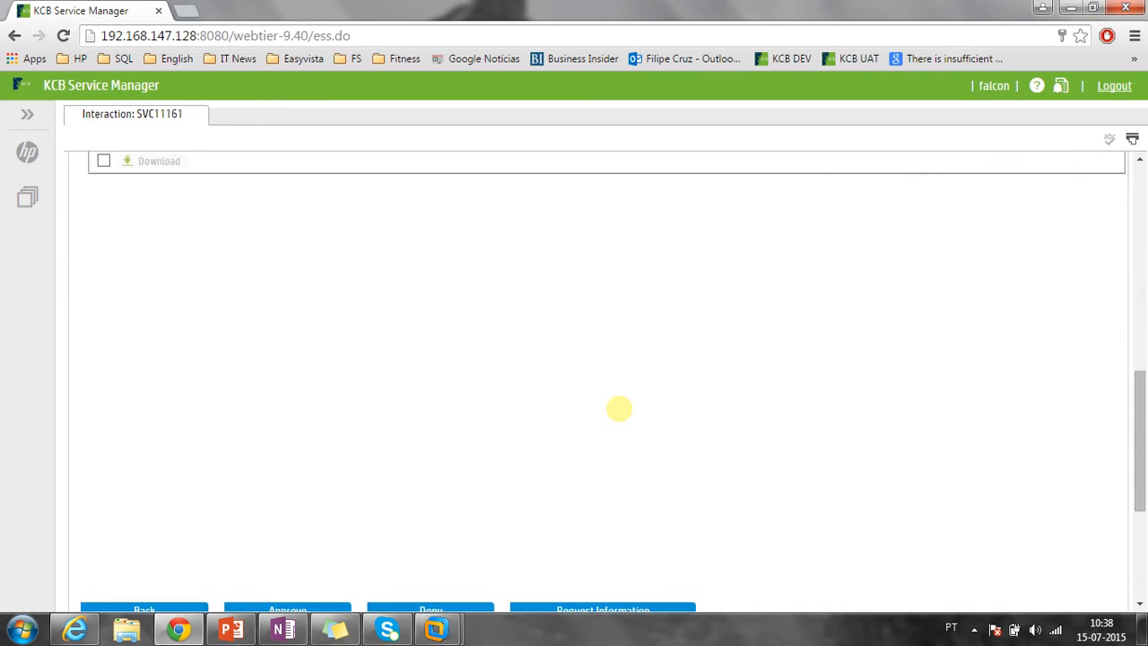
scroll(619, 408, down, 3)
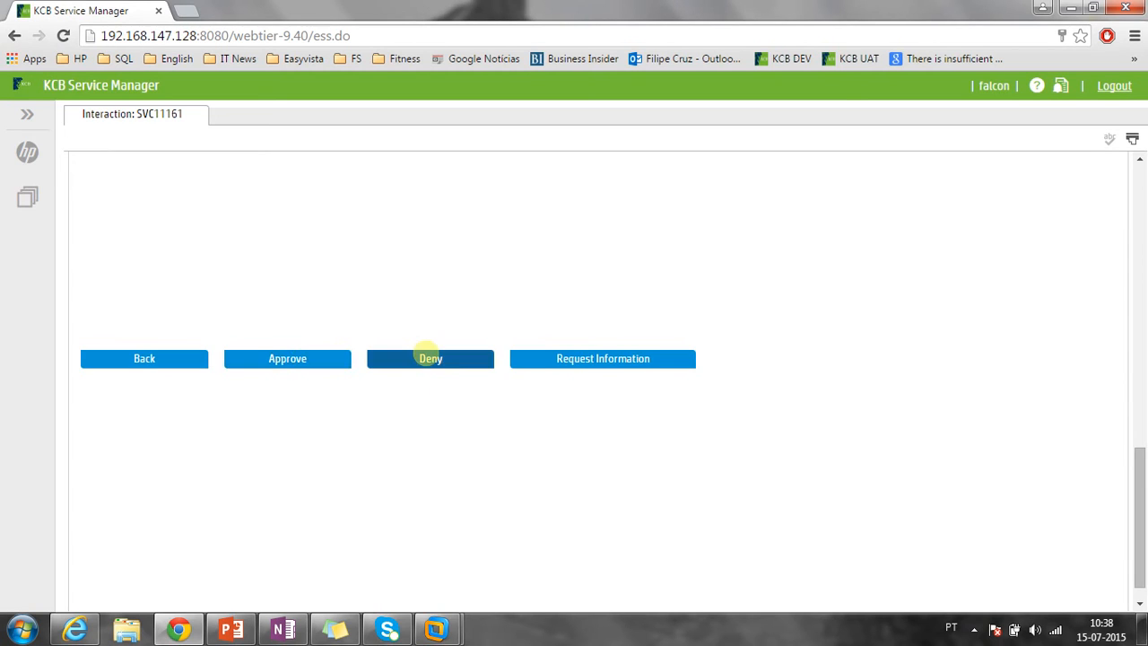
Draft a Financial denial commenting 'We don't have the necessary financial resources', then cancel it.
click(429, 358)
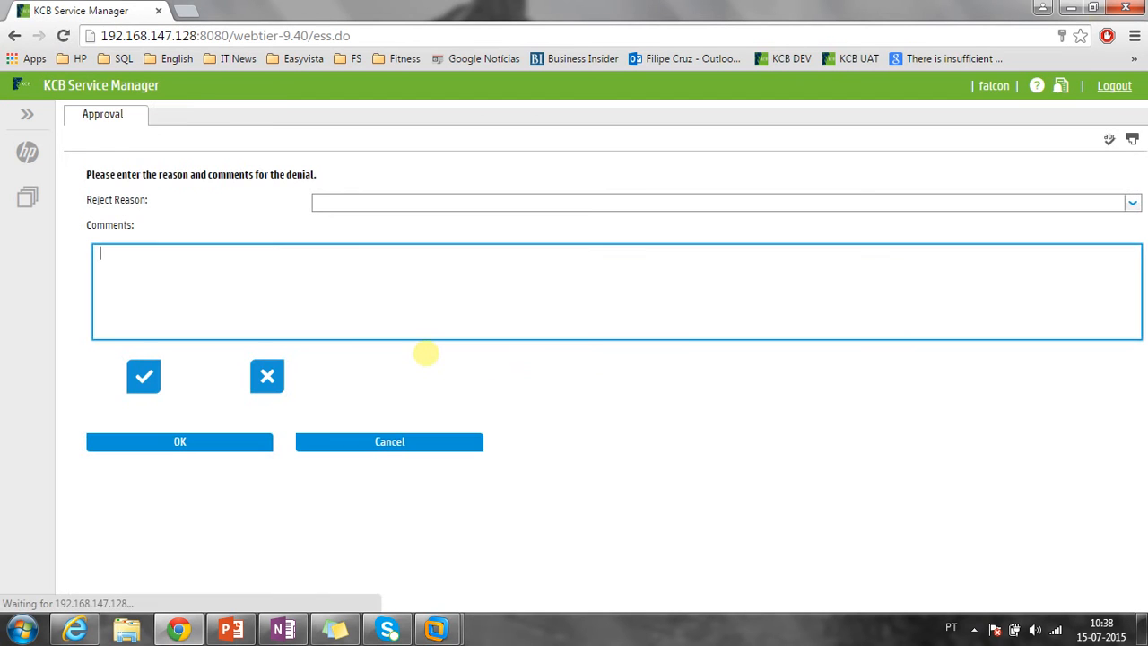
click(1132, 203)
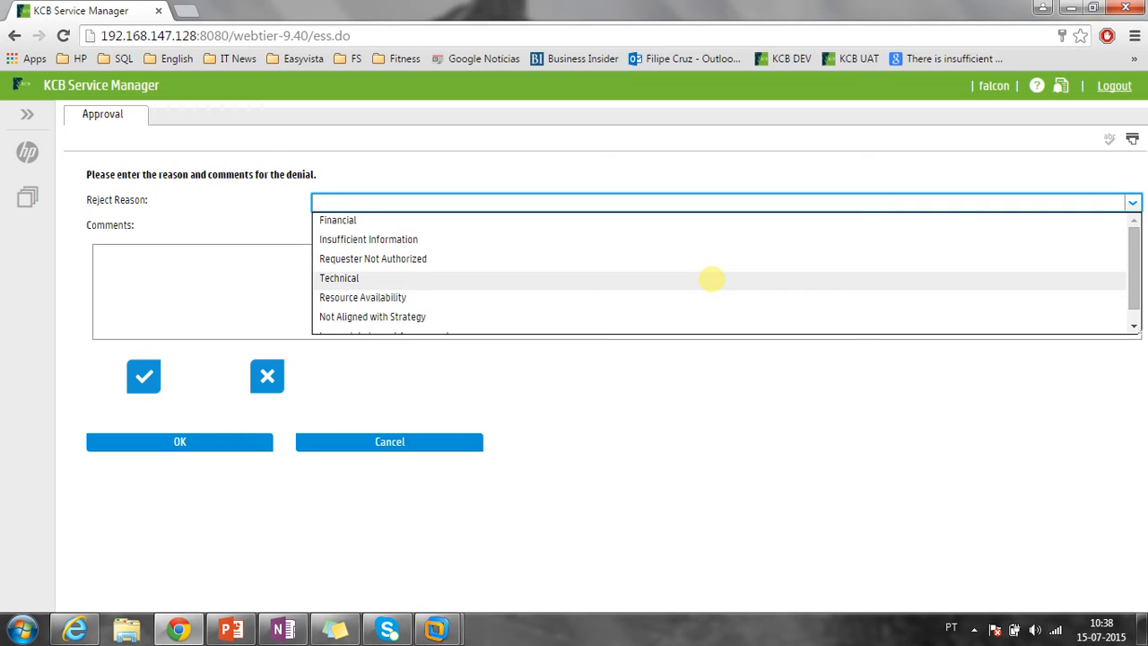
scroll(711, 279, down, 1)
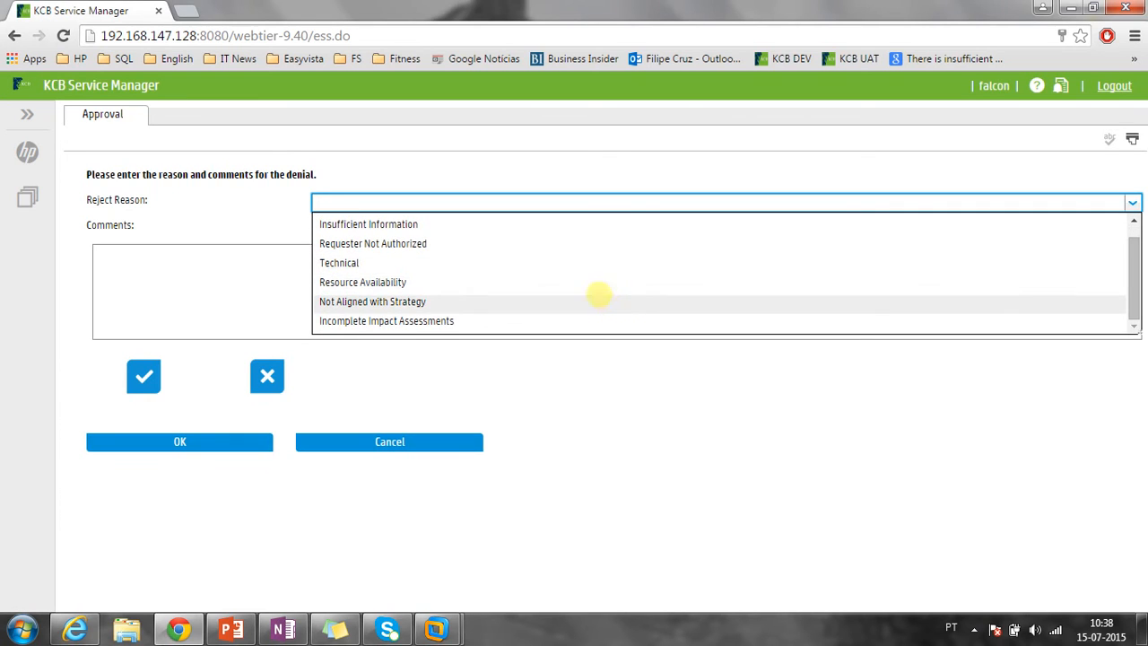
scroll(564, 236, up, 1)
click(358, 220)
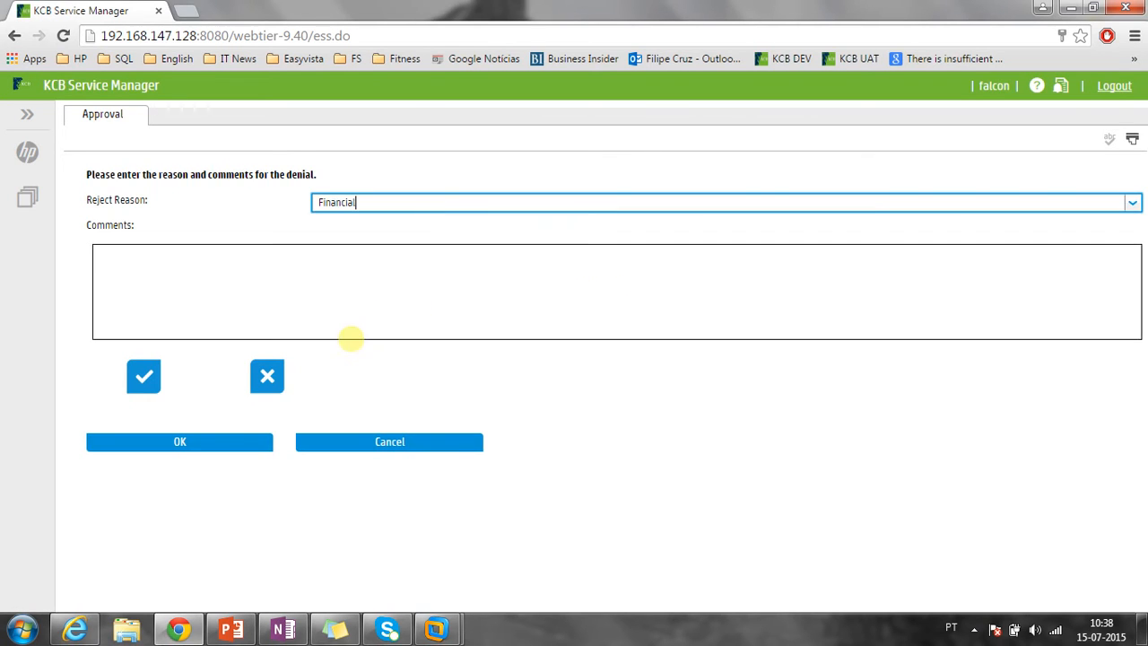
click(345, 307)
text(We don't have the necessary financial resources!)
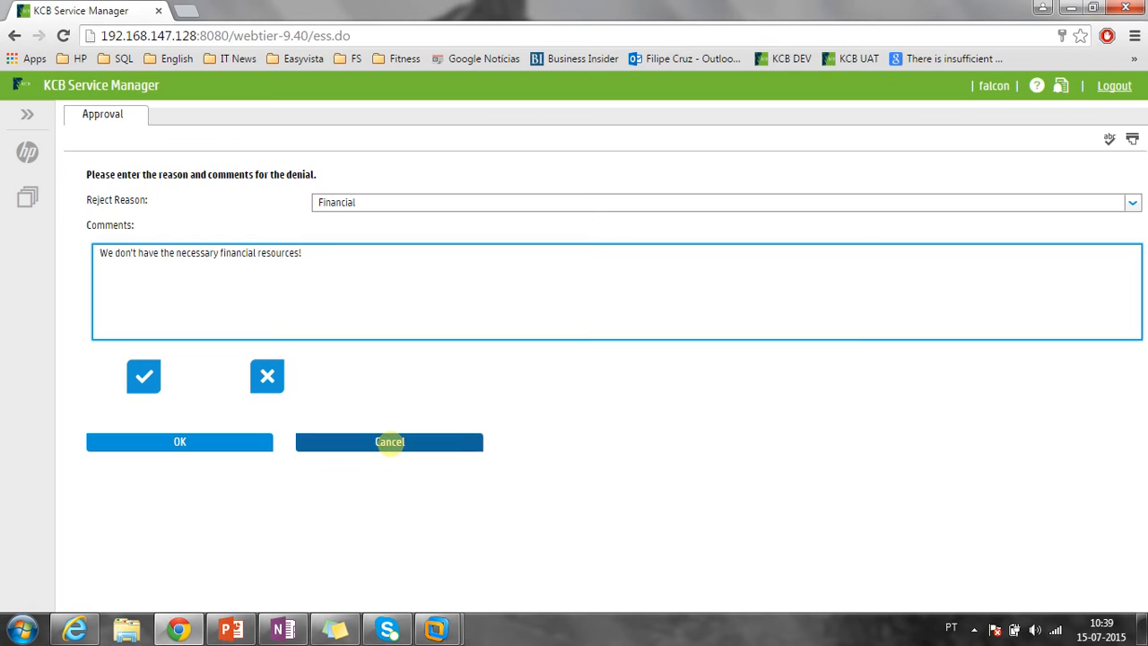
click(389, 441)
Page to the last approvals page, reopen SVC11161, and scroll down to the decision buttons.
scroll(391, 443, down, 2)
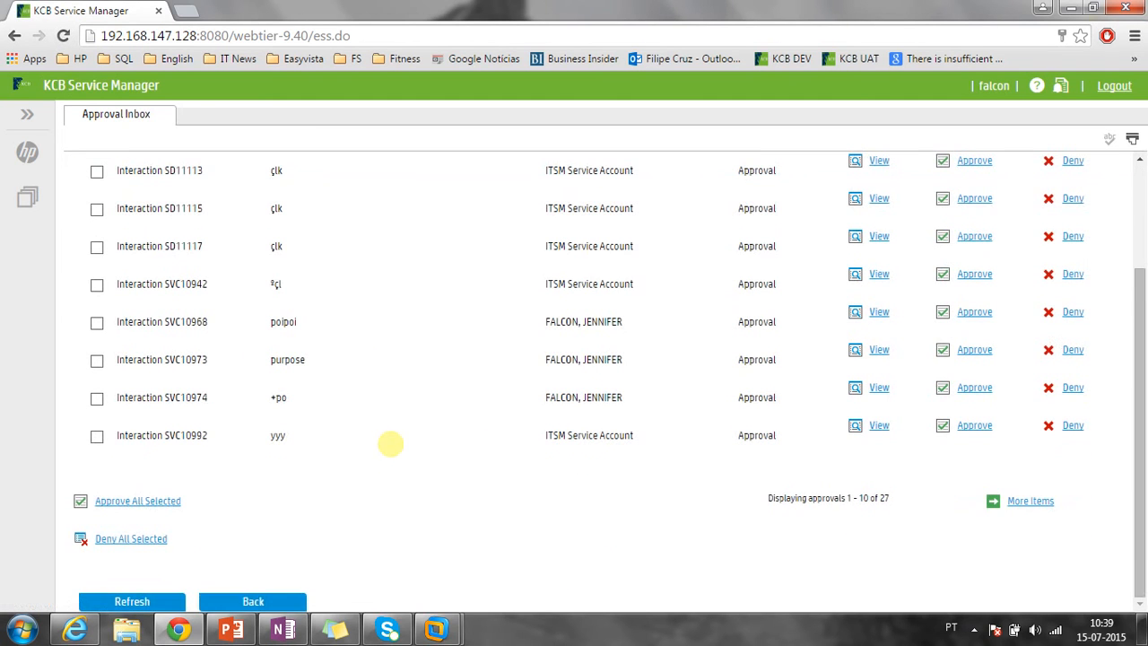
click(1027, 501)
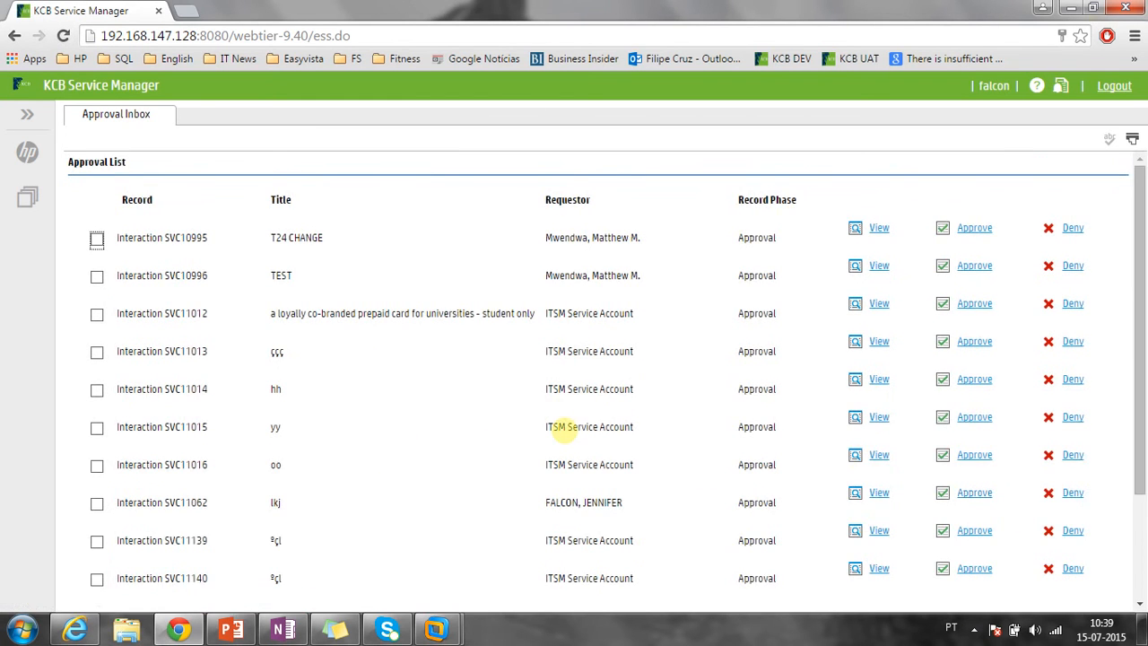
scroll(560, 427, down, 2)
click(1025, 500)
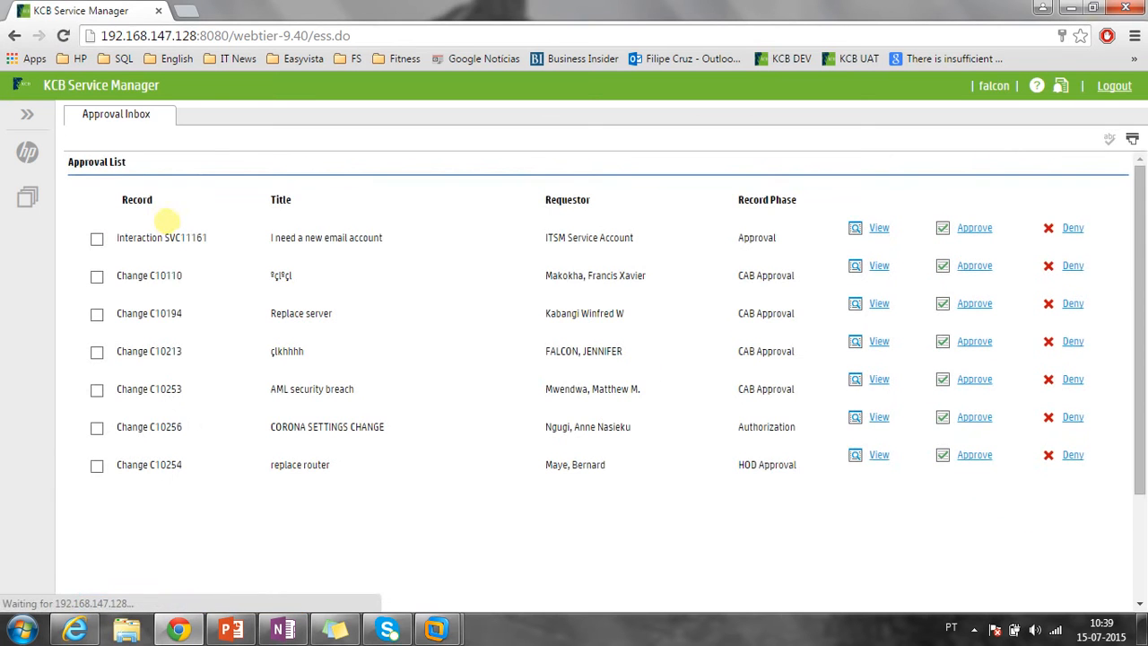
click(875, 227)
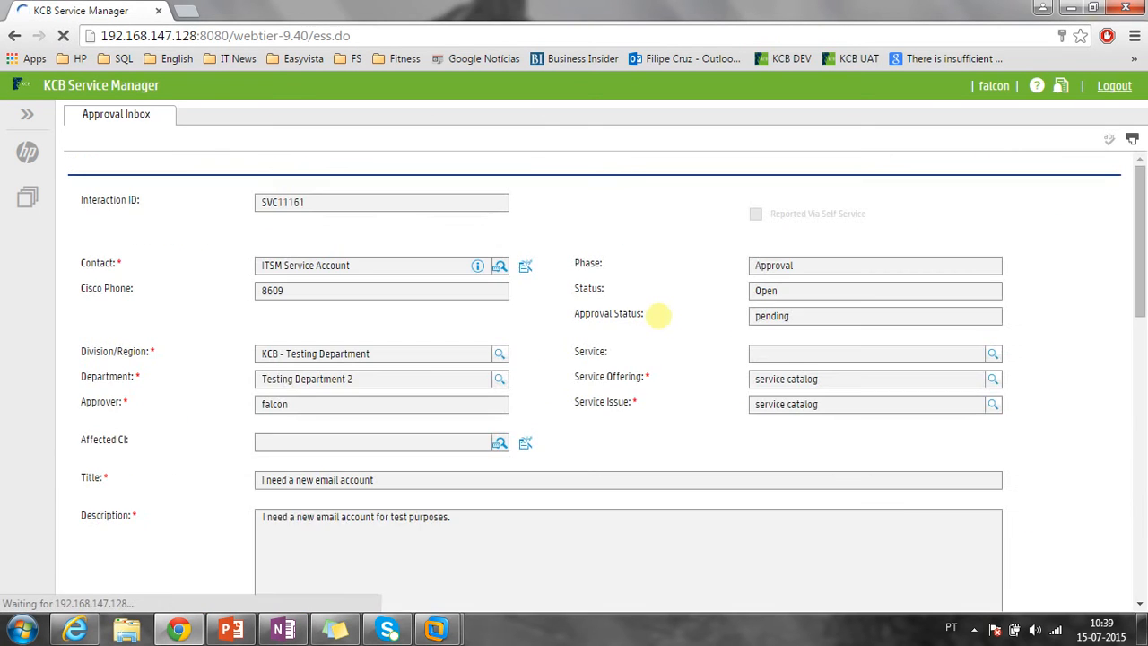
scroll(601, 405, down, 10)
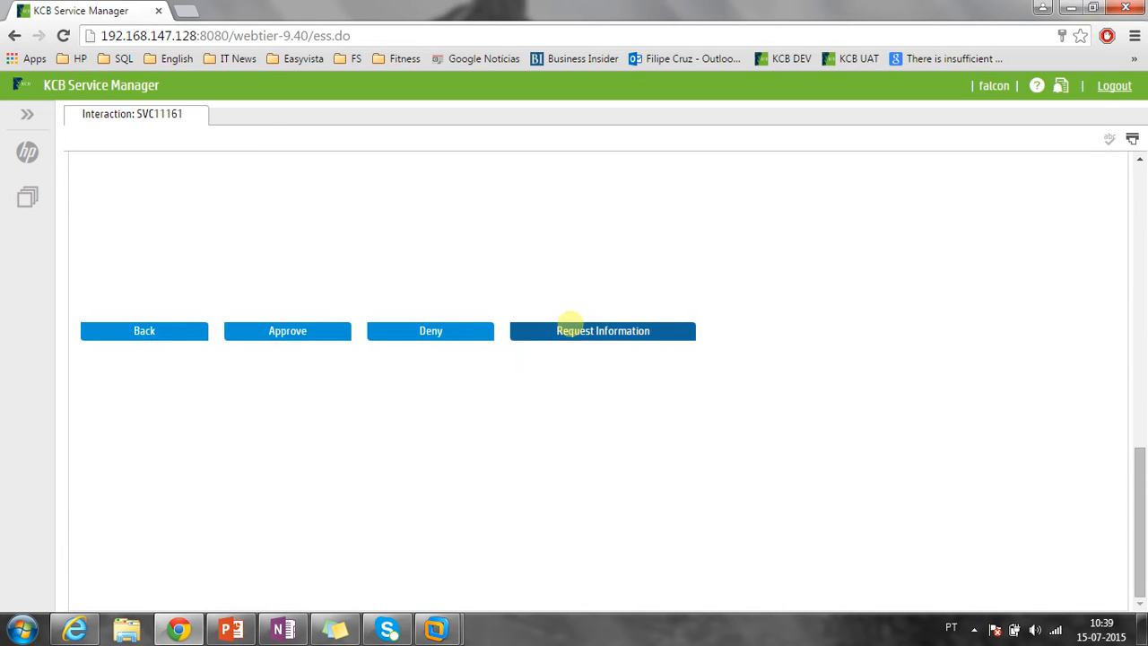
Ask SVC11161's requester 'What is the address of the new e-mail account?' via Request Information.
click(570, 323)
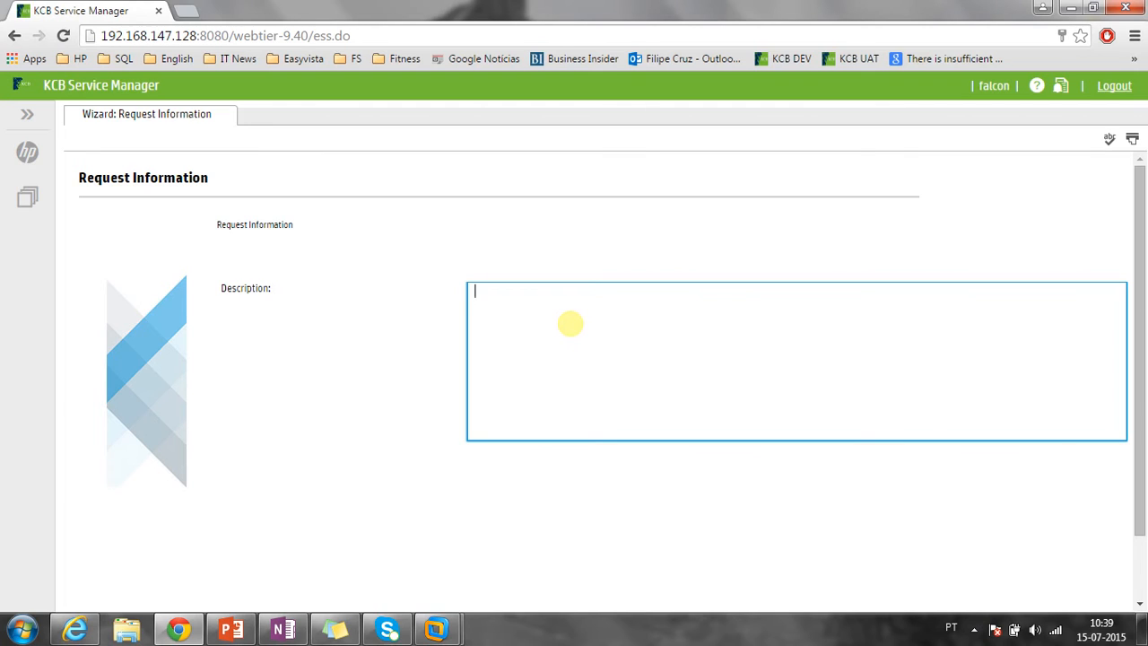
text(What is the address of the new)
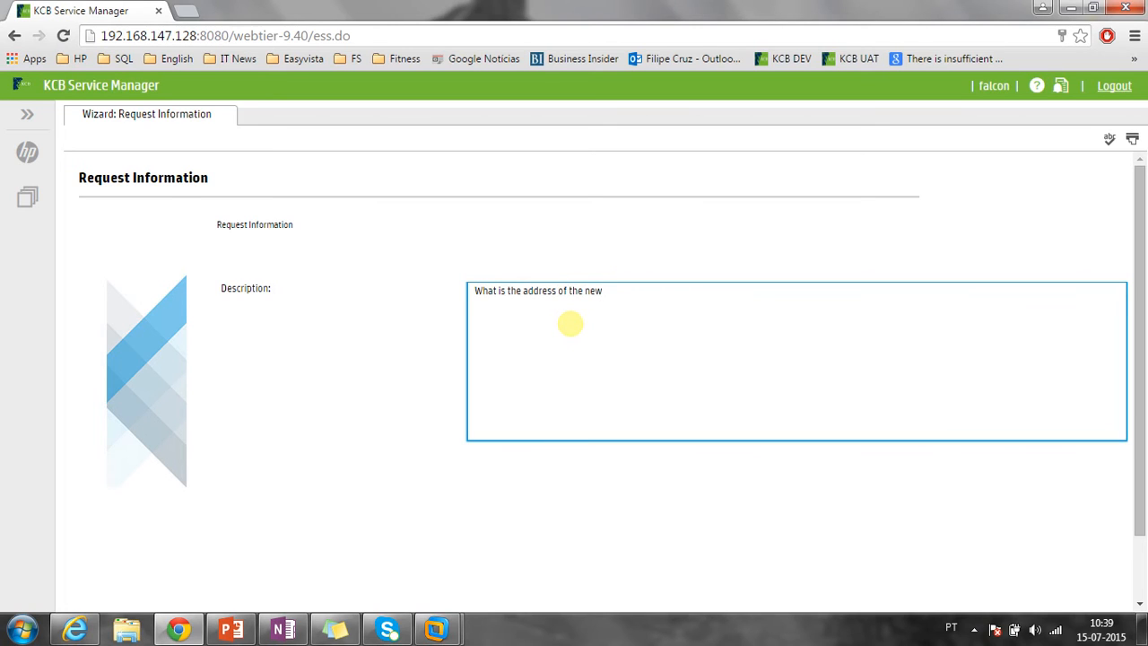
text( e-mail account?)
scroll(564, 328, down, 1)
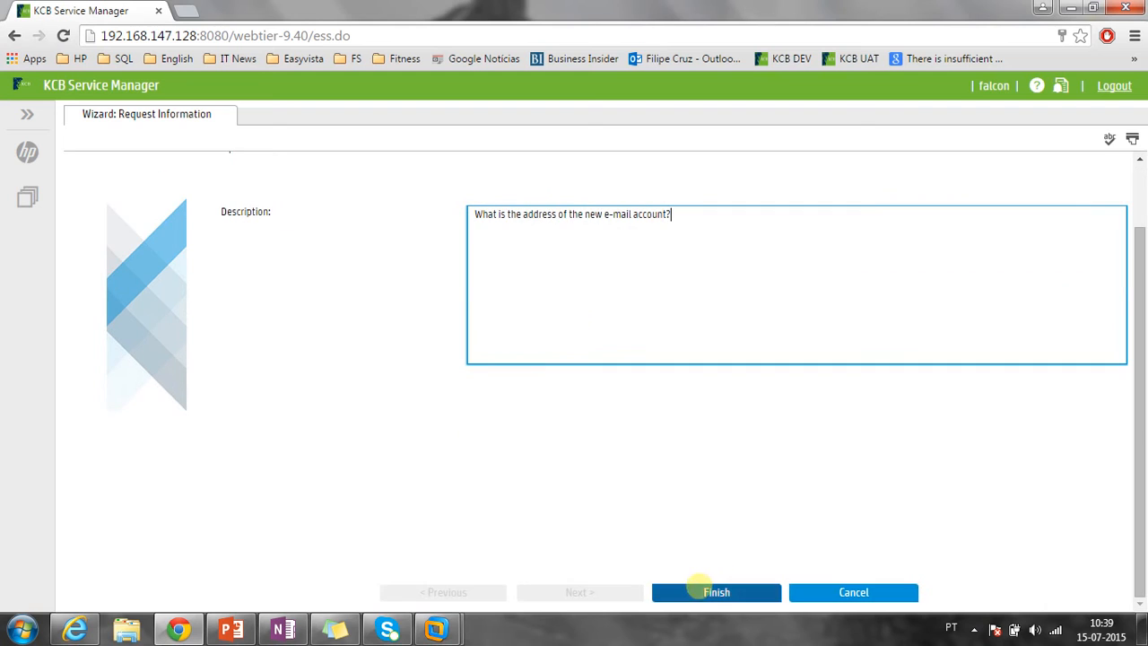
click(713, 594)
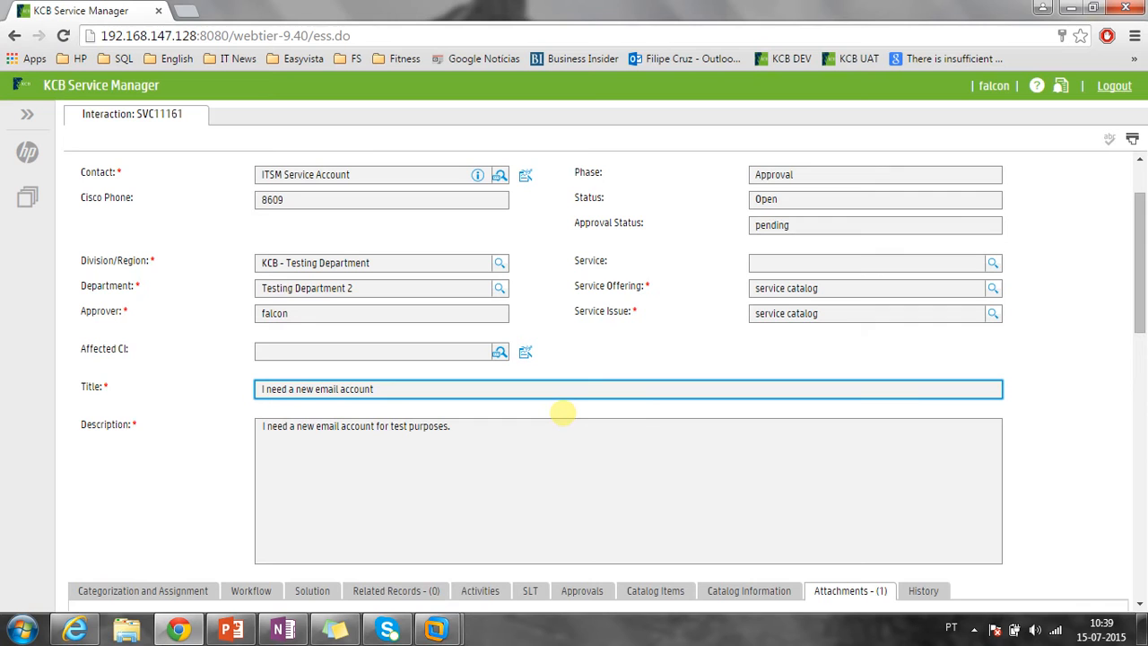
Log out of the approver's session and sign back in with the saved requester credentials.
click(1113, 85)
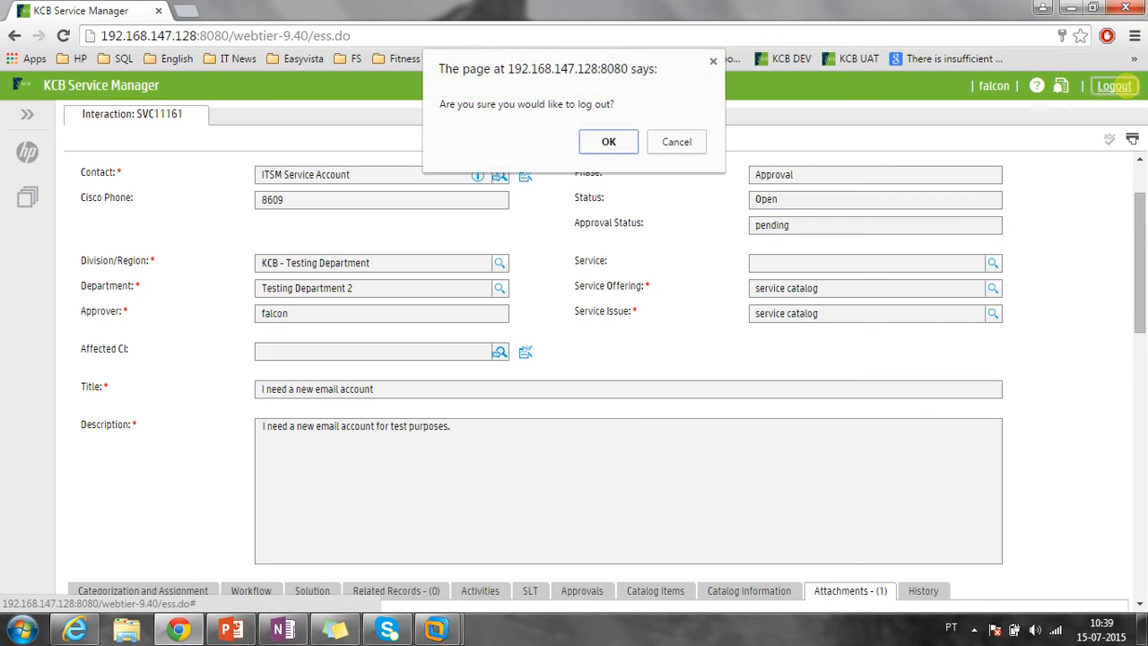
key(Return)
click(823, 507)
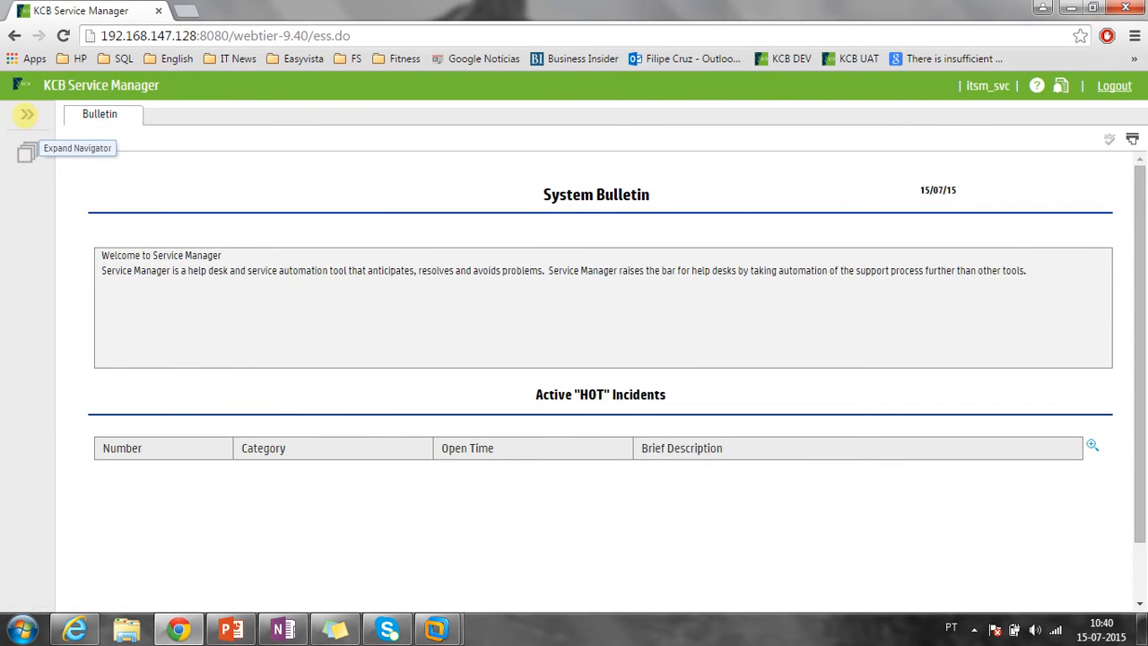
List the open catalog interactions from the Navigator.
click(27, 114)
click(107, 299)
scroll(474, 307, down, 10)
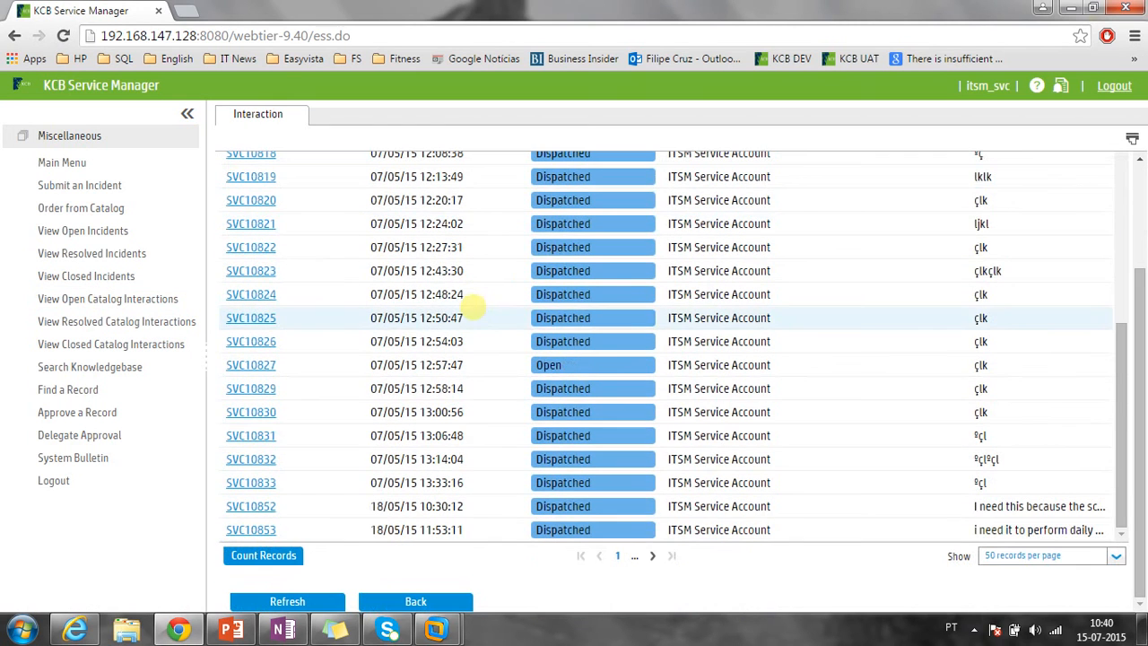
Open SVC11161 from page 2, add an 'UPDATE: the address of the new email account is:' line with the address, save, and log out.
click(652, 555)
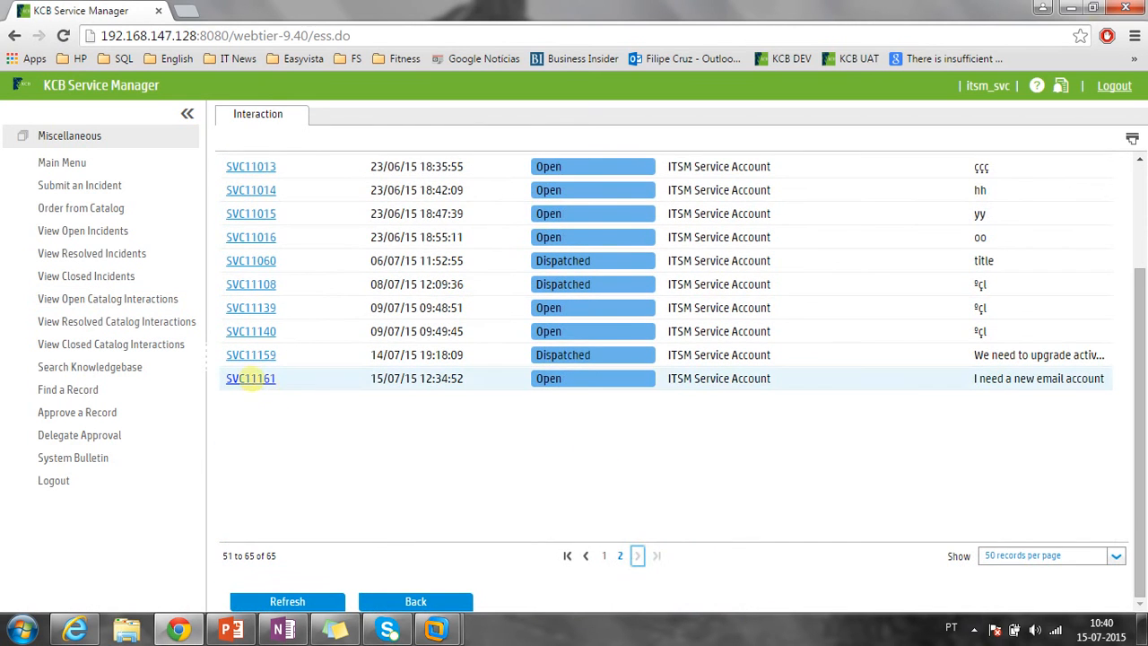
click(251, 379)
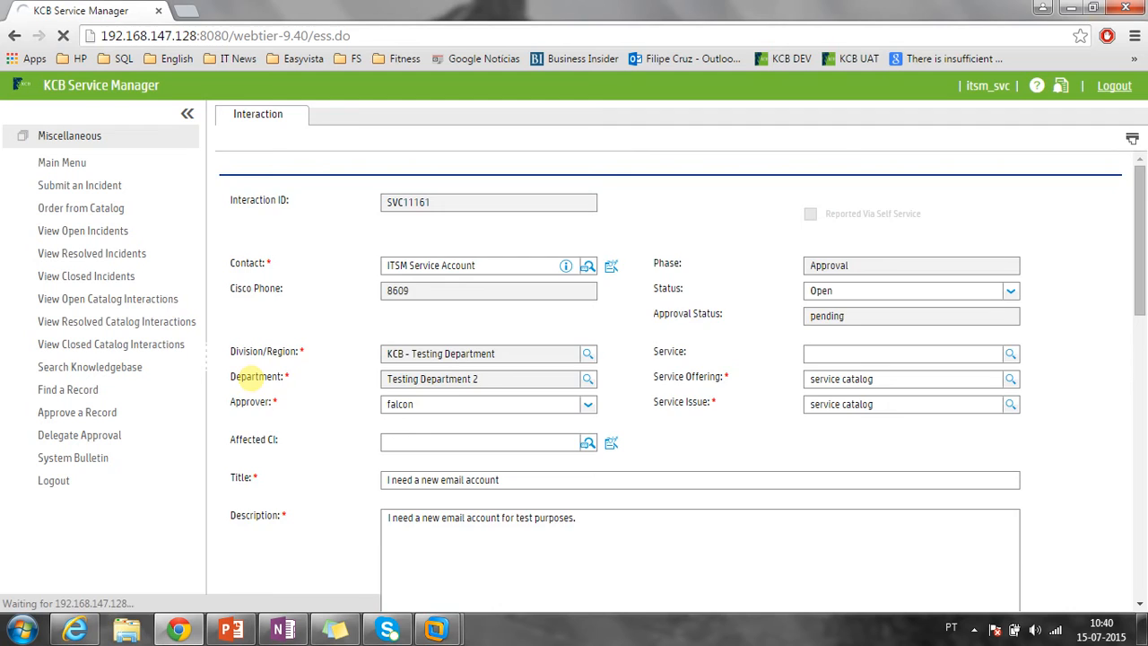
click(695, 453)
key(Return)
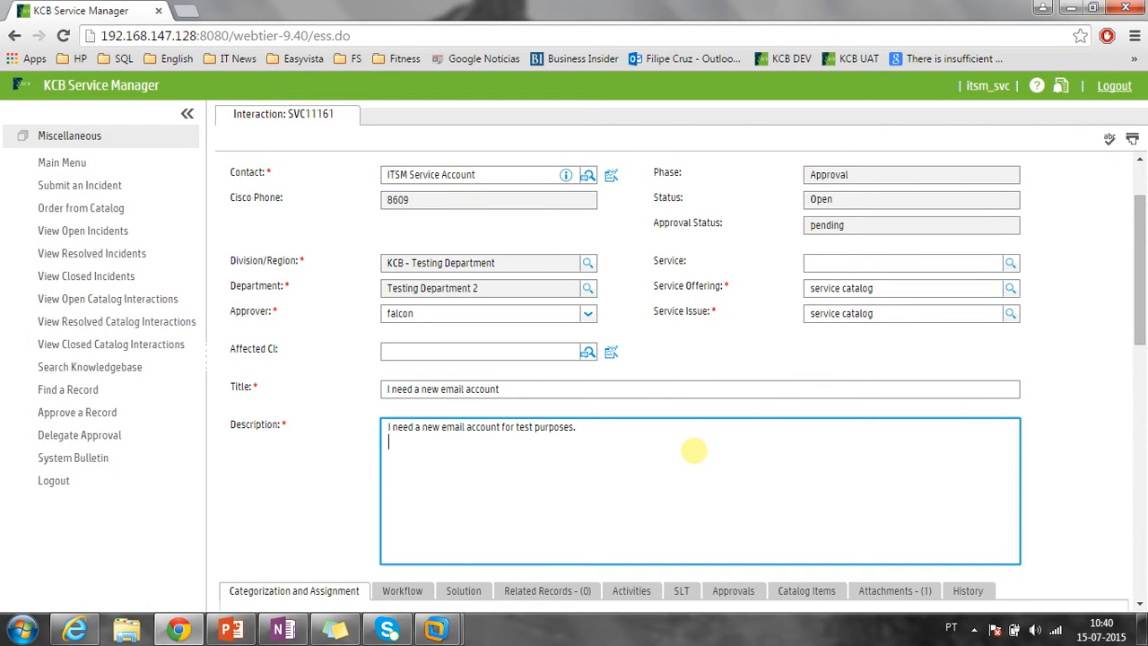
text(UPDATE: the address of the new )
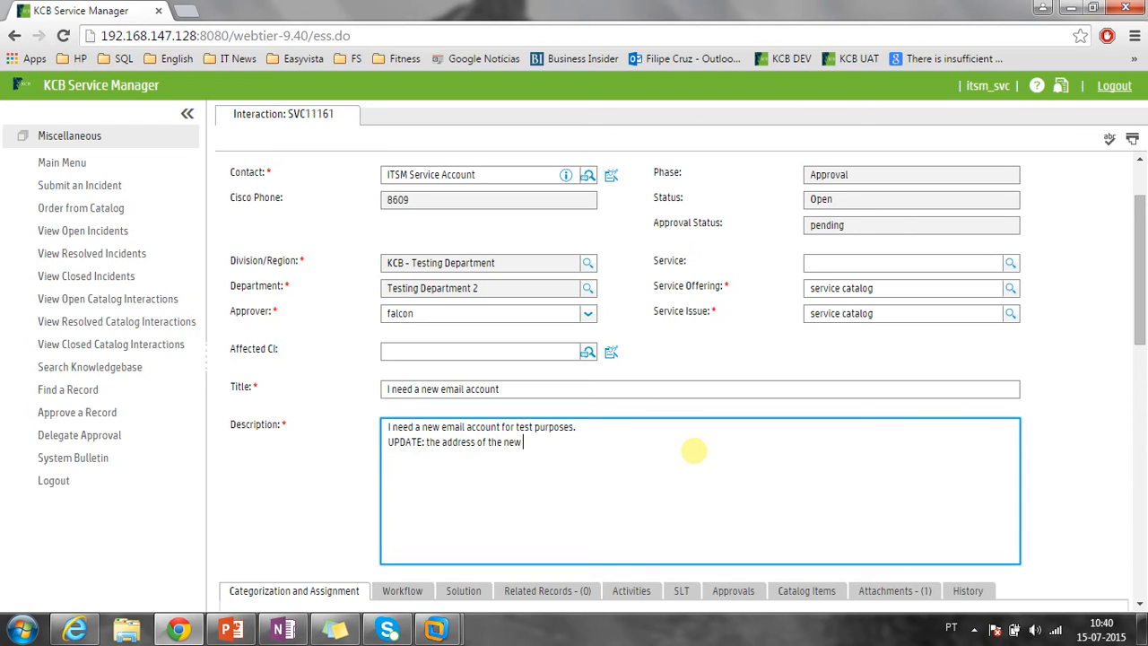
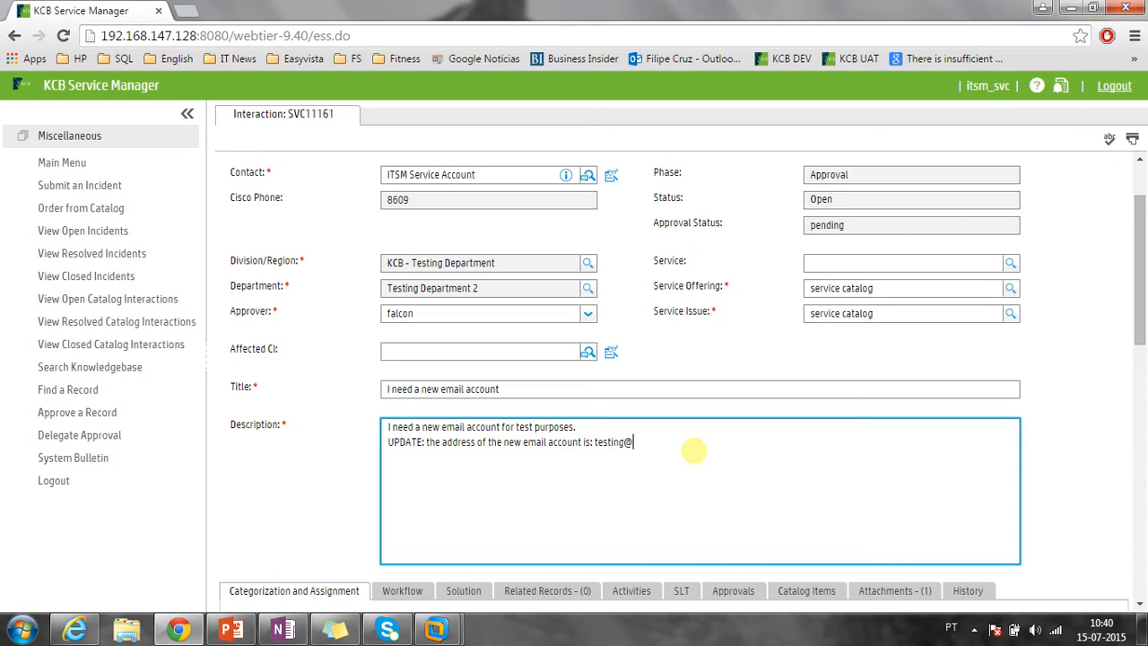
scroll(693, 451, down, 10)
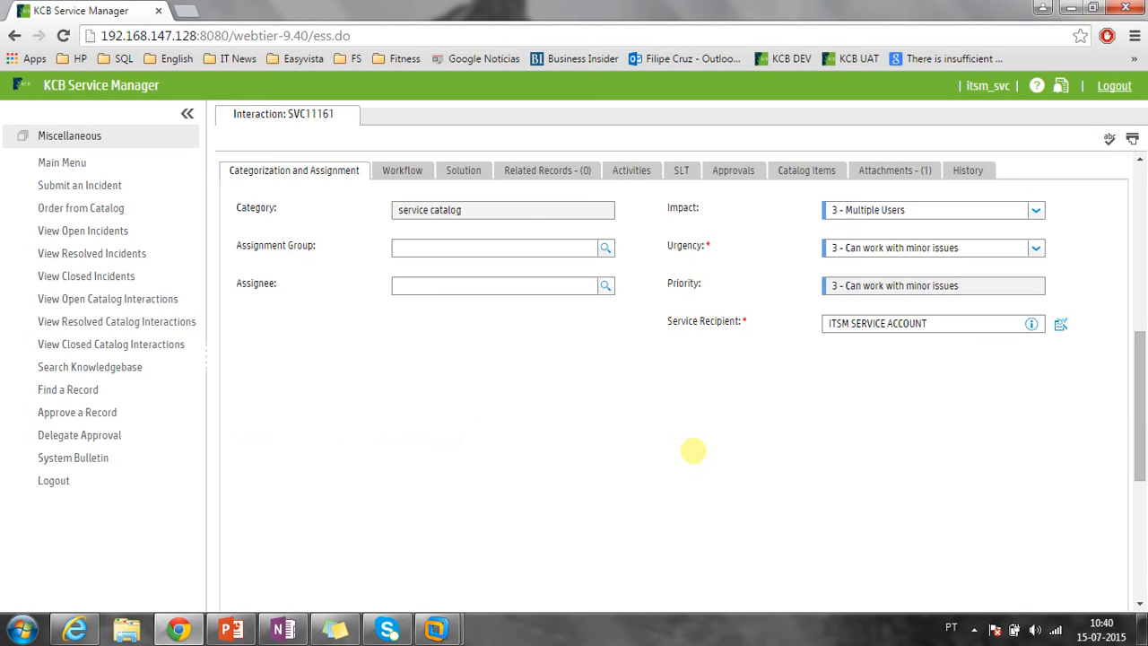
click(380, 434)
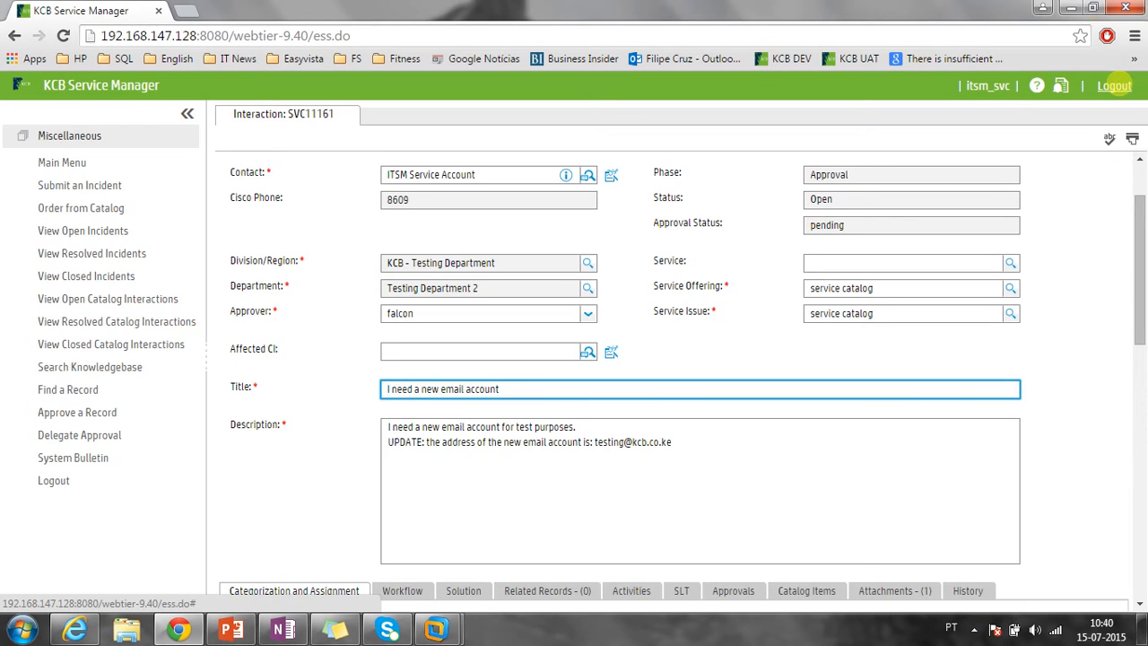
click(1114, 85)
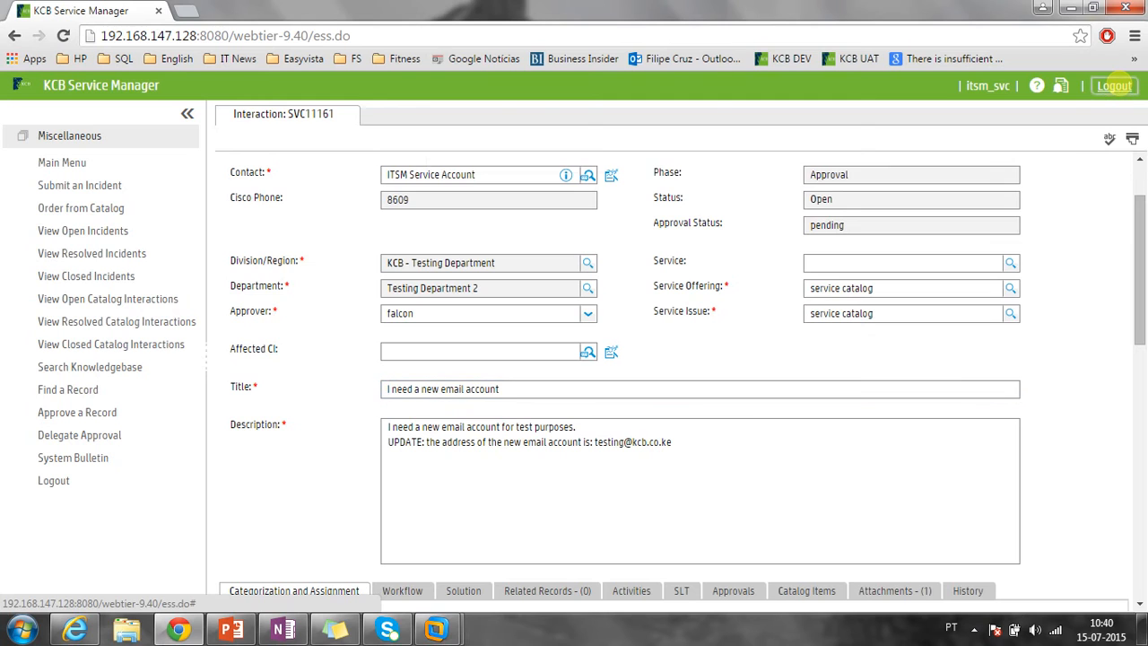
Finish logging out and sign back in under the approver's username and password.
click(588, 148)
click(574, 378)
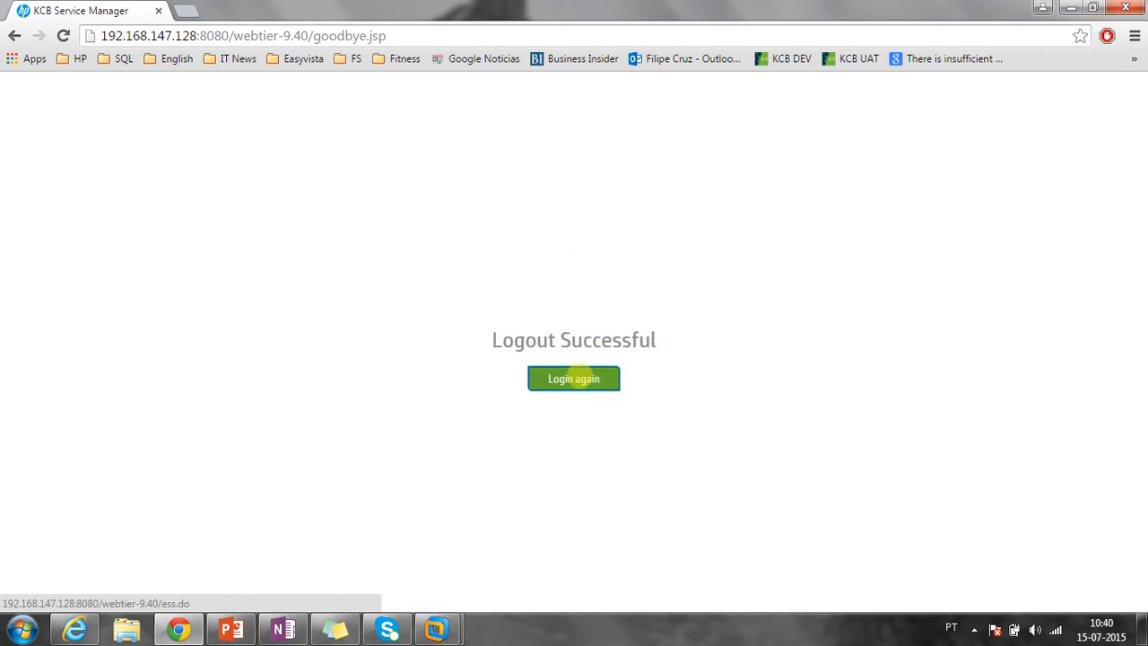
drag(728, 290, 601, 291)
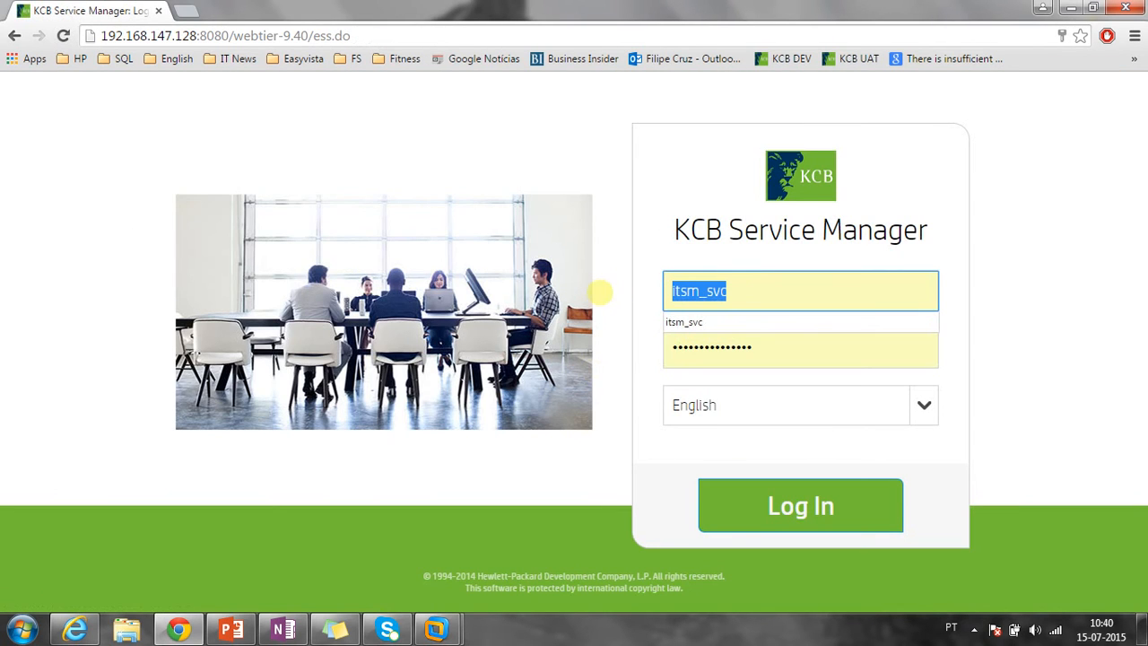
text(falcon)
key(Tab)
text(•••••)
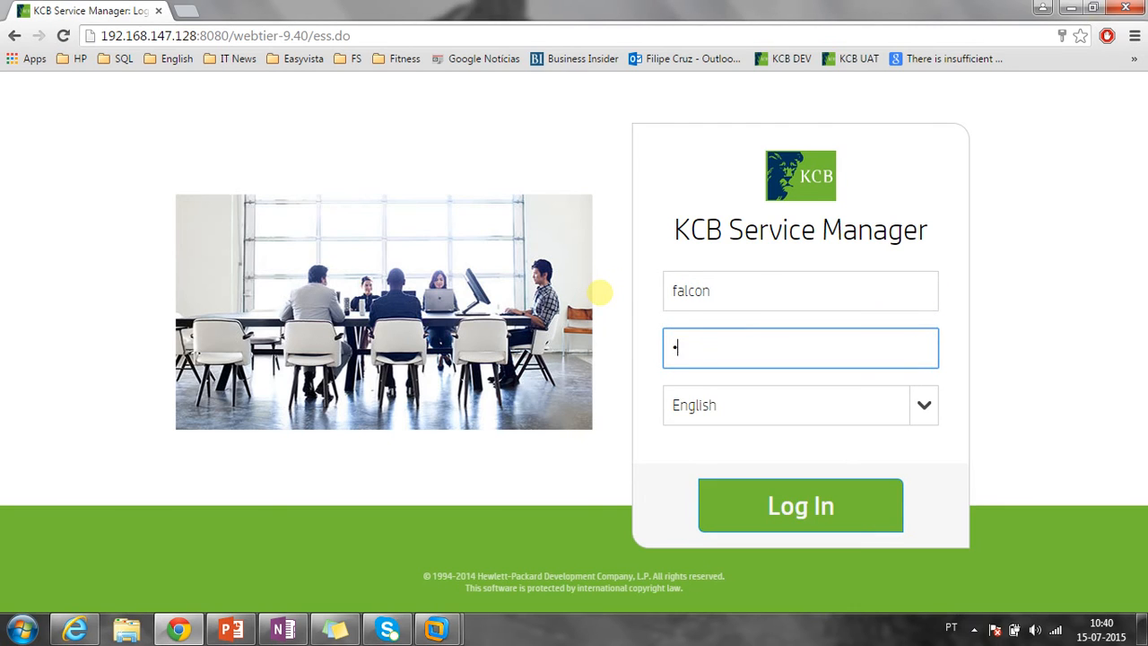
text(•••••••)
key(Return)
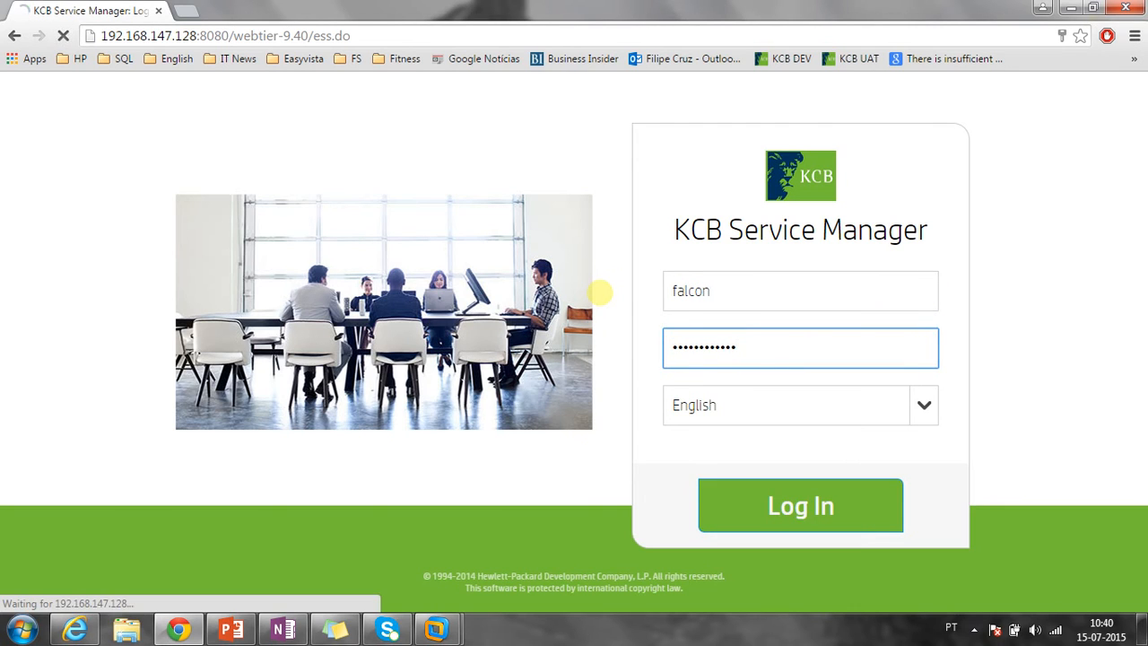
click(1007, 161)
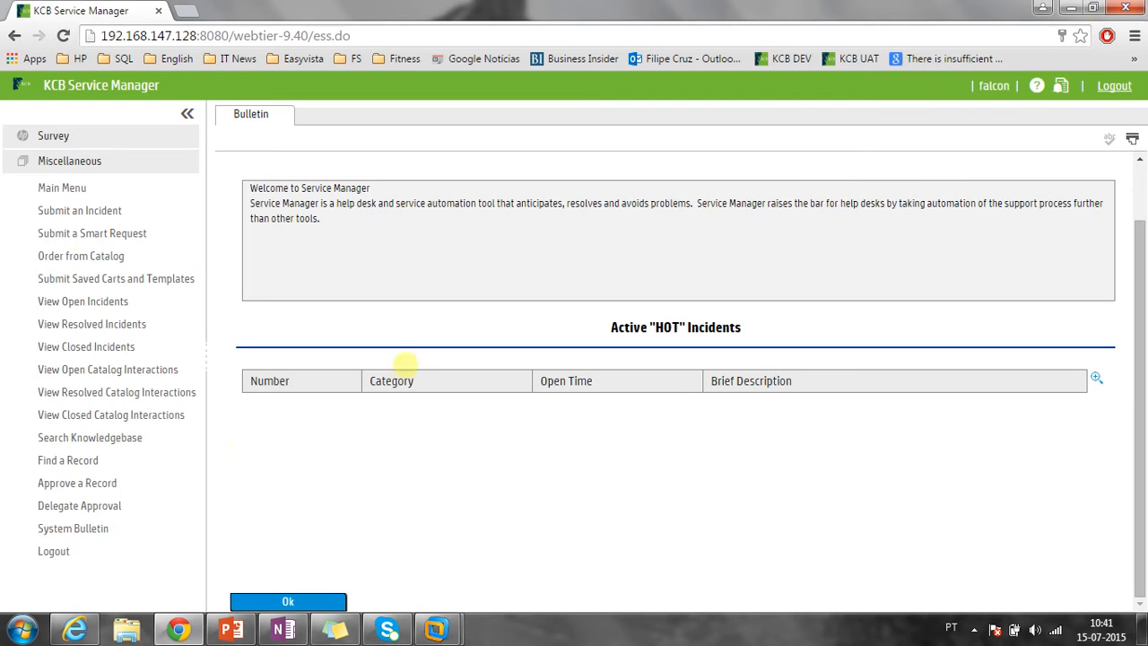
Open the Approval Inbox and load the next page of pending approvals.
click(86, 482)
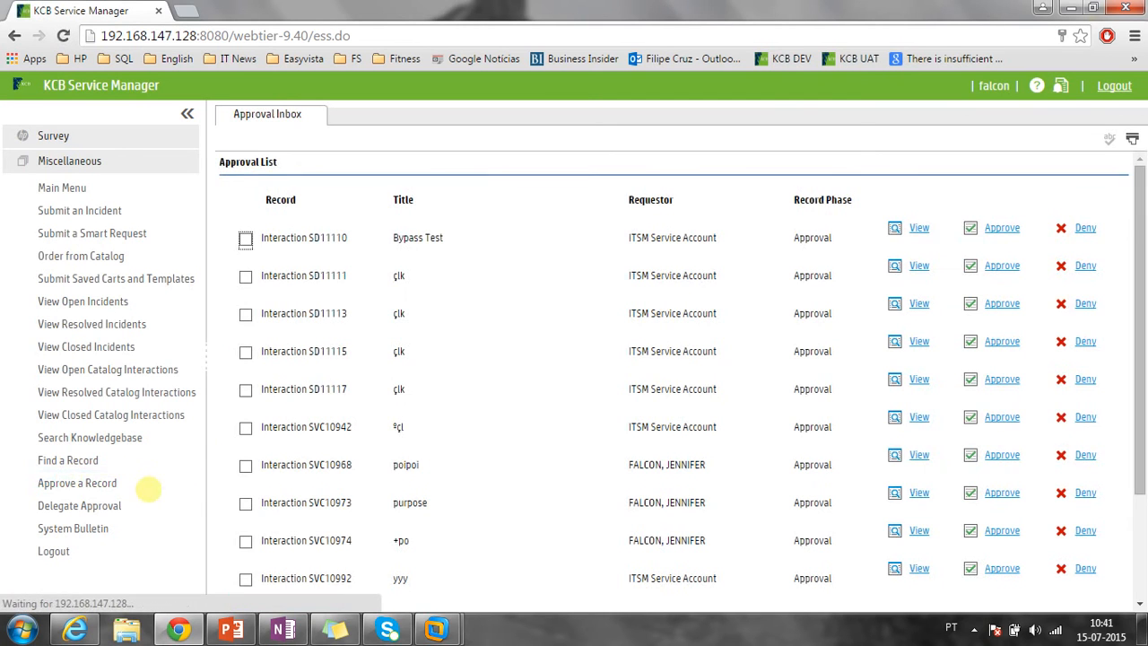
scroll(533, 428, down, 3)
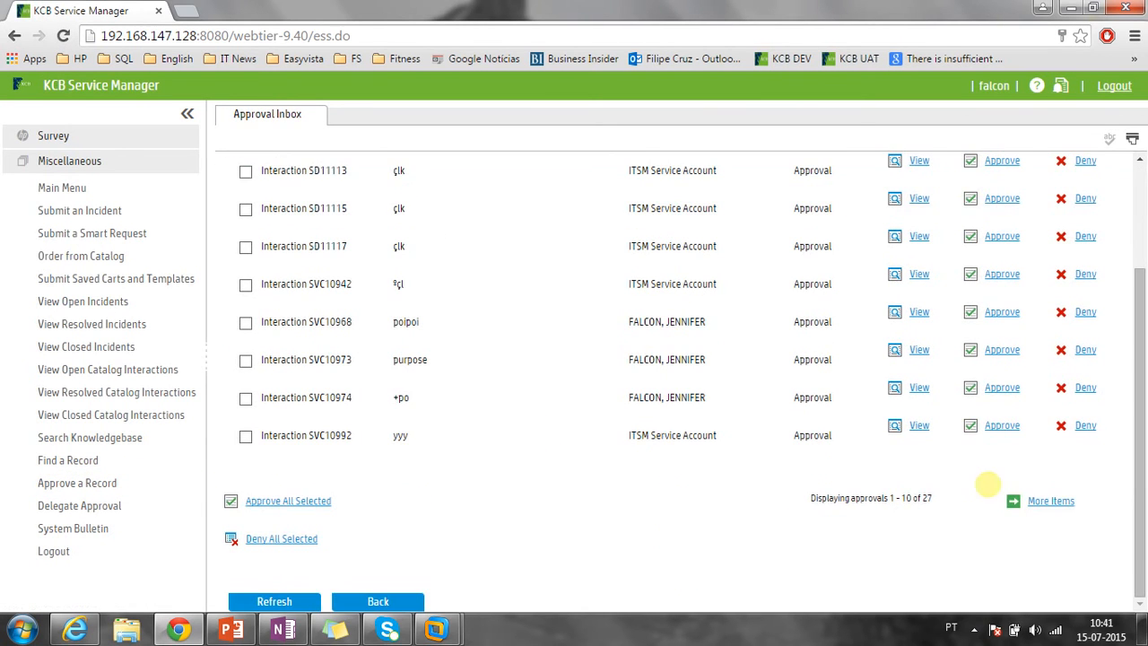
click(1045, 500)
Find SVC11161 among the approvals, review its updated description, and approve it.
scroll(1038, 525, down, 3)
click(1045, 430)
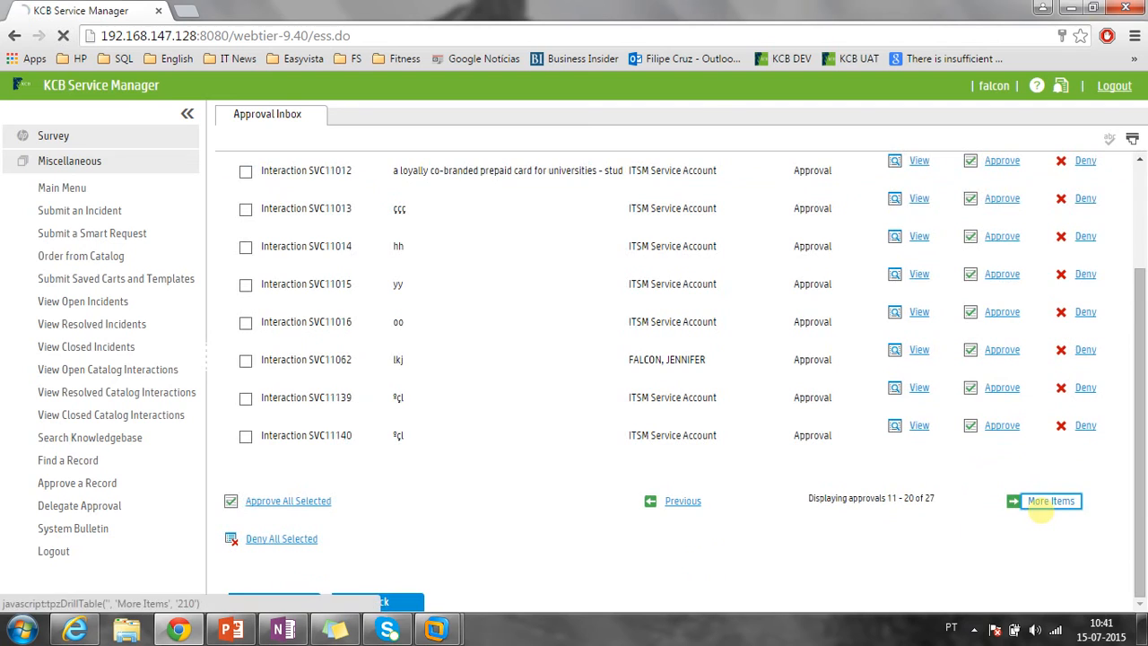
click(919, 227)
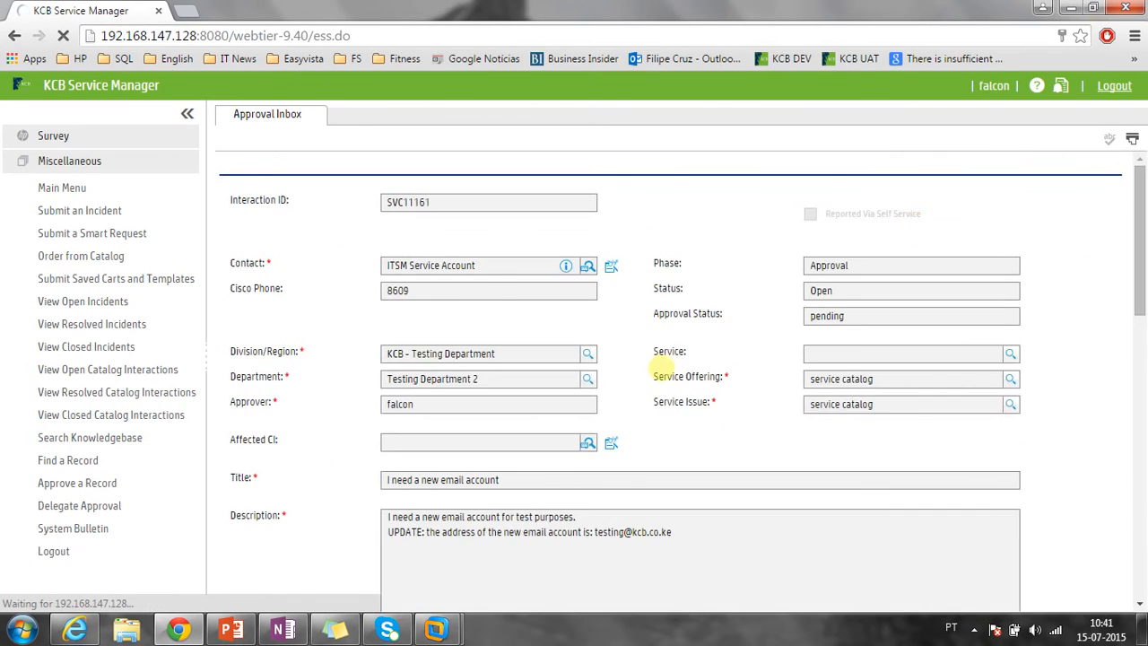
scroll(681, 404, down, 2)
drag(674, 440, 381, 445)
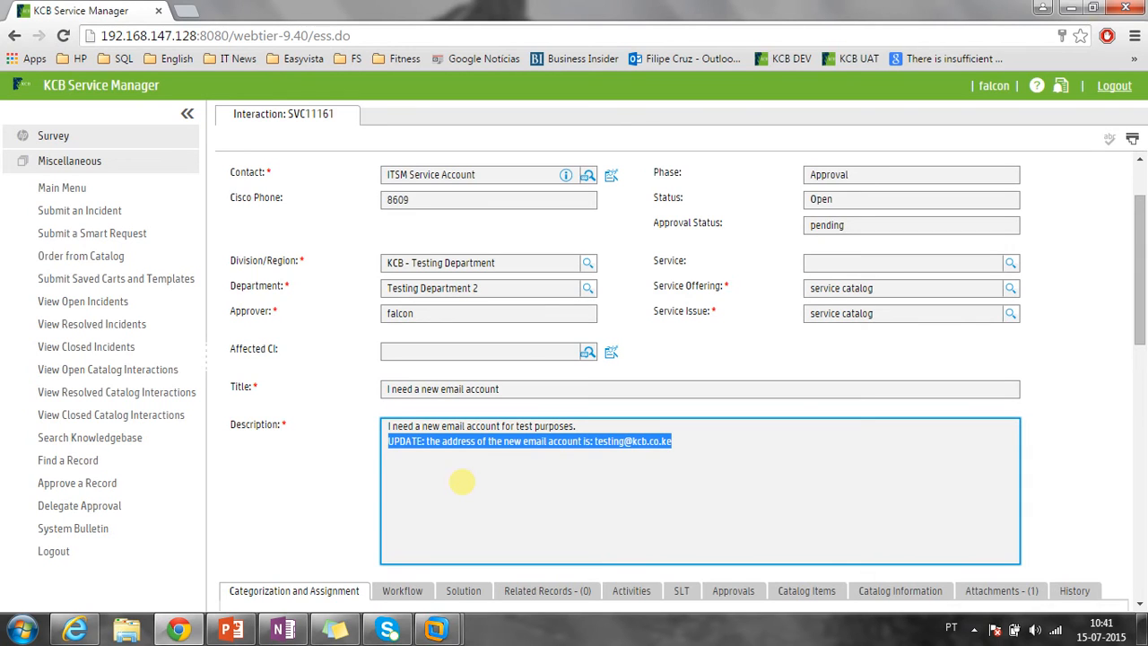
scroll(462, 482, down, 8)
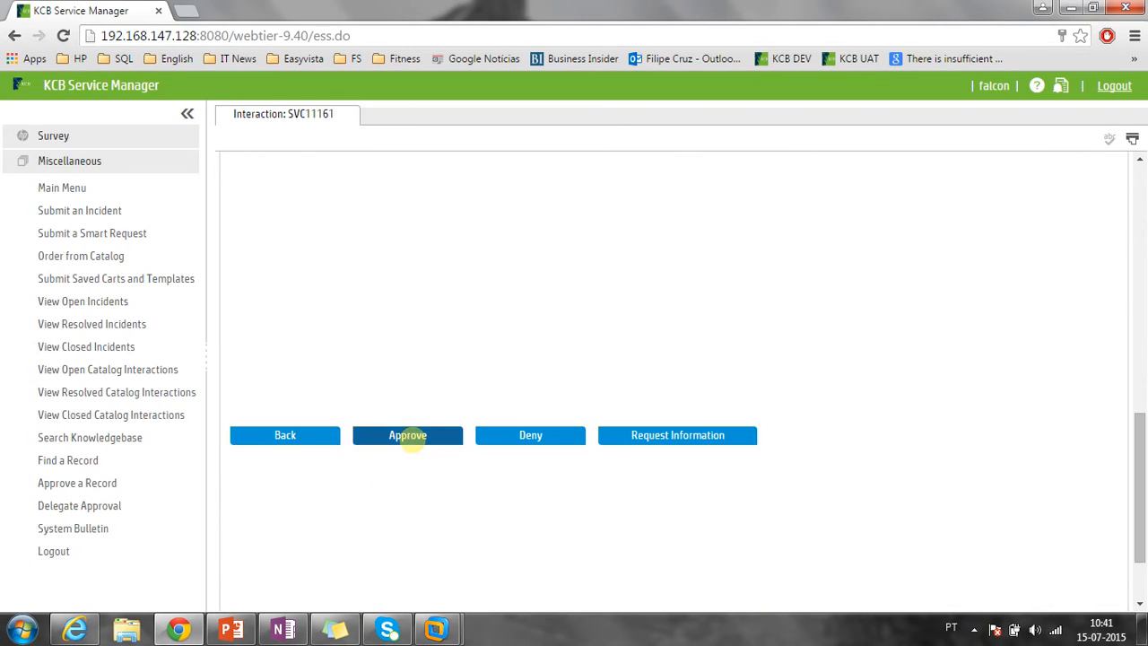
click(412, 434)
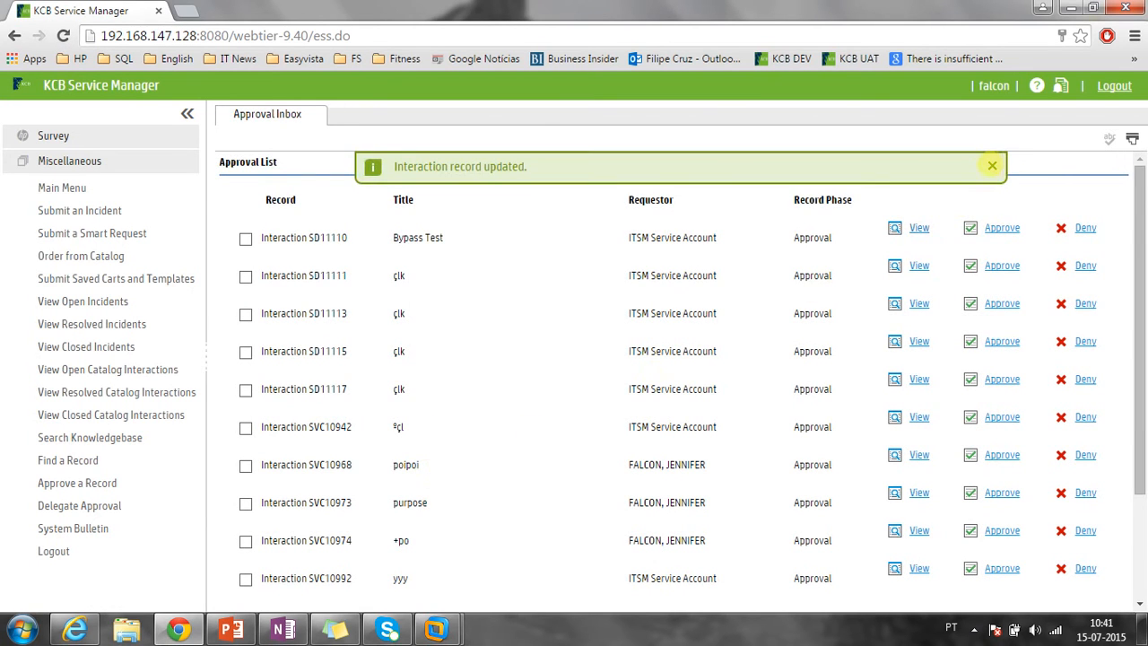
Dismiss the update message, confirm the inbox now shows 26 pending approvals, and log out.
click(992, 166)
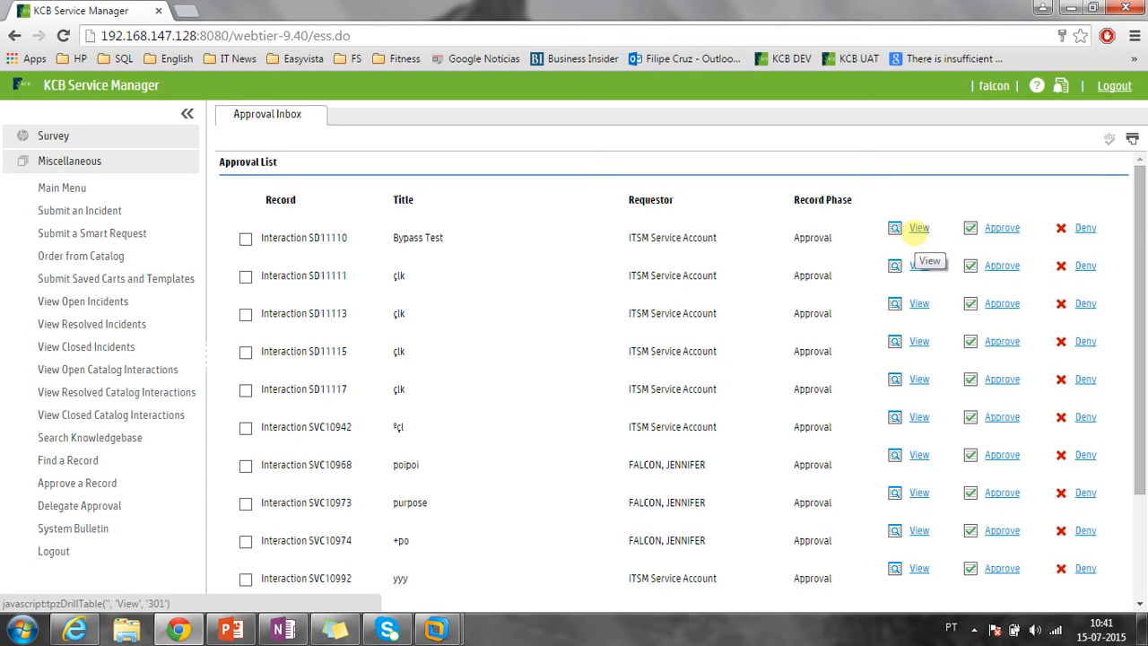
scroll(953, 224, down, 3)
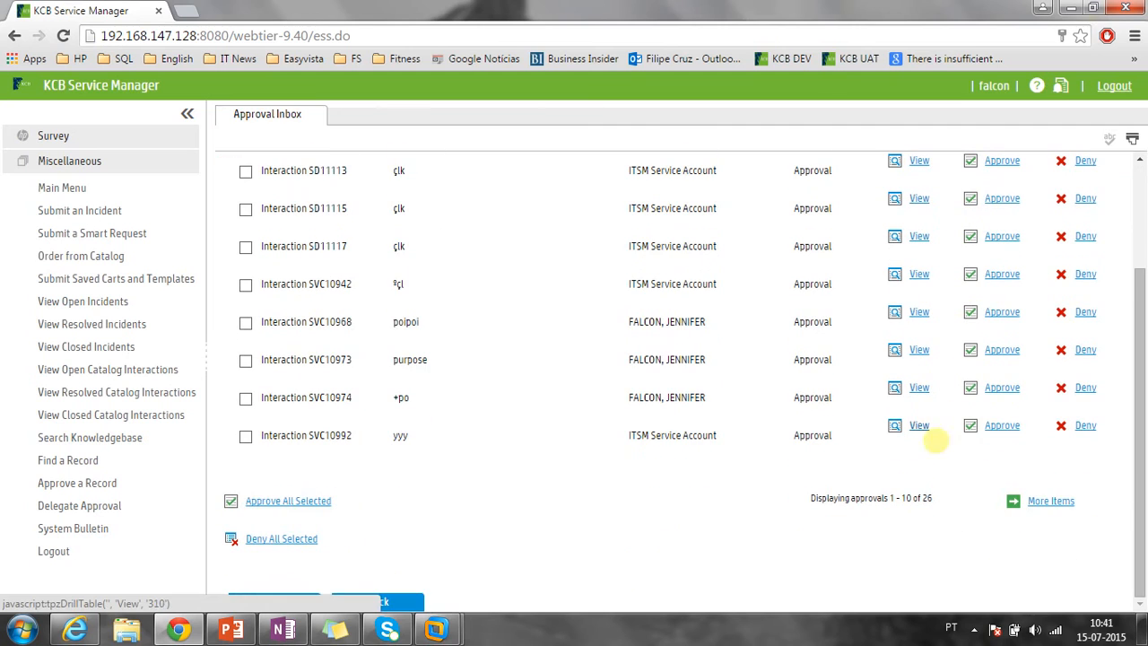
double_click(925, 497)
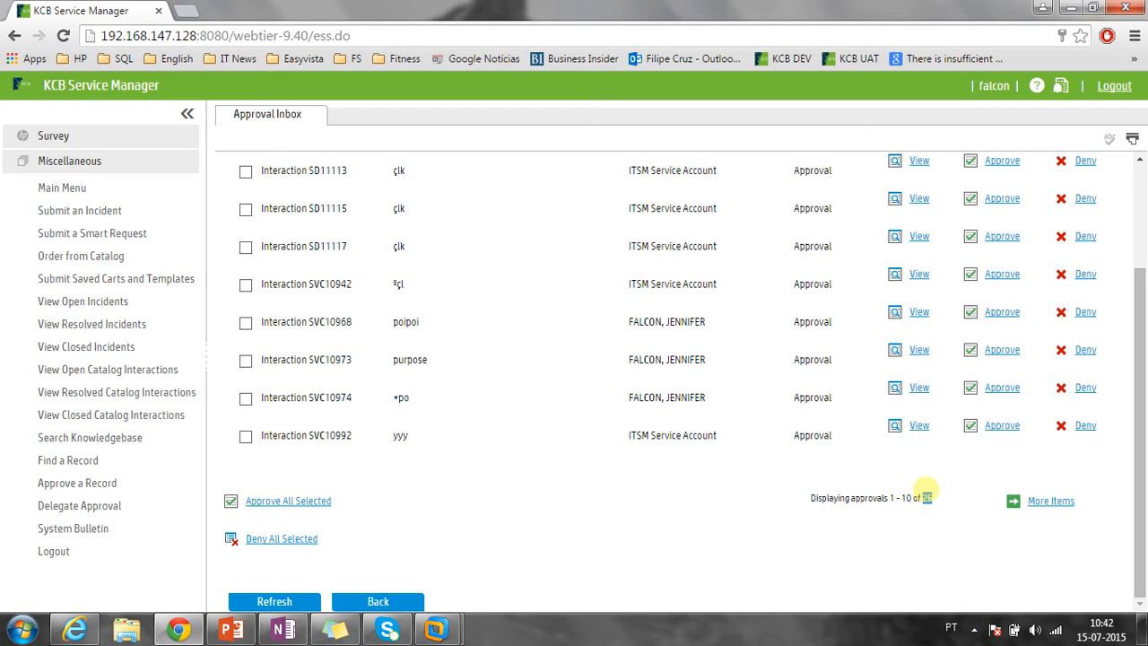
click(1114, 85)
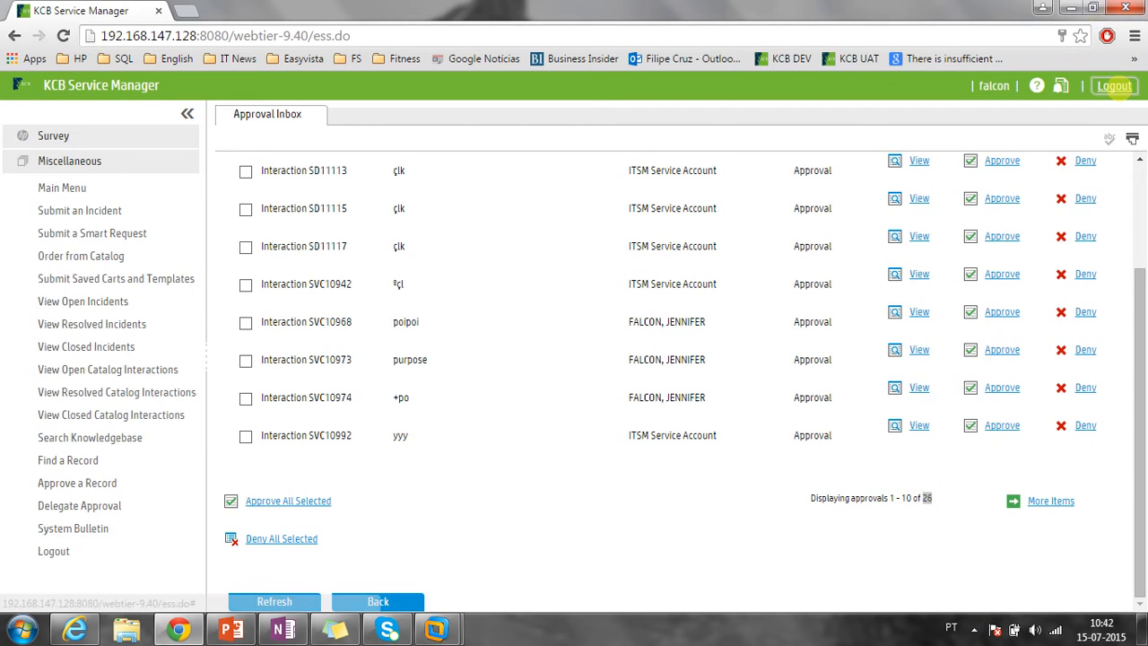
Sign in as the service account and open SVC11161 from page 2 of open catalog interactions.
key(Return)
key(Return)
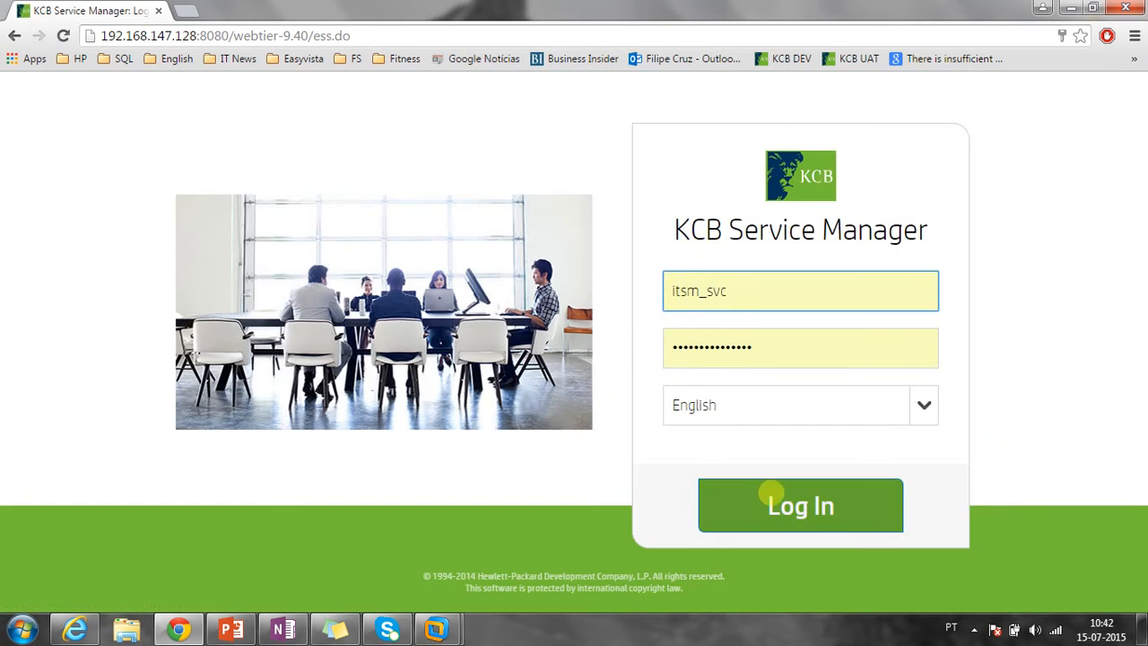
click(771, 492)
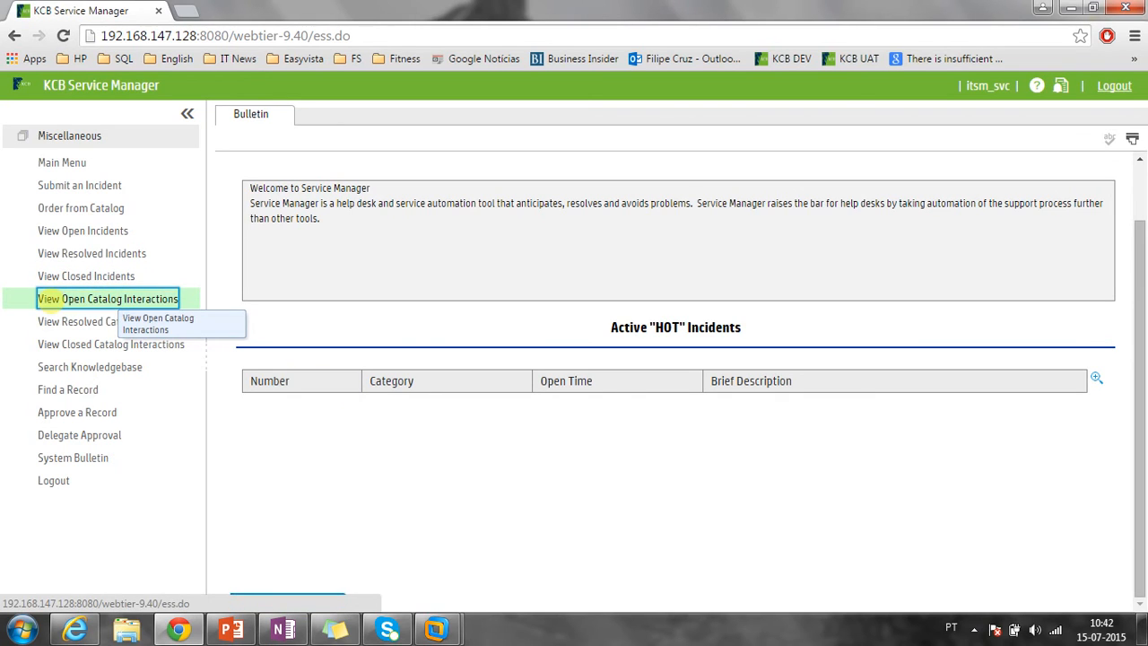
click(50, 305)
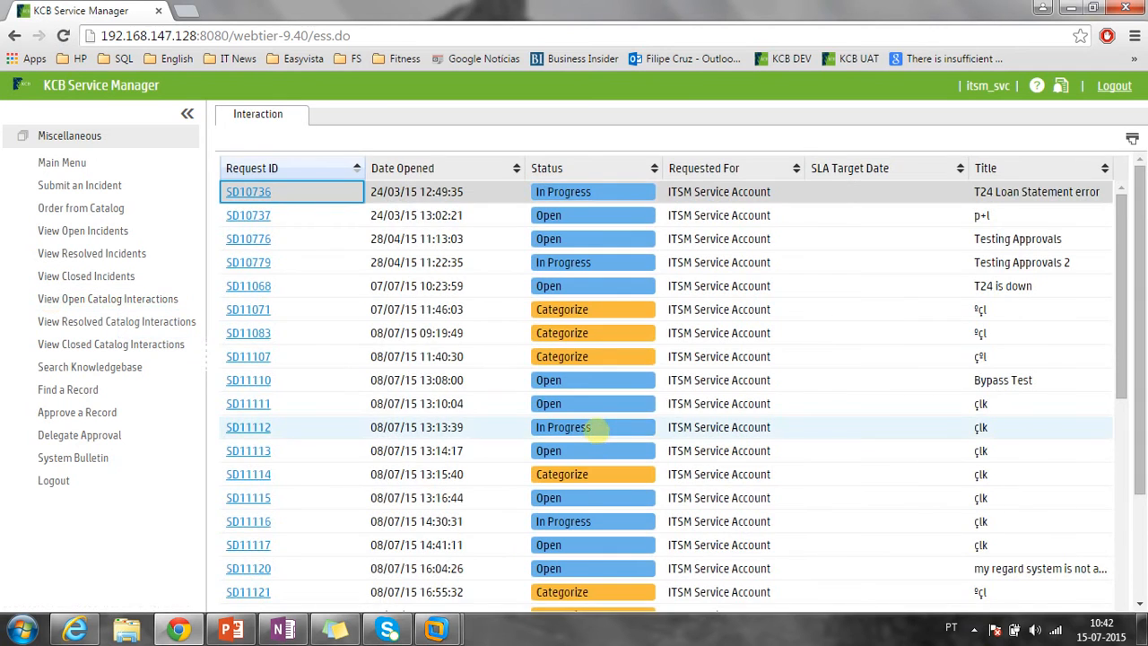
scroll(594, 430, down, 10)
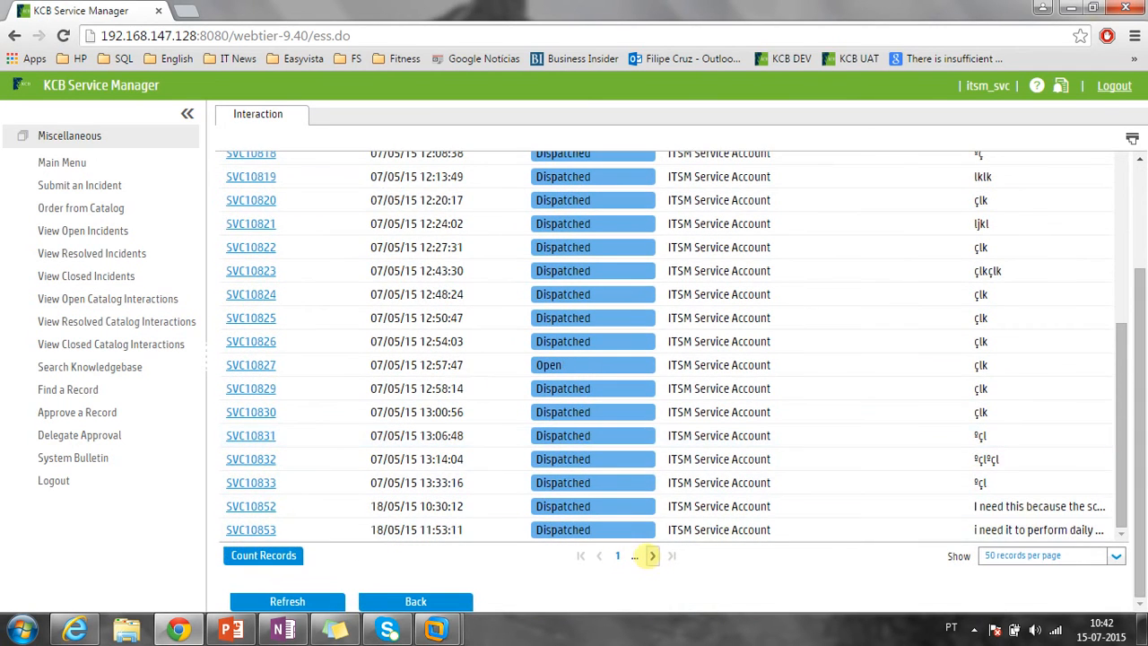
click(651, 555)
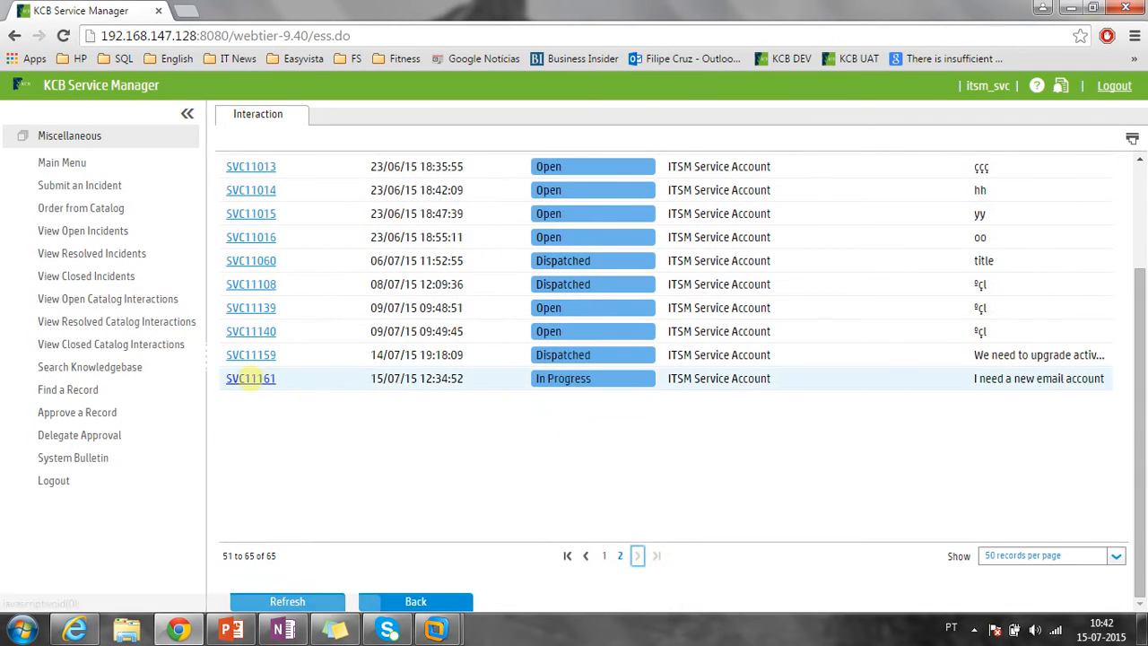
click(250, 378)
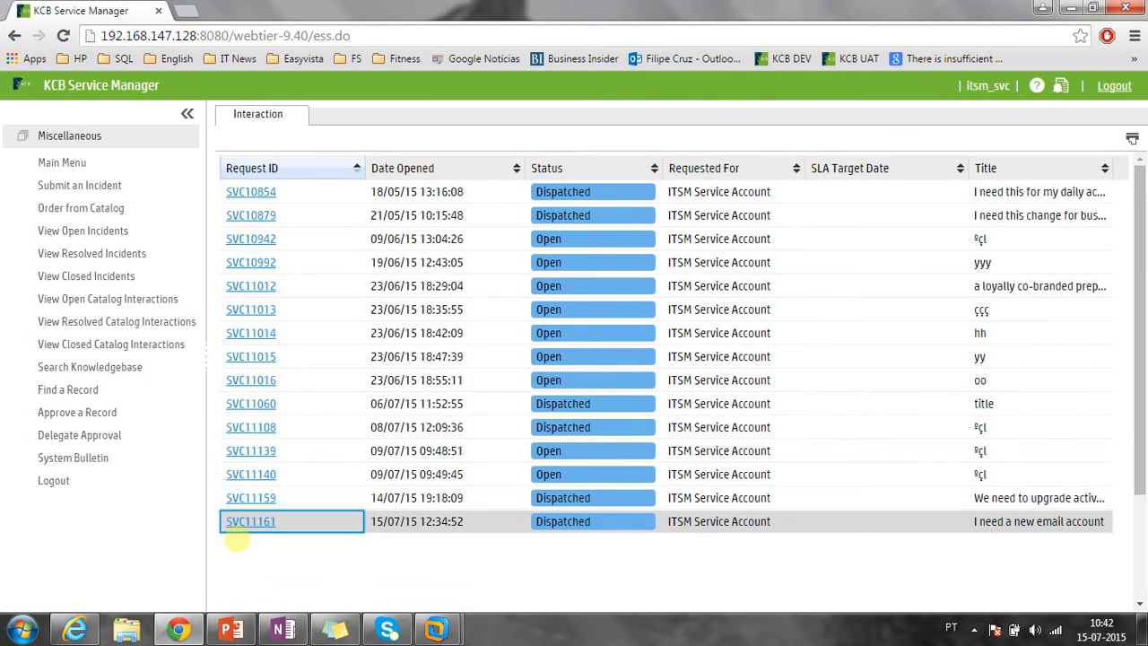
click(240, 523)
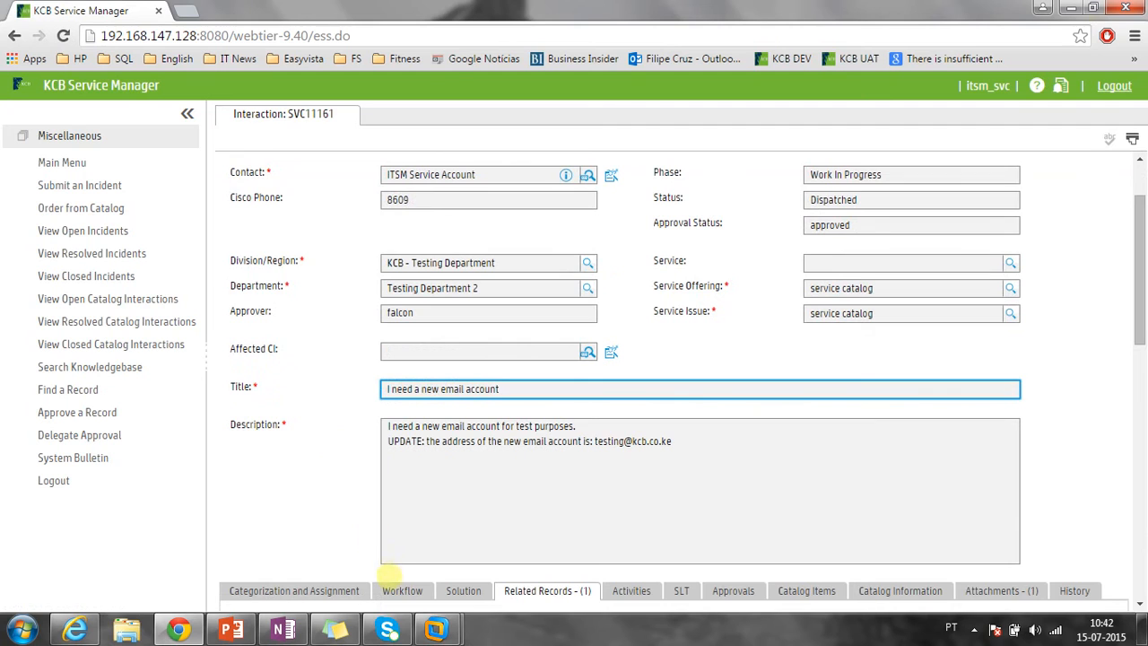
Through SVC11161's Workflow and Related Records tabs, open linked fulfillment request RF10127.
click(402, 590)
scroll(377, 450, down, 2)
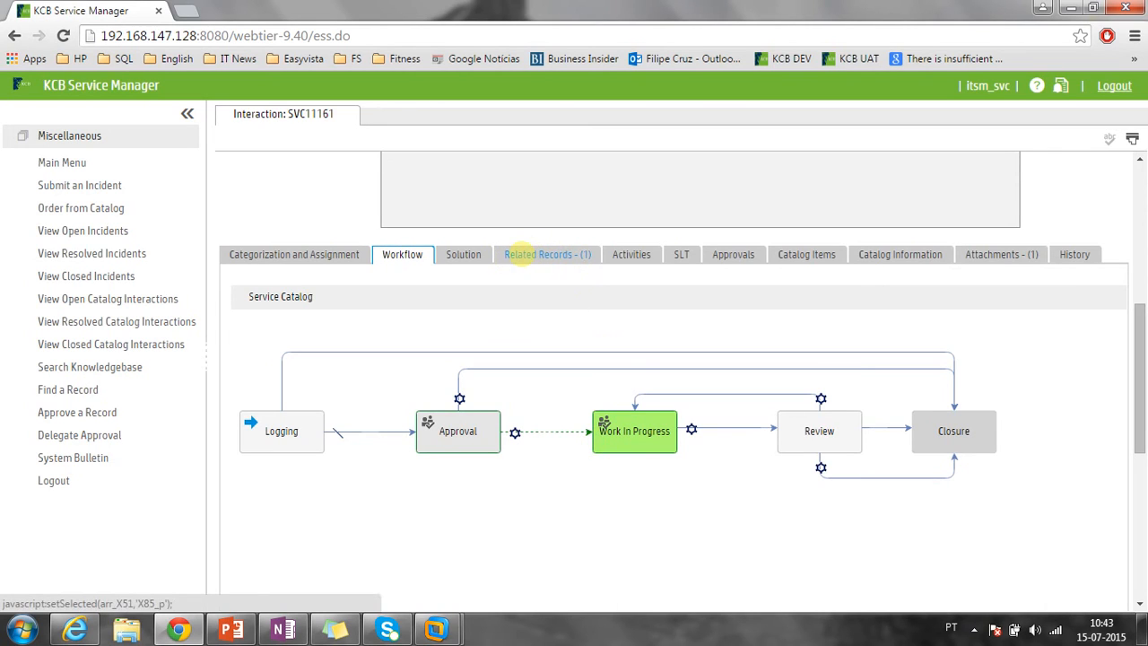
click(525, 254)
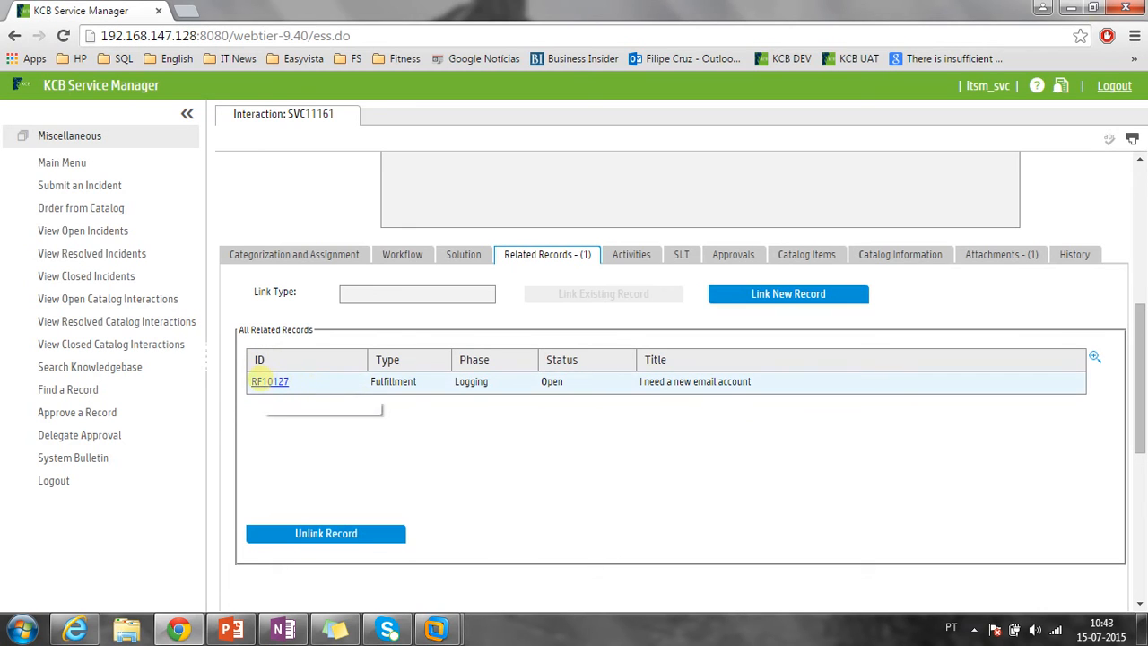
click(260, 380)
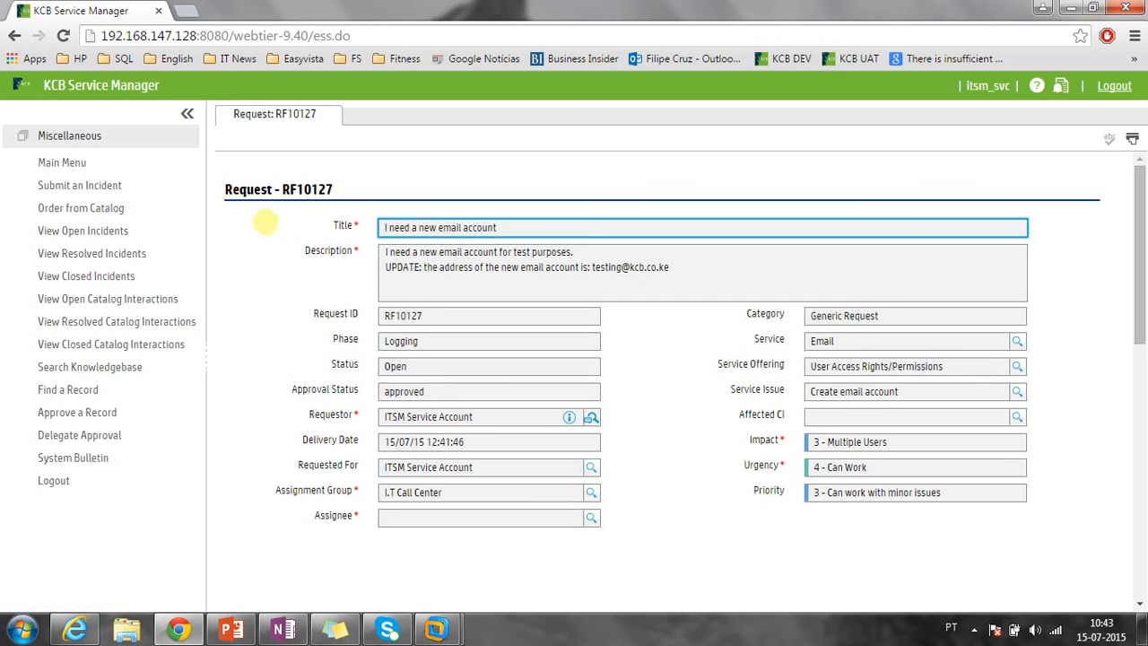
Check RF10127's title, updated description and requestor, then go back to SVC11161.
scroll(300, 301, down, 5)
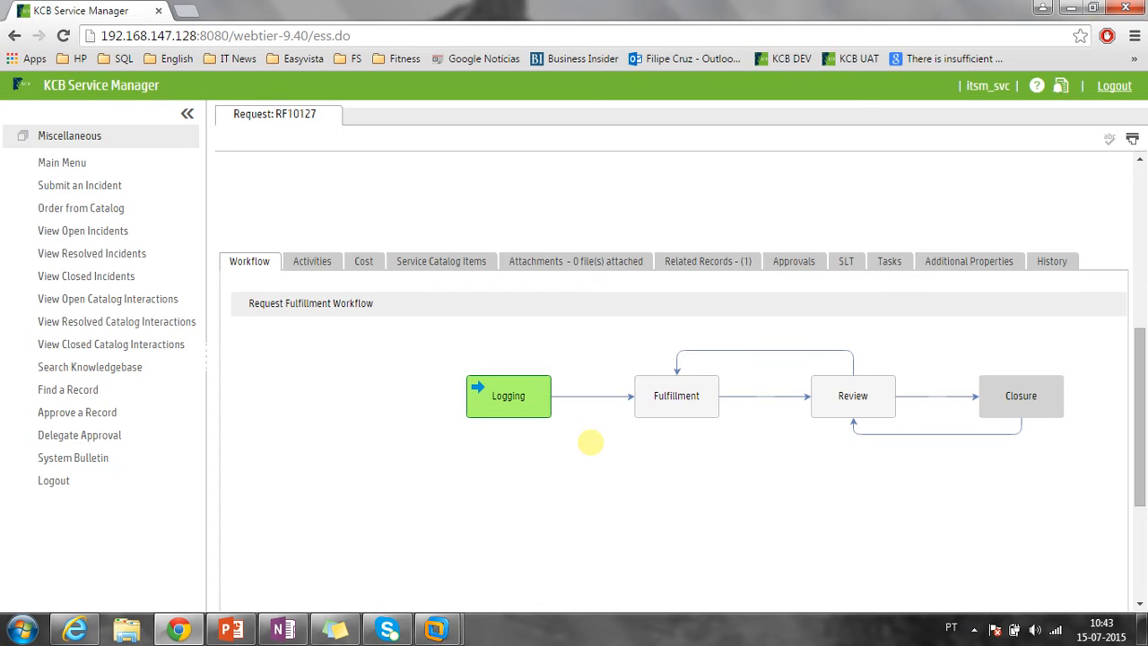
scroll(590, 441, up, 5)
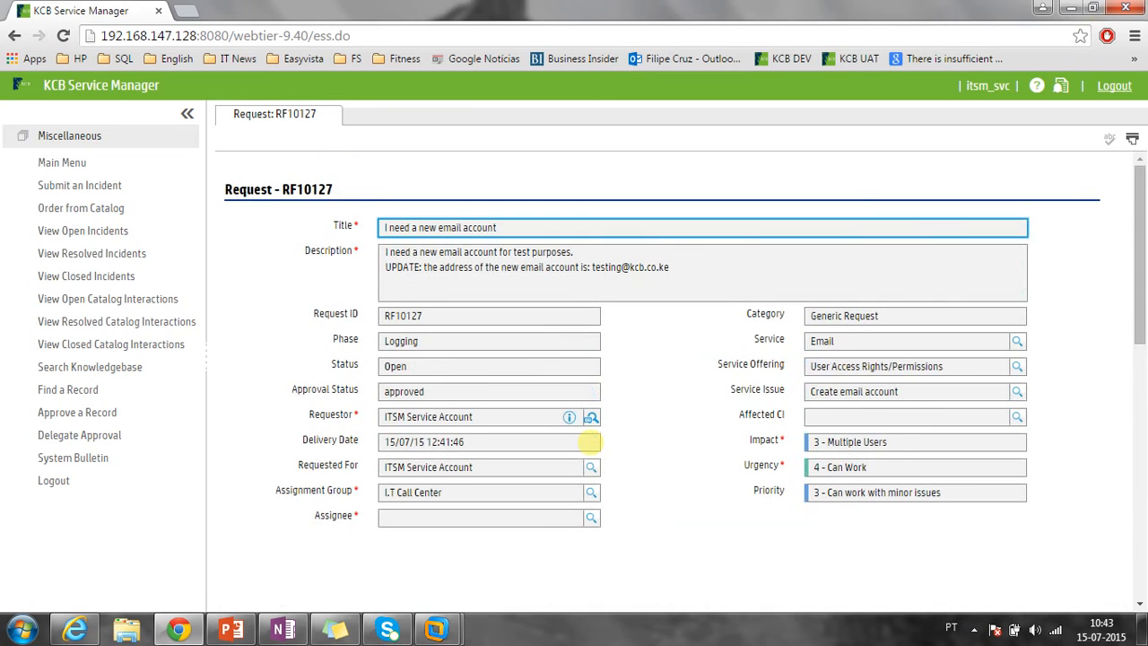
drag(511, 226, 385, 222)
drag(751, 267, 318, 267)
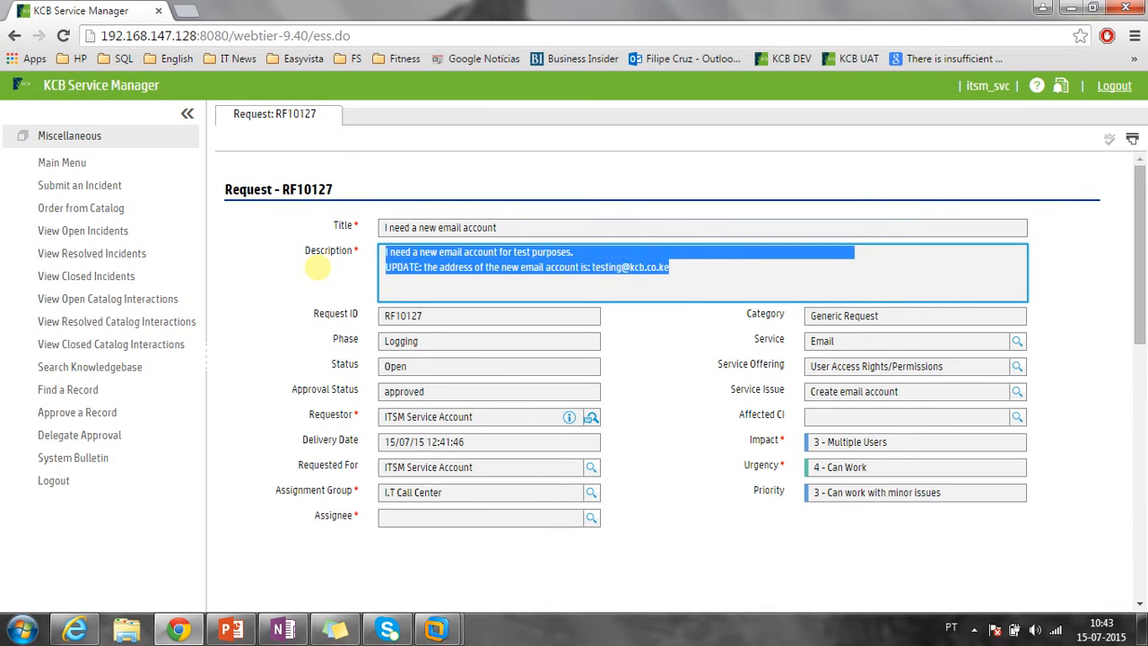
drag(475, 415, 375, 425)
click(343, 581)
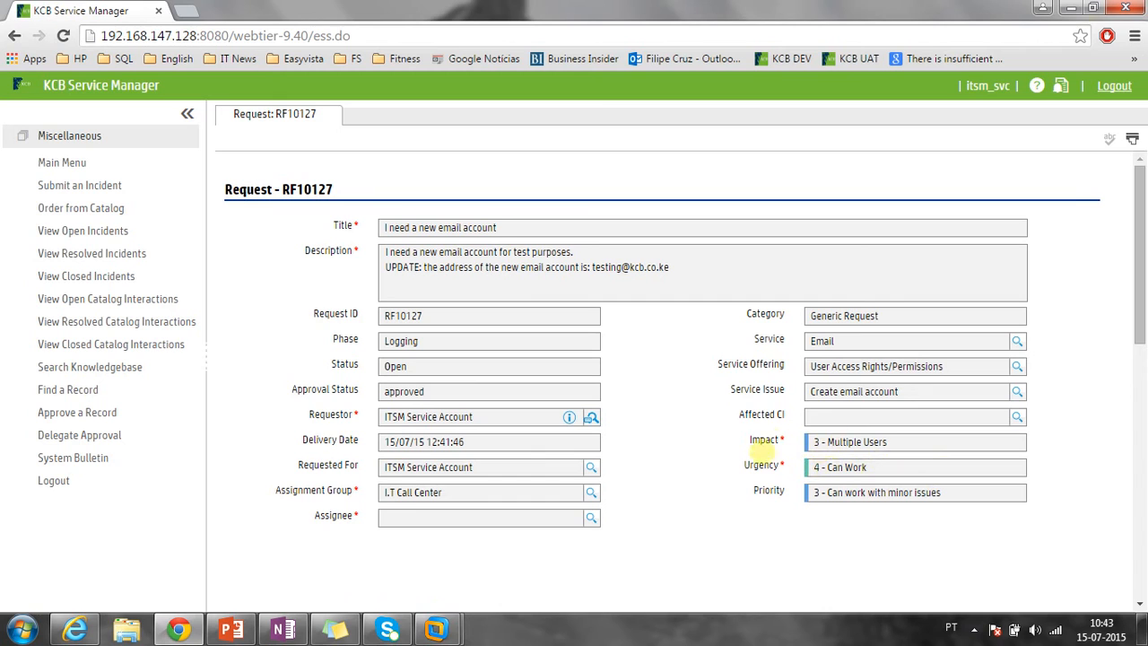
scroll(729, 538, down, 5)
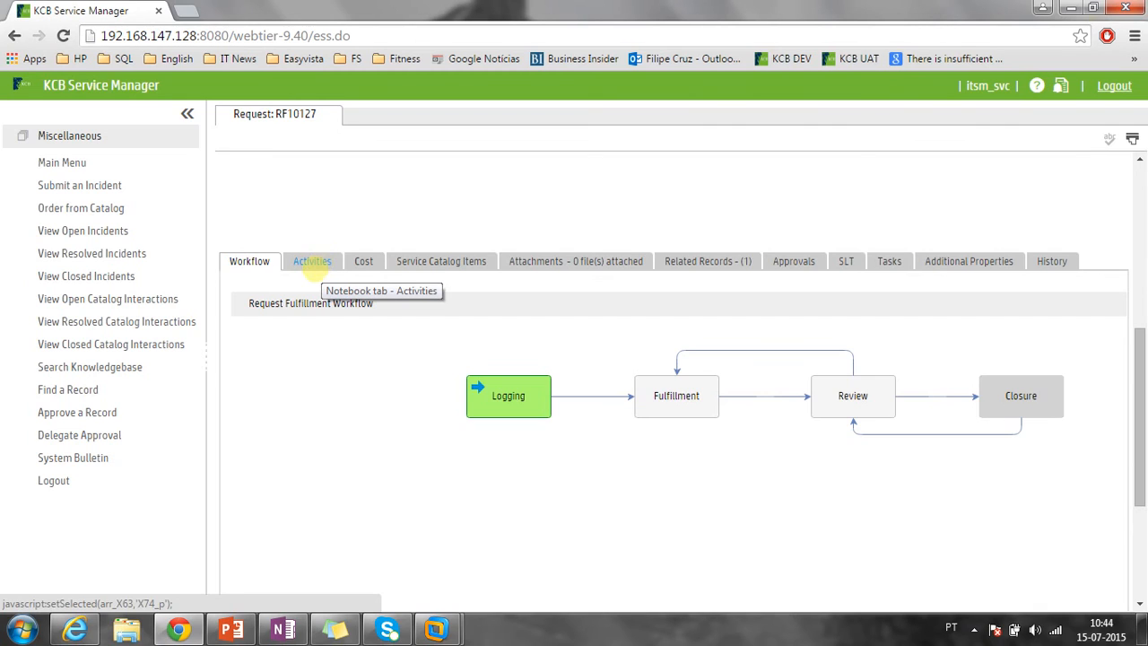
scroll(312, 261, down, 3)
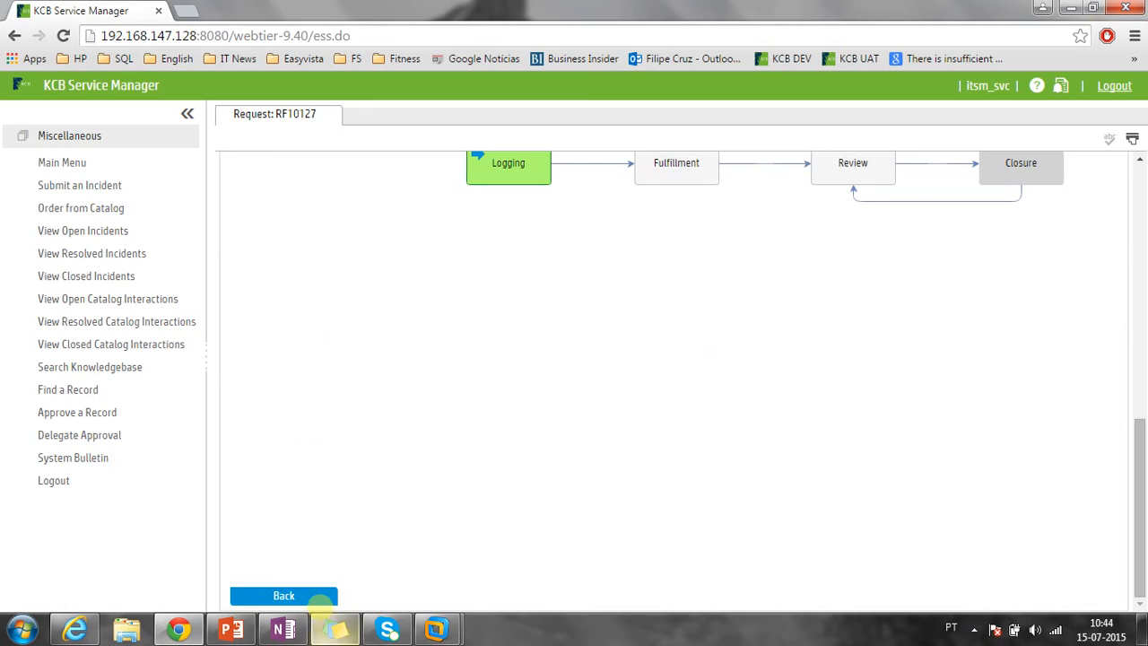
click(305, 595)
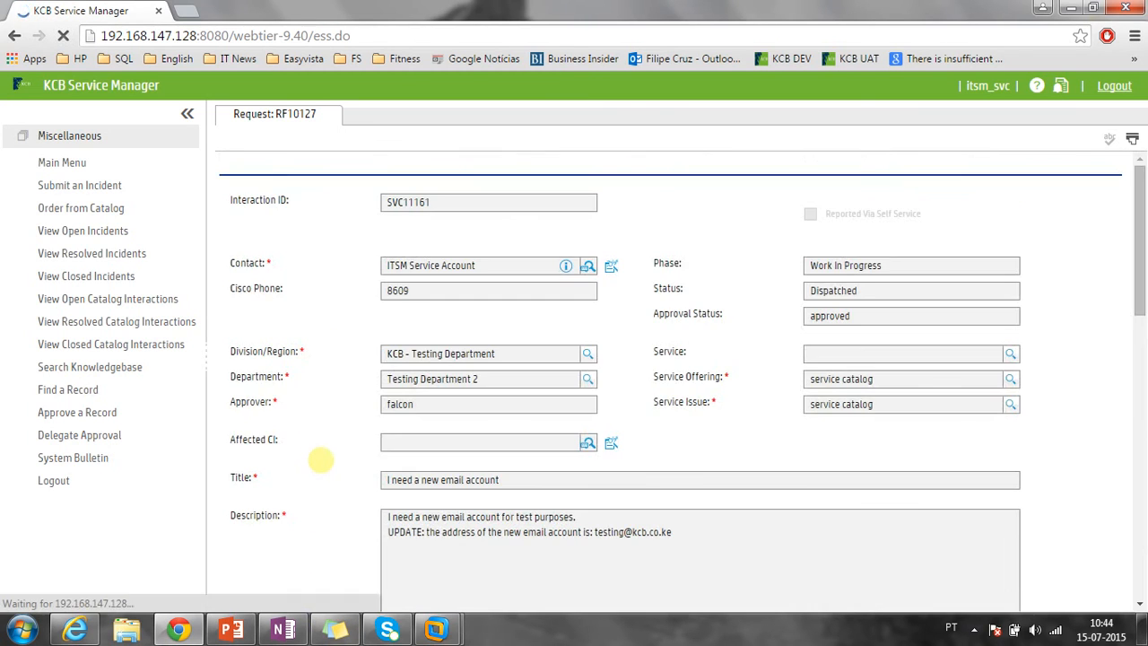
scroll(320, 461, down, 10)
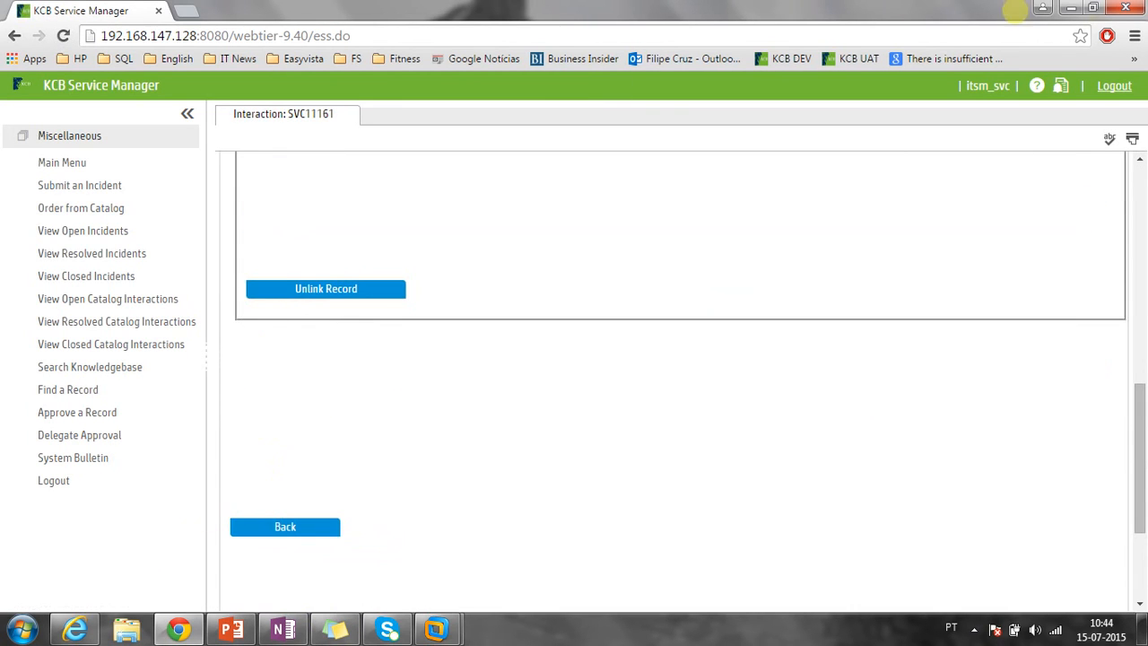
Leave SVC11161, sign in as the approver in Internet Explorer, and bring up the My To Do List queue.
click(312, 527)
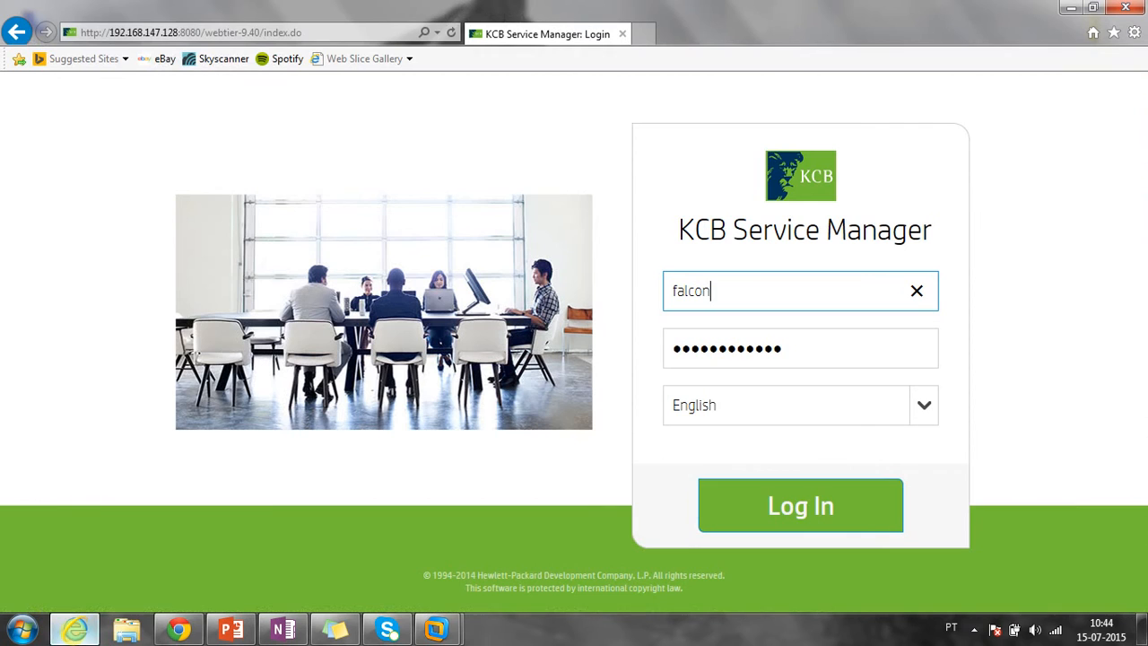
click(758, 503)
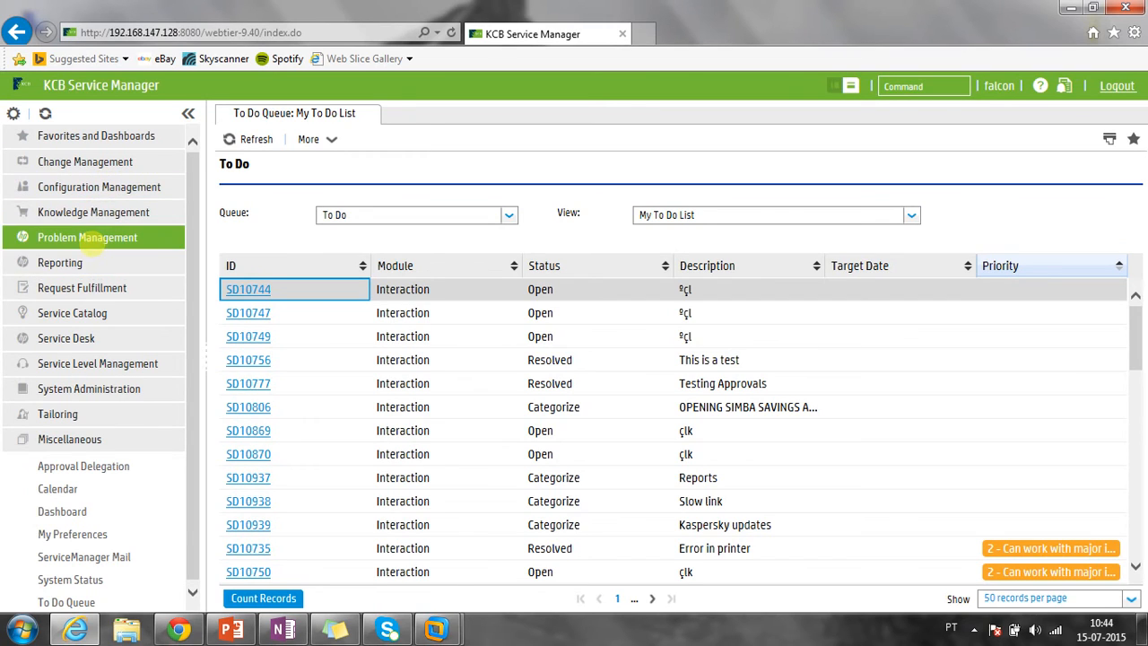
click(54, 334)
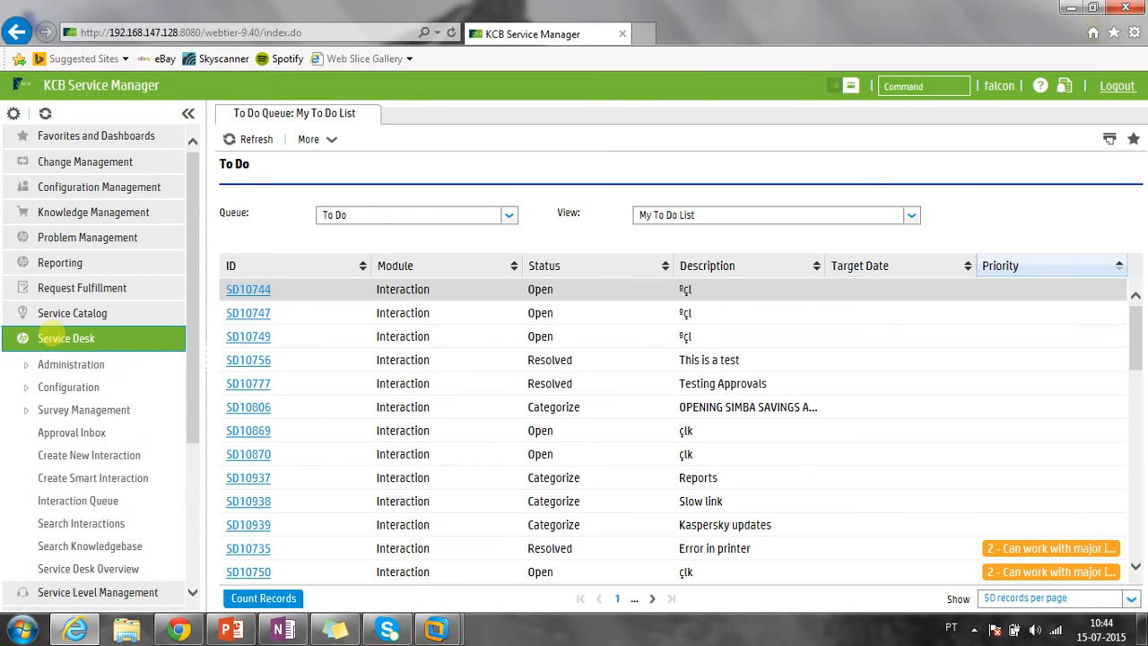
click(67, 337)
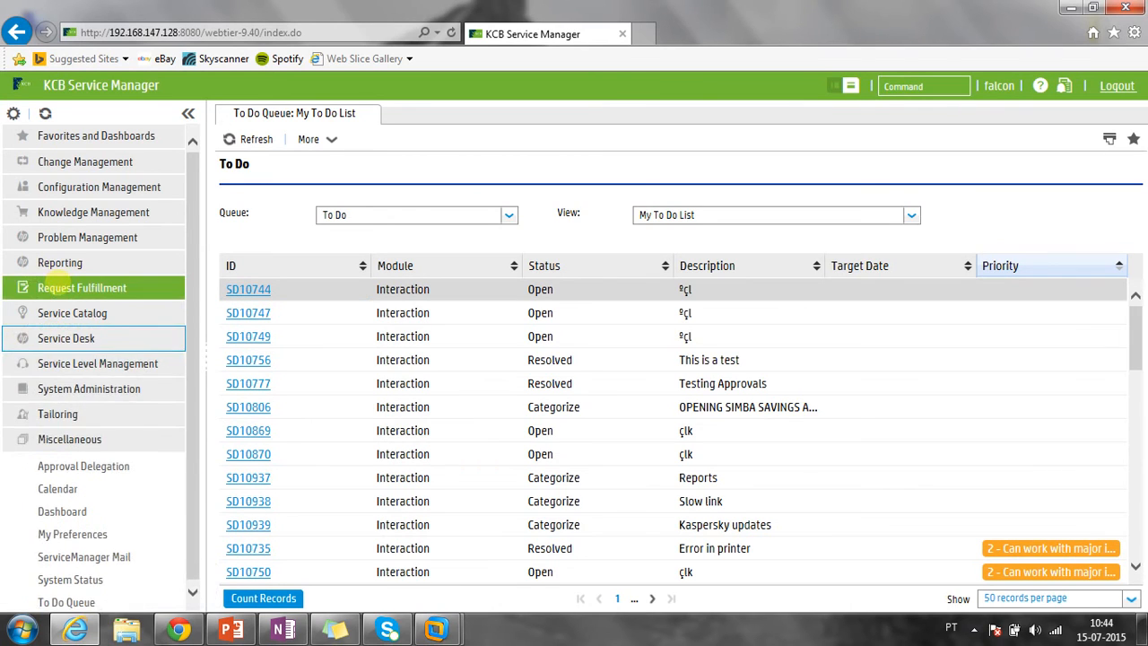
click(54, 283)
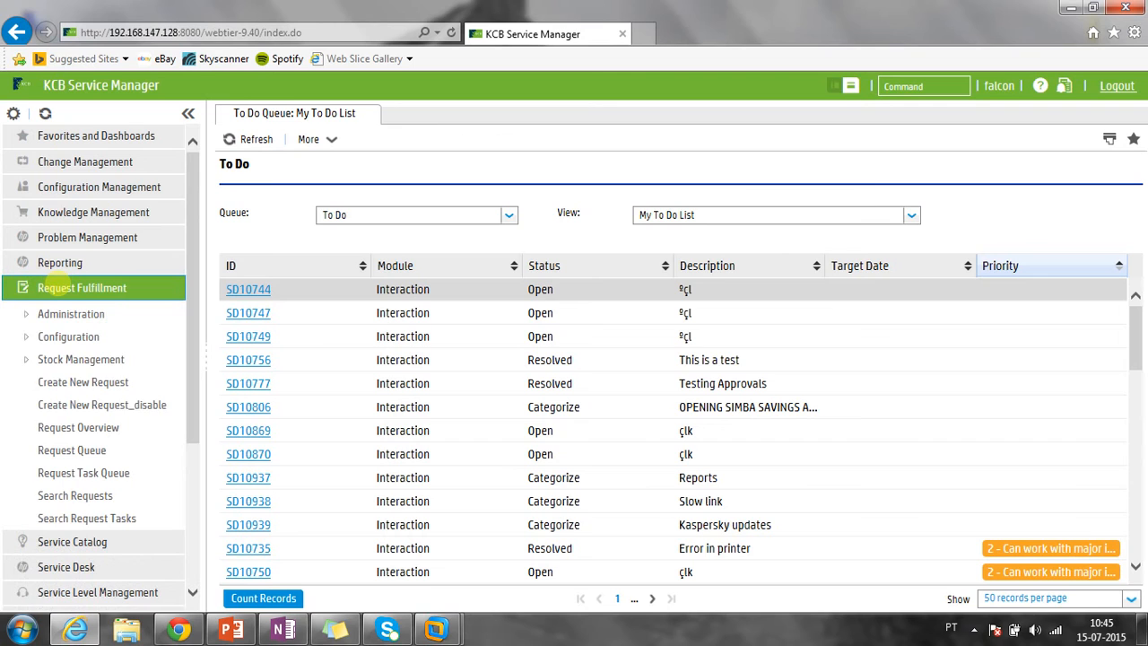
click(54, 285)
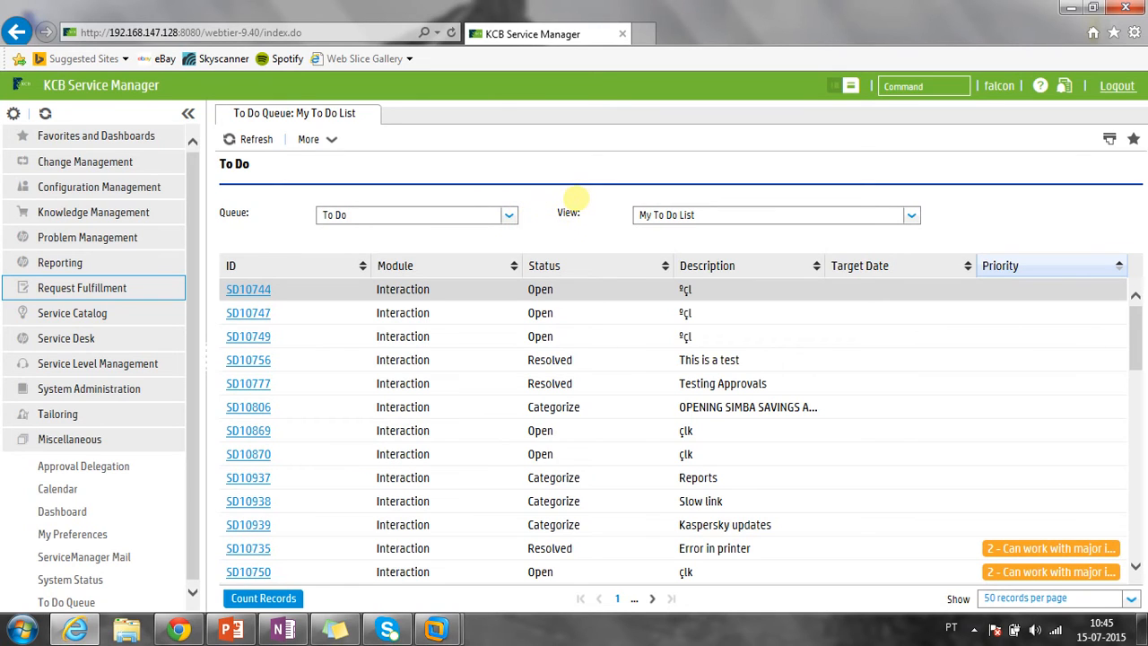
drag(638, 218, 712, 216)
click(712, 216)
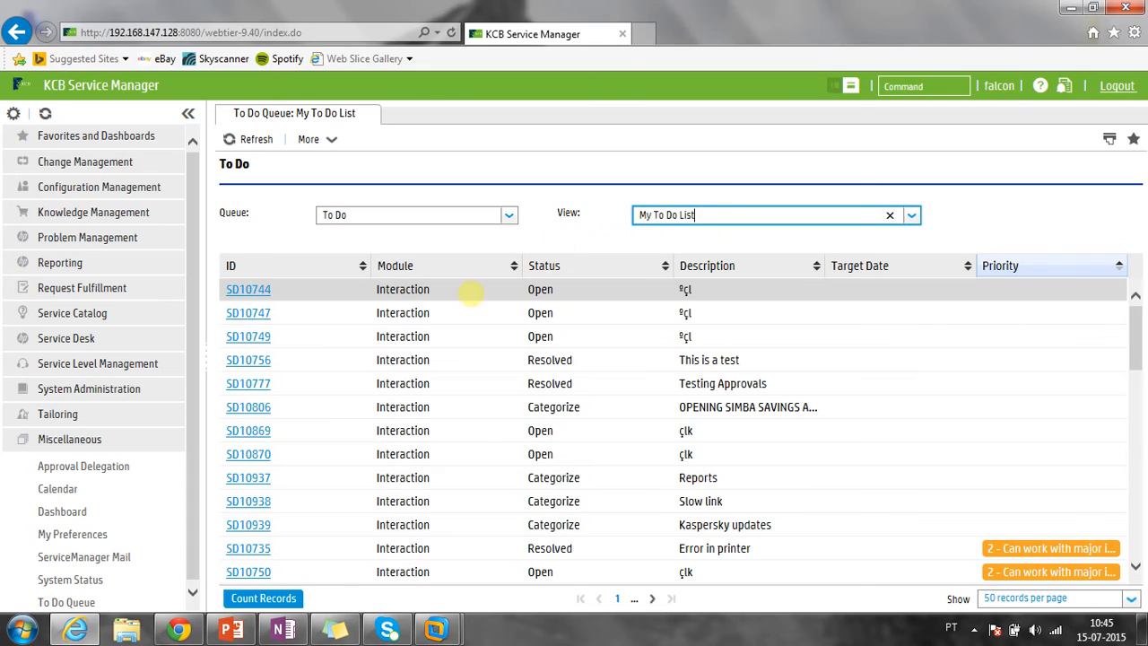